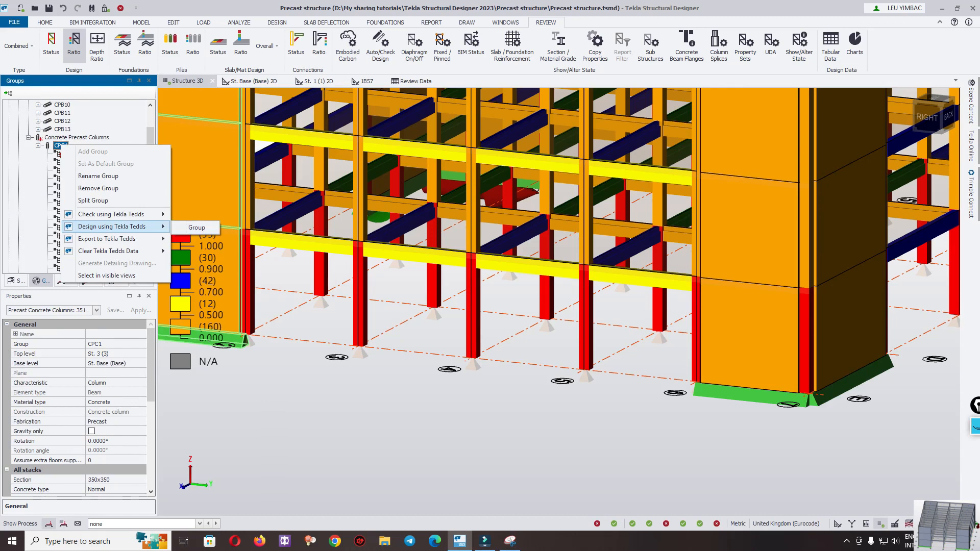
Run the Tekla Tedds design for precast column group CPC1, review its capacity checks, and interrupt the calculation with current results saved
mouse_move(118, 238)
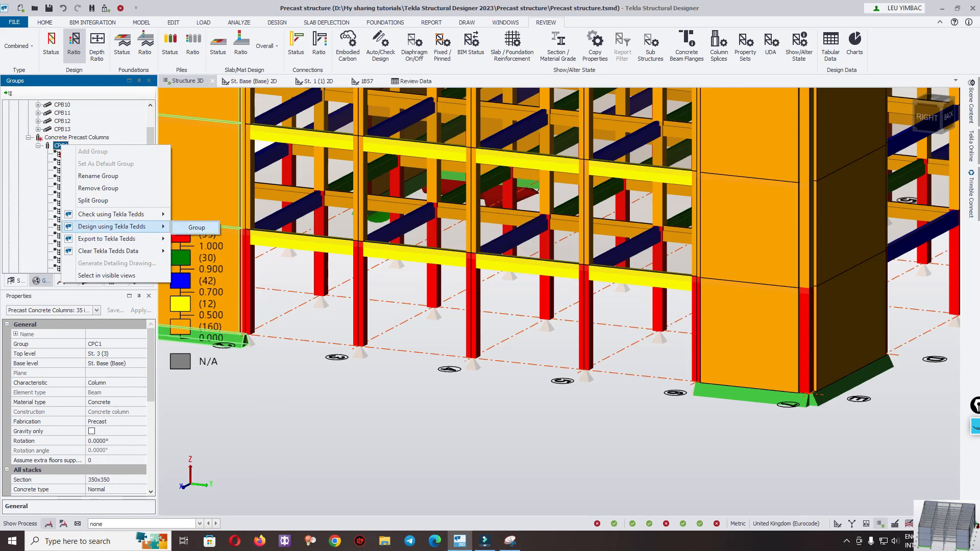
left_click(196, 227)
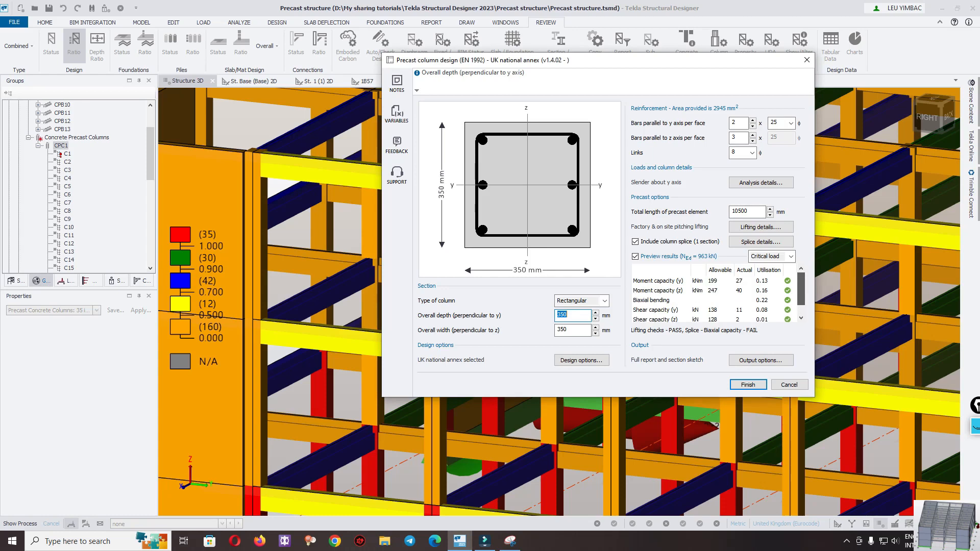
left_click_drag(801, 288, 801, 299)
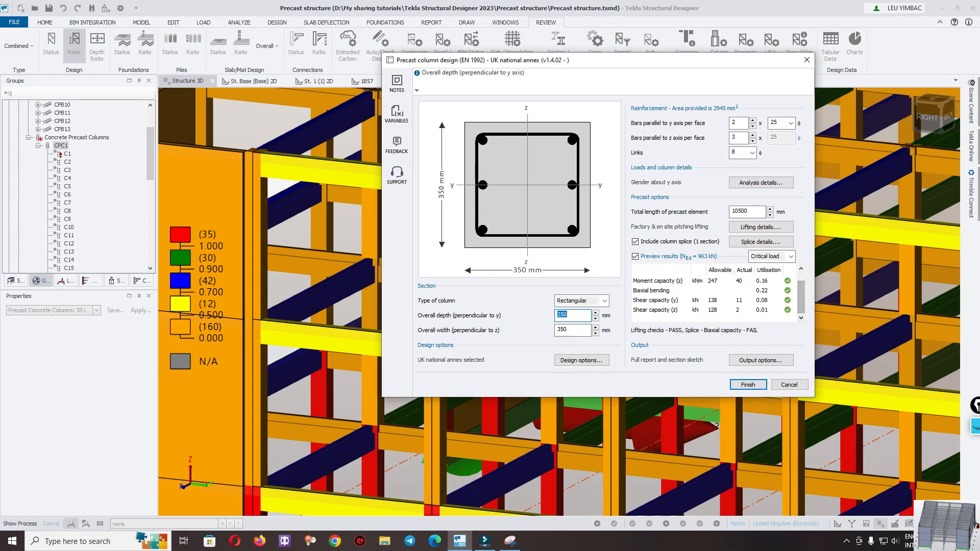
left_click(790, 385)
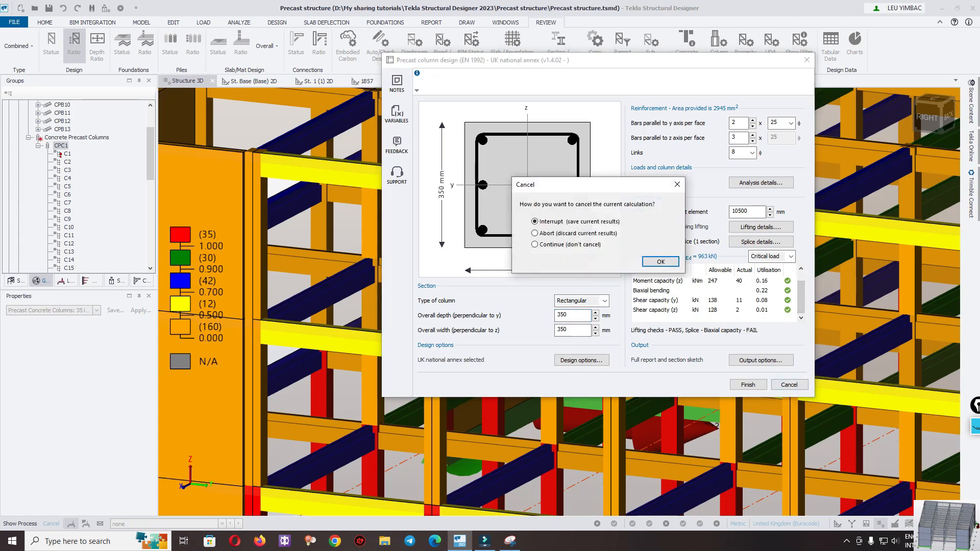
left_click(660, 261)
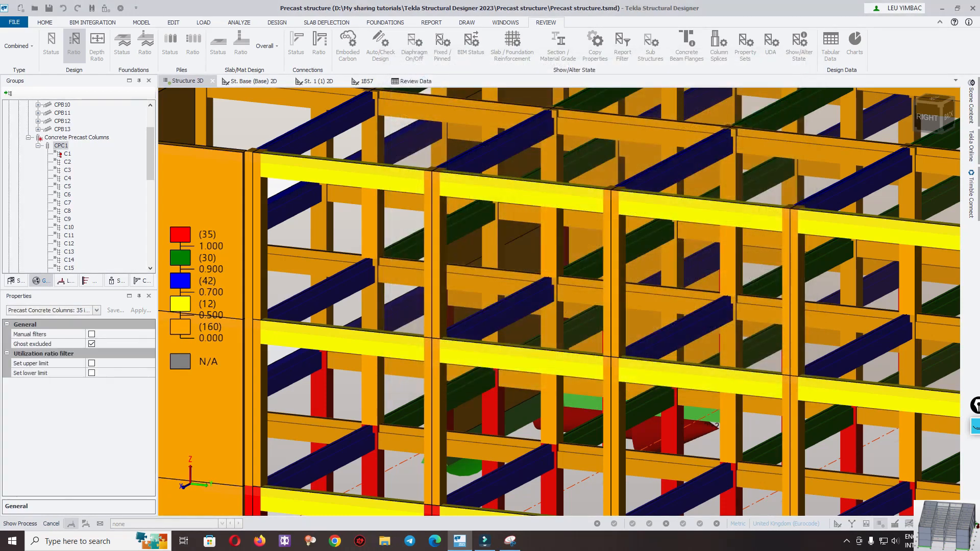
Export the precast column group CPC1 to Tekla Tedds
left_click(61, 145)
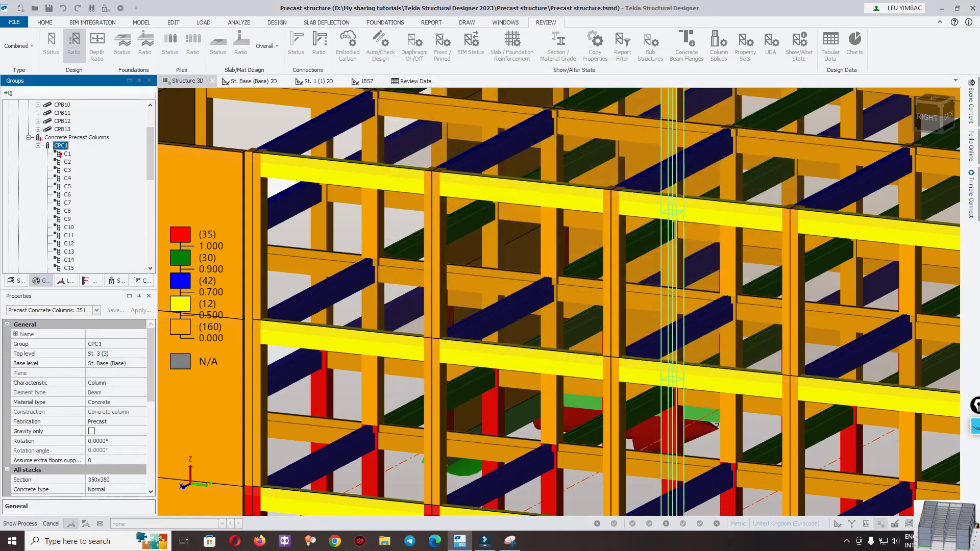
right_click(60, 146)
mouse_move(107, 240)
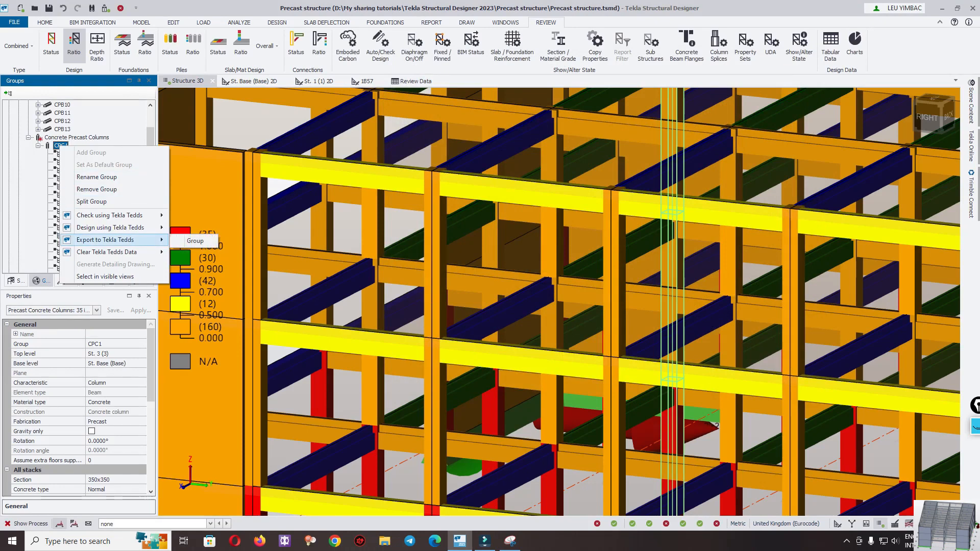
left_click(195, 241)
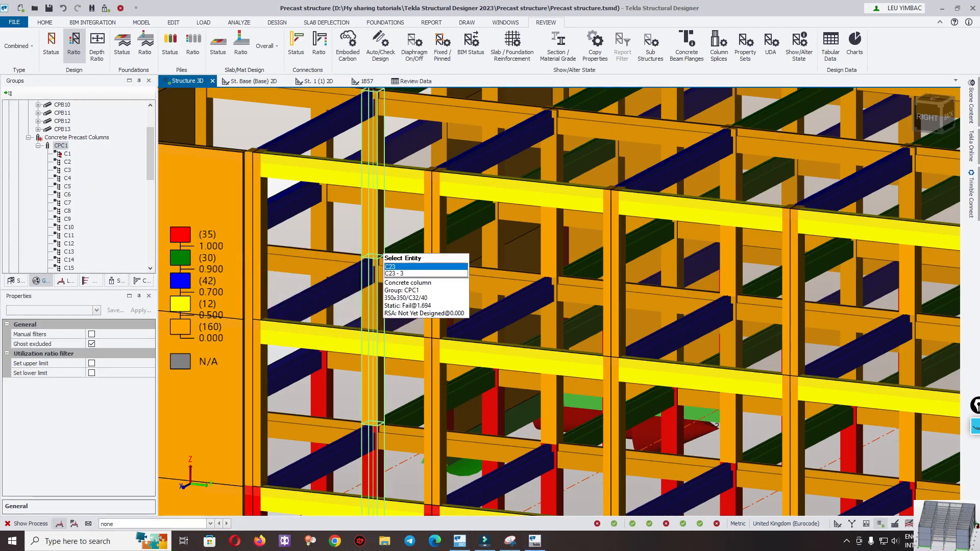
Switch to Tekla Tedds and review the design summary of the CPC1-1 calculation
scroll(377, 247, "down", 5)
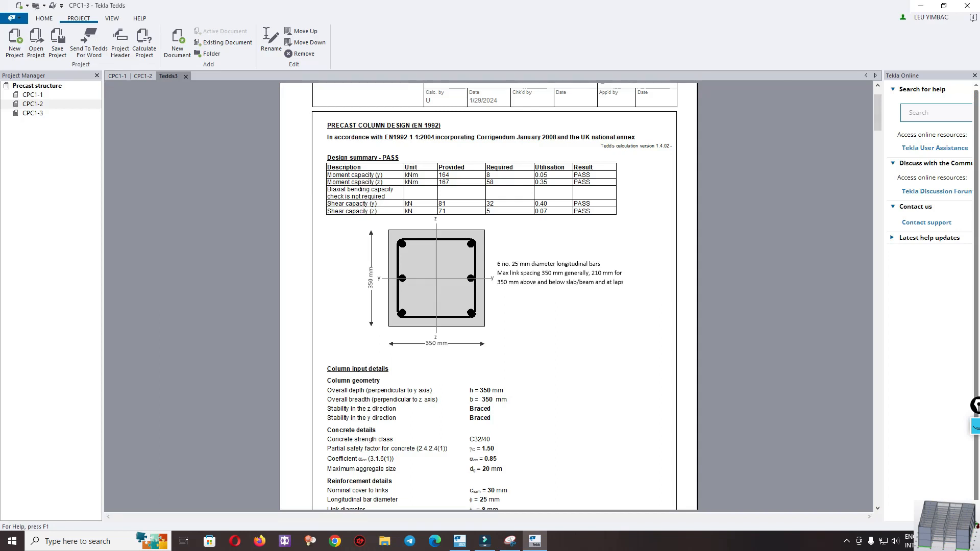
left_click(33, 95)
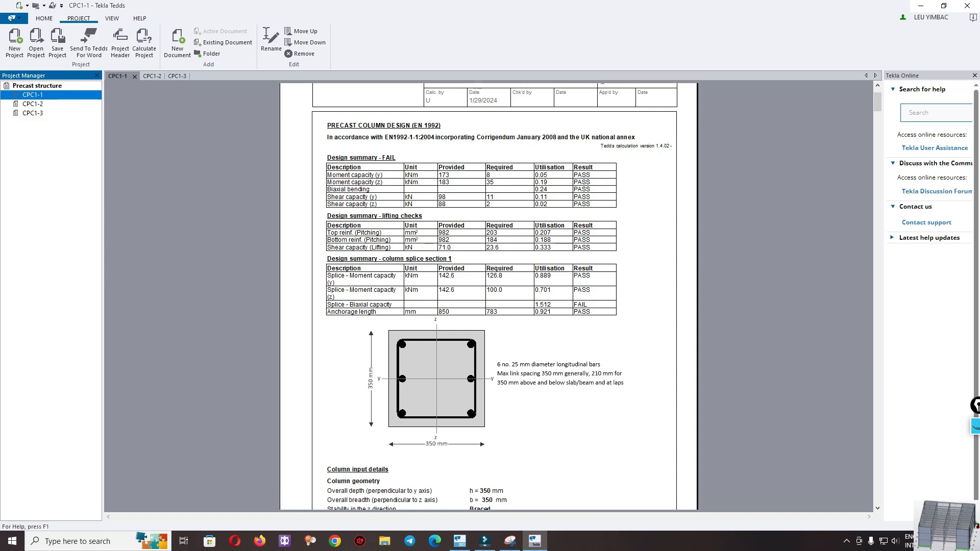
scroll(493, 296, "down", 2)
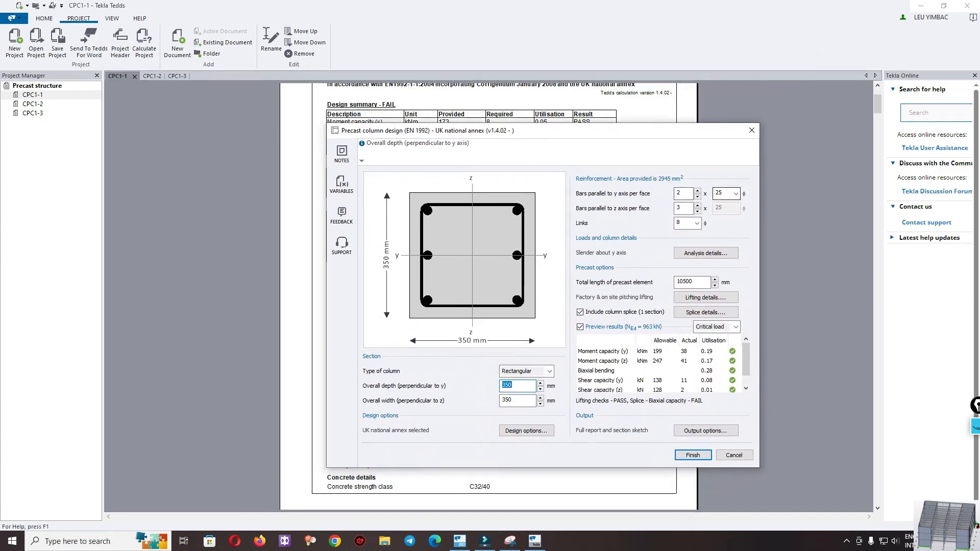
Try 16 mm longitudinal bars in the CPC1-1 column, with two bars per face parallel to the z axis
left_click(736, 193)
left_click(723, 215)
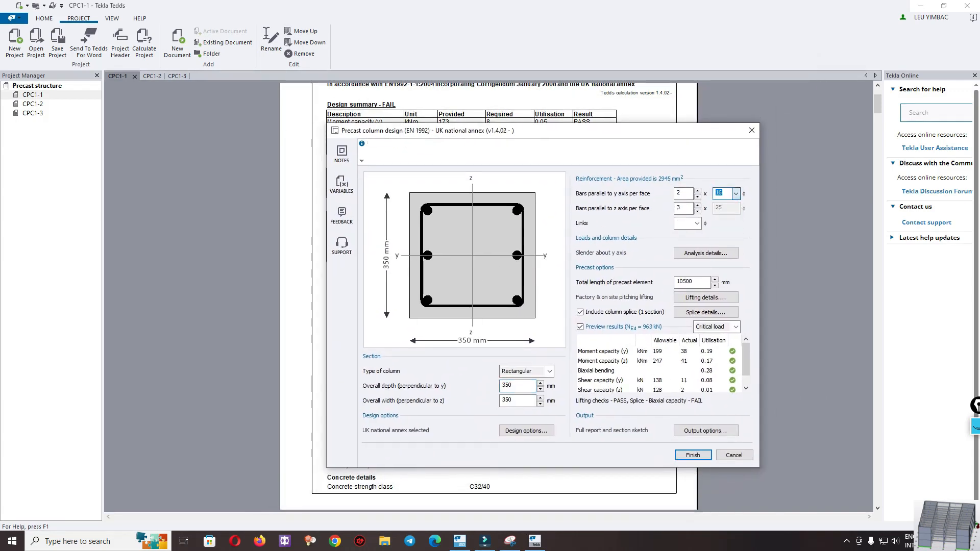
double_click(678, 208)
type("2")
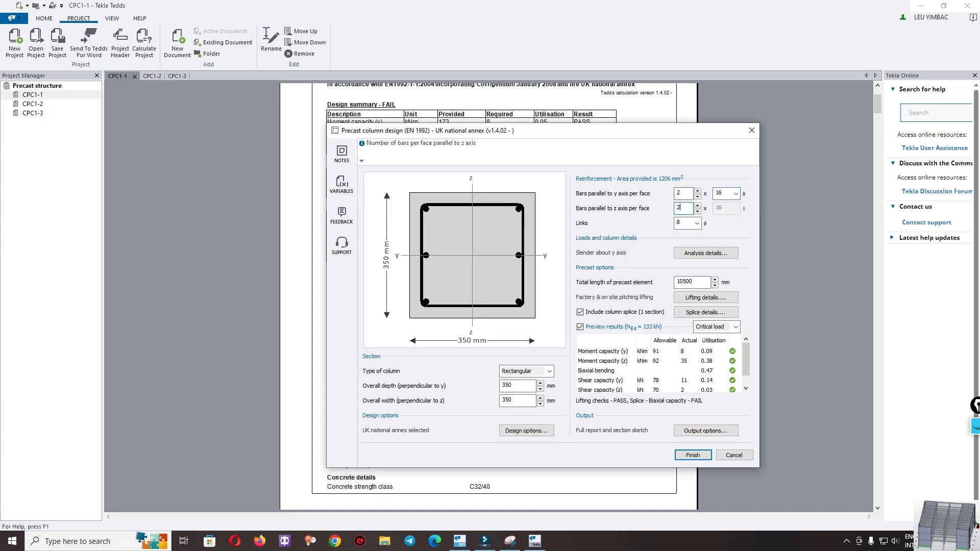
left_click(683, 193)
left_click_drag(561, 130, 639, 77)
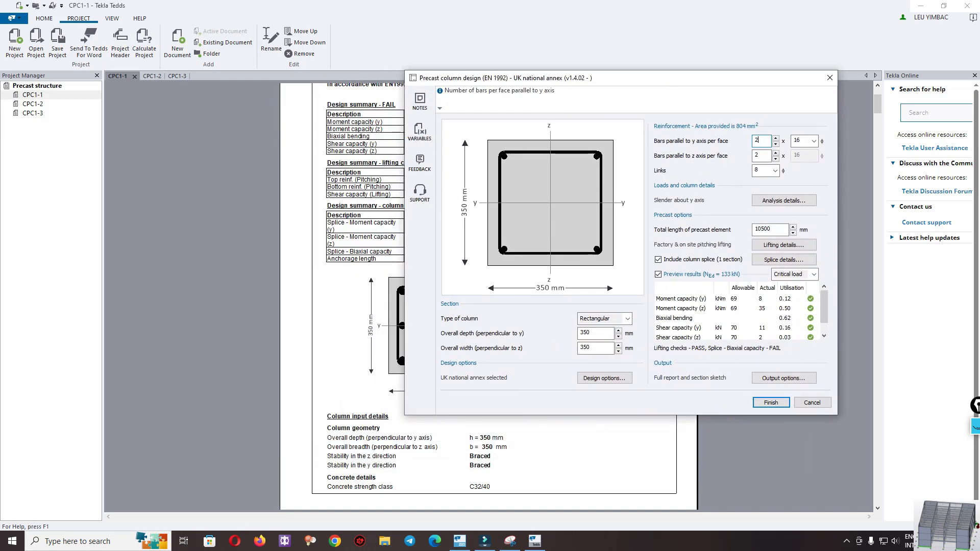
Review the column's previewed capacity checks, keeping the critical load case selected
left_click(814, 274)
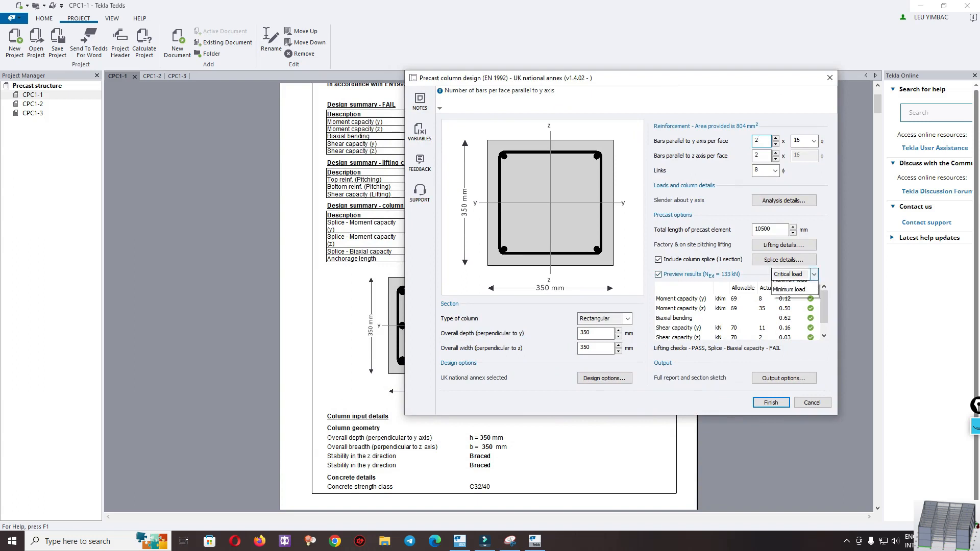
left_click(814, 274)
scroll(735, 314, "down", 1)
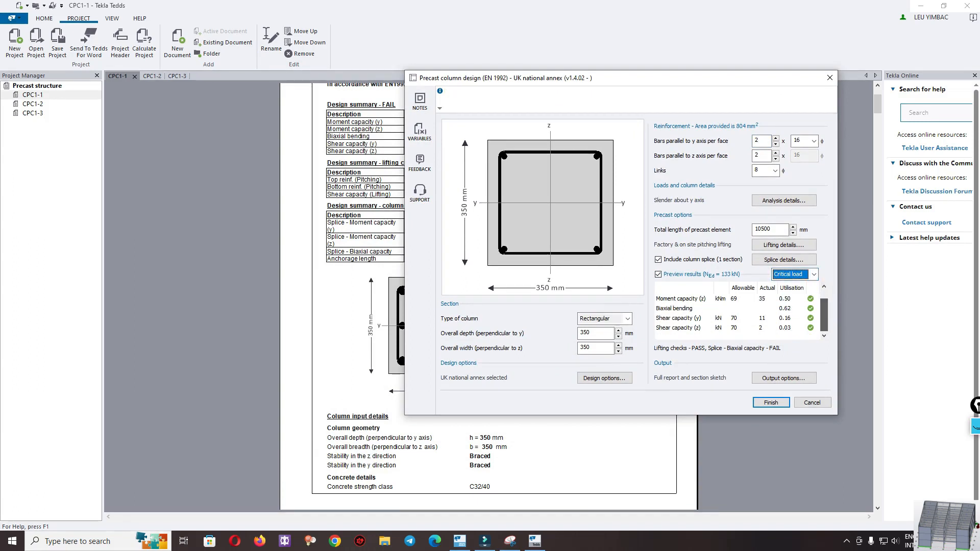
scroll(735, 314, "up", 1)
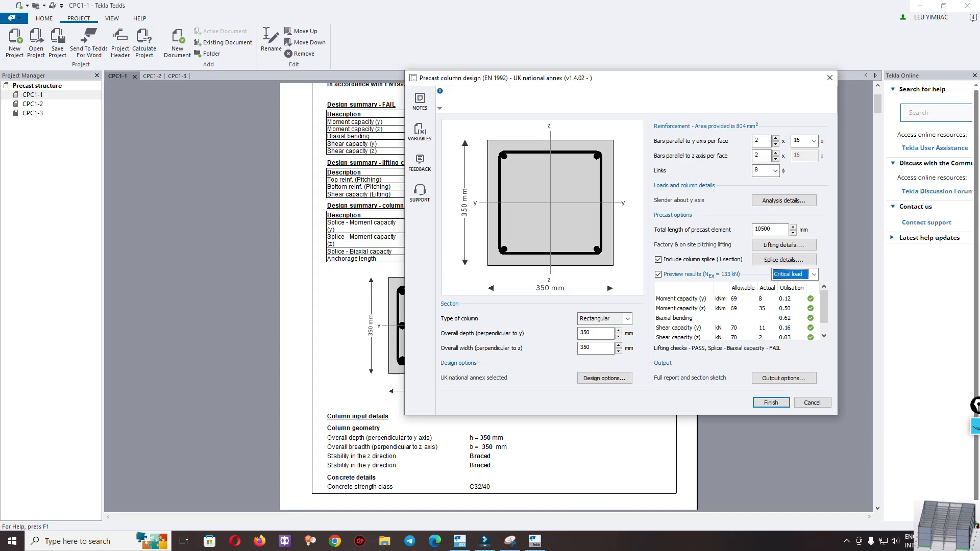
Review the column's output options and its factory and on-site lifting details without changing them
left_click(595, 333)
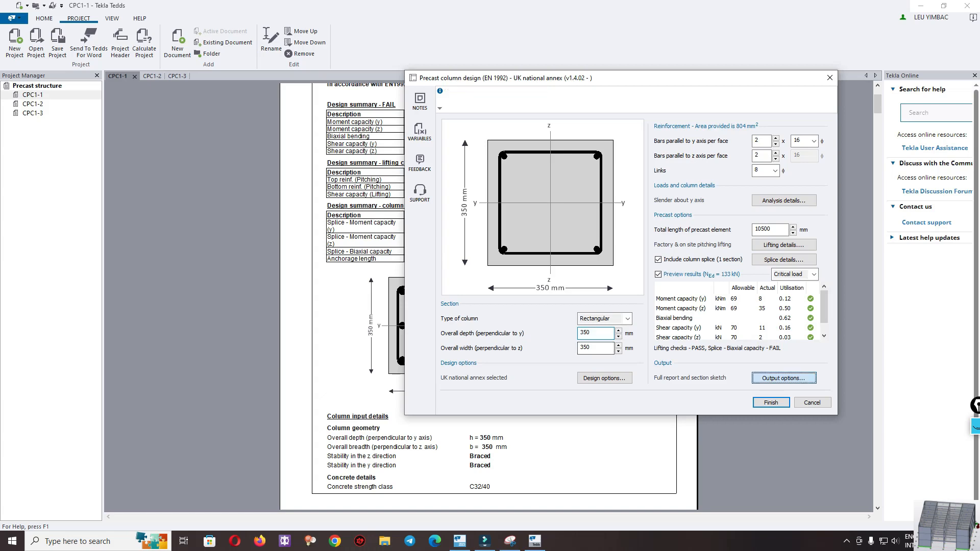
left_click(784, 378)
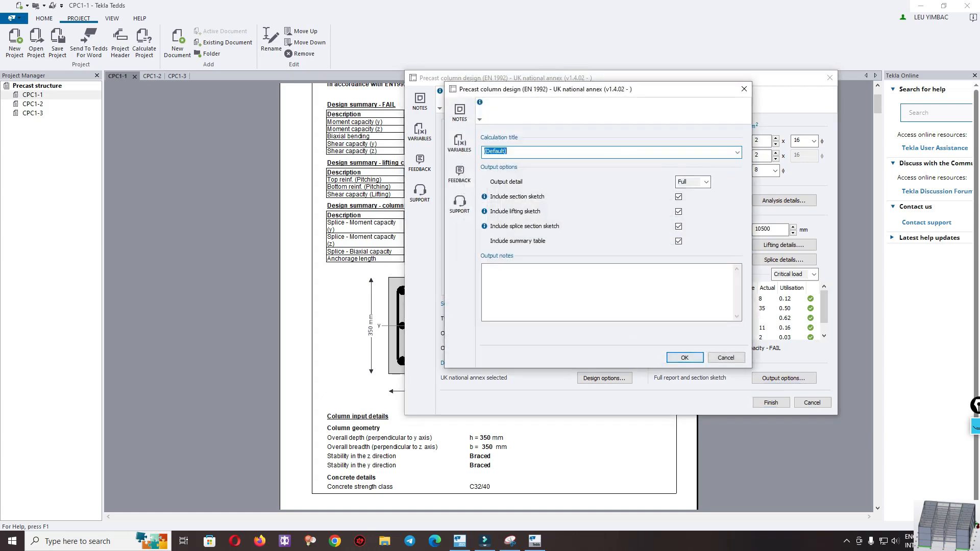
left_click(685, 357)
left_click(784, 245)
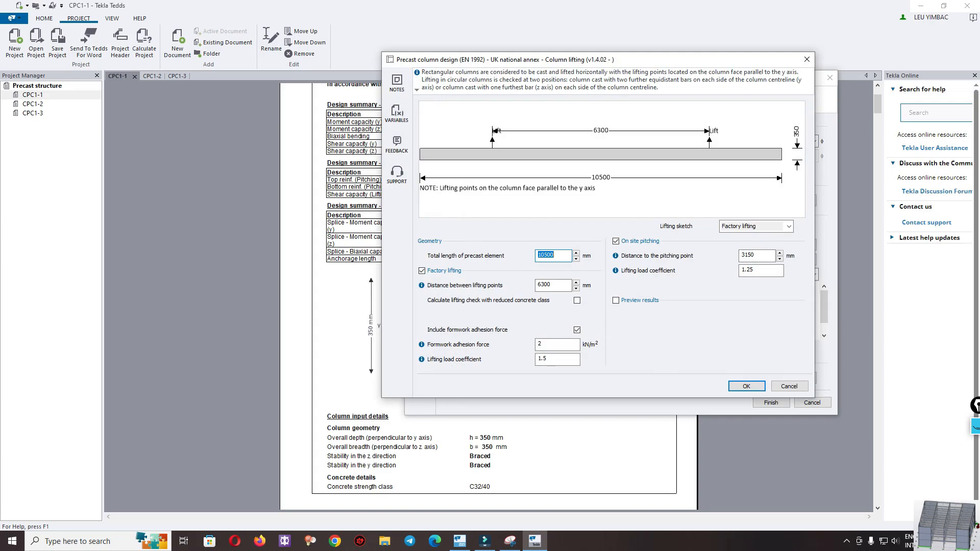
key("Return")
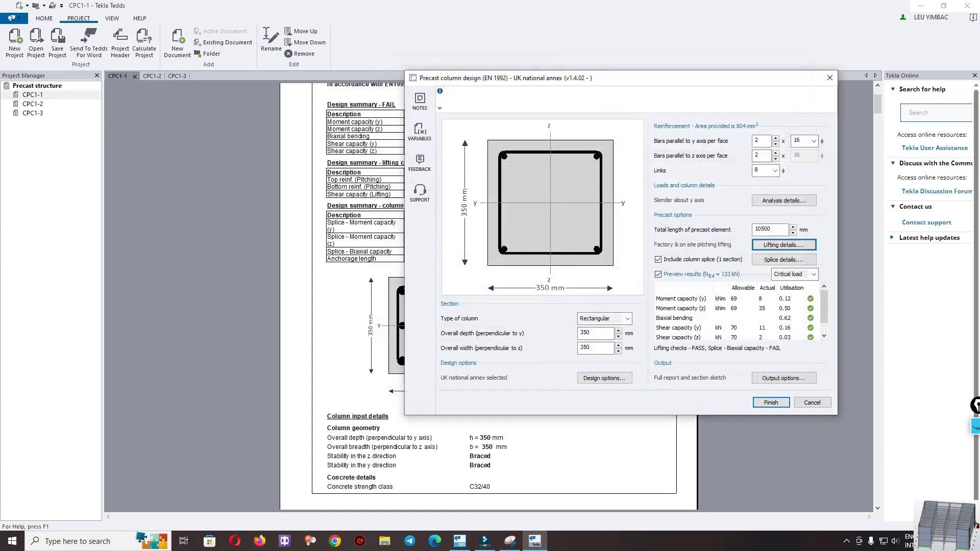
Try a Good bond condition for Splice 1 in the column splice details and preview the splice result
left_click_drag(621, 83, 101, 111)
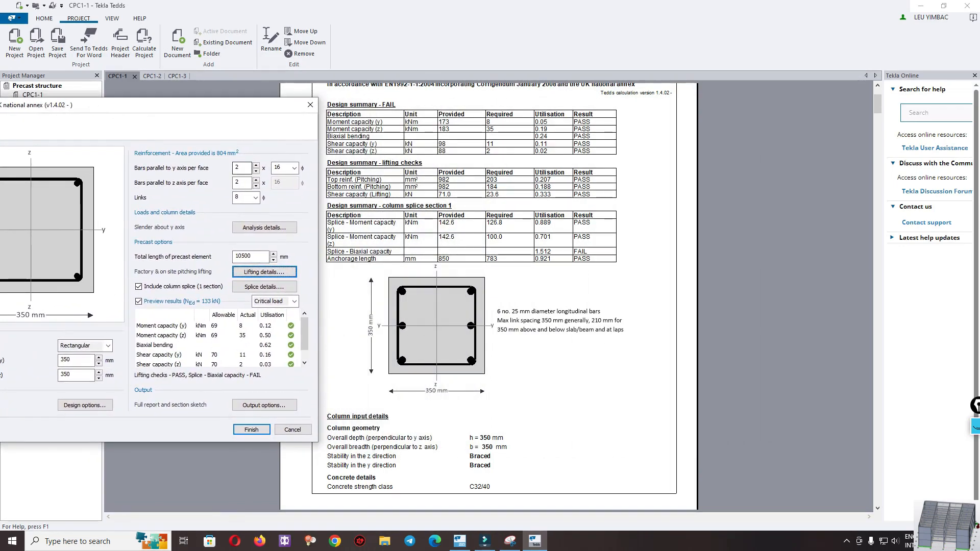
left_click_drag(101, 111, 202, 82)
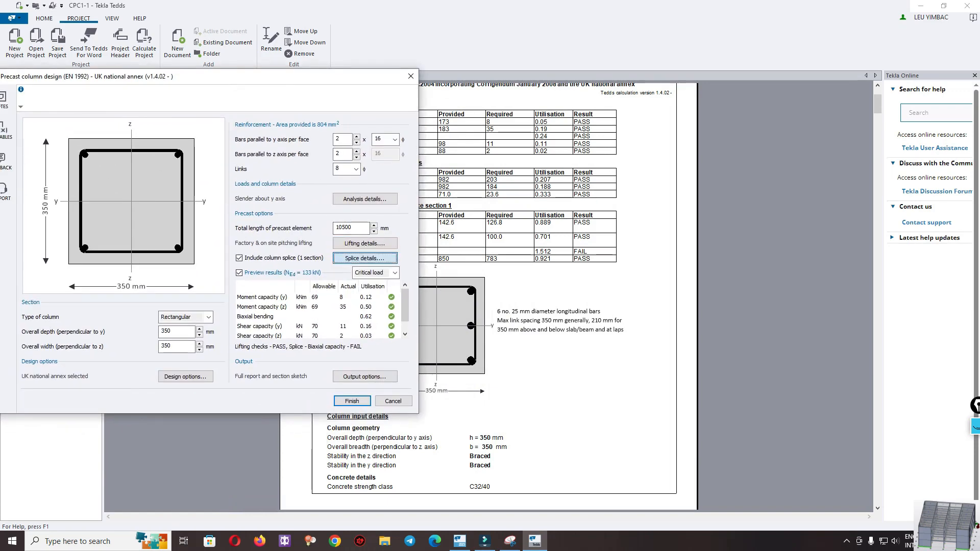
left_click(365, 258)
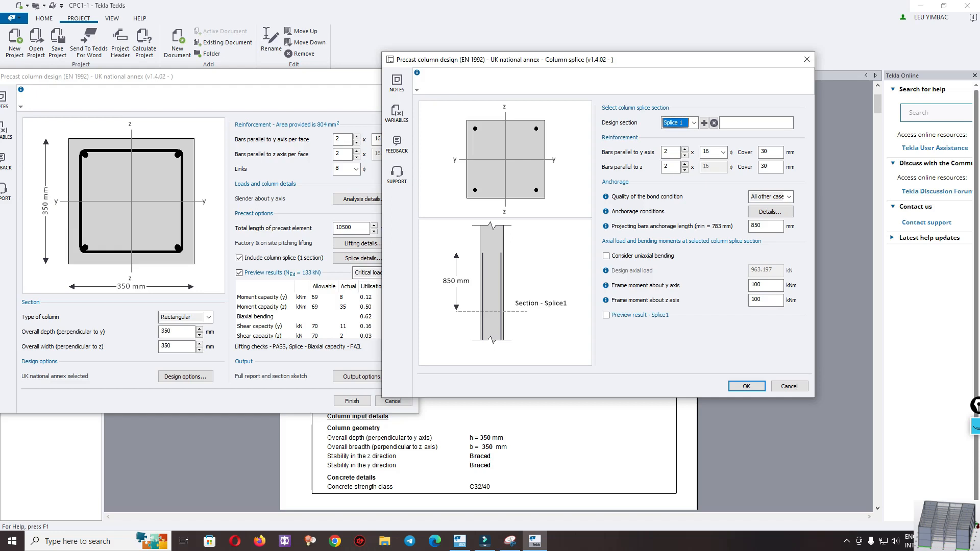
left_click_drag(510, 59, 579, 58)
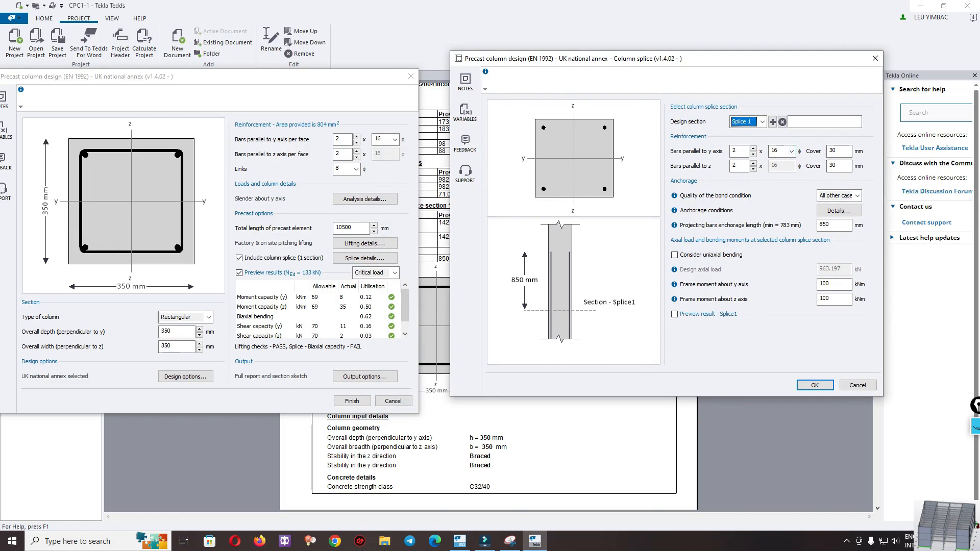
left_click(838, 195)
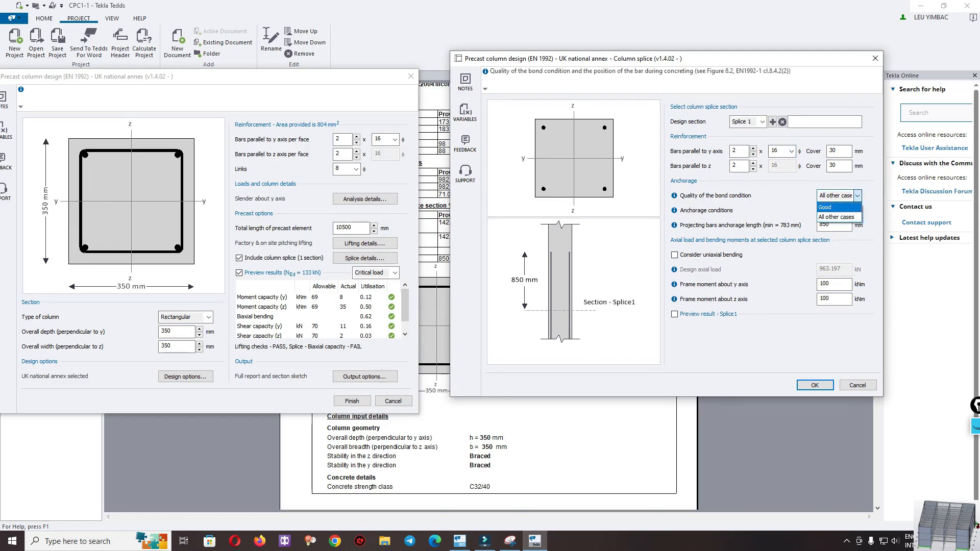
left_click(837, 207)
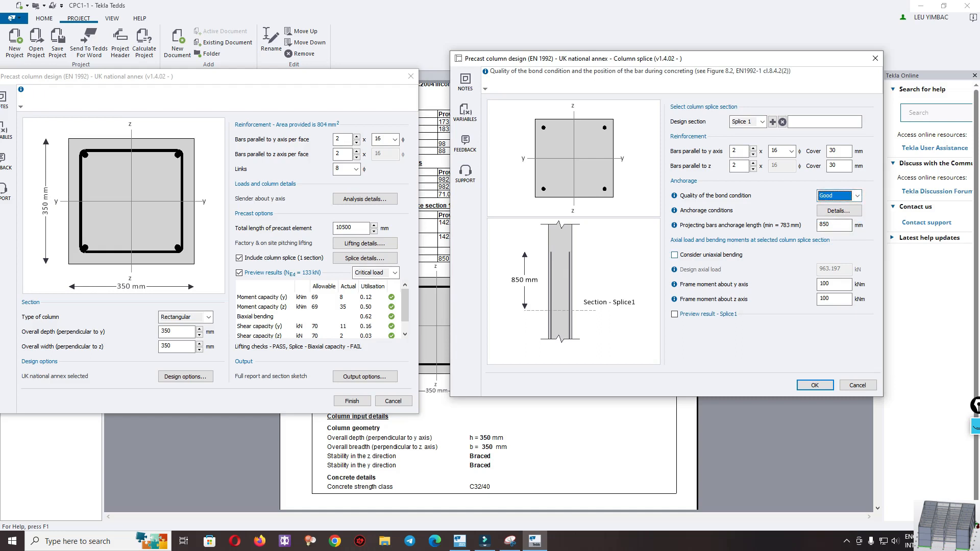
left_click(674, 314)
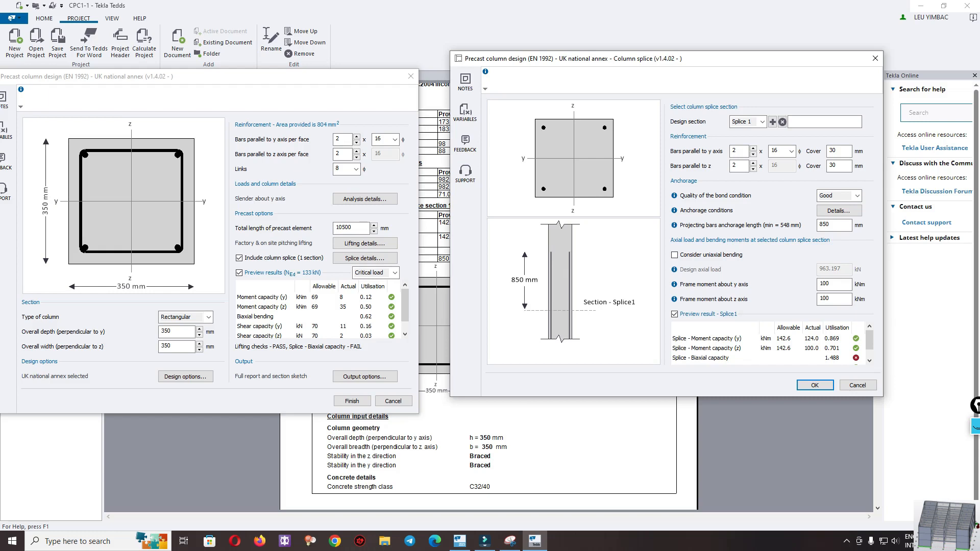
left_click(814, 385)
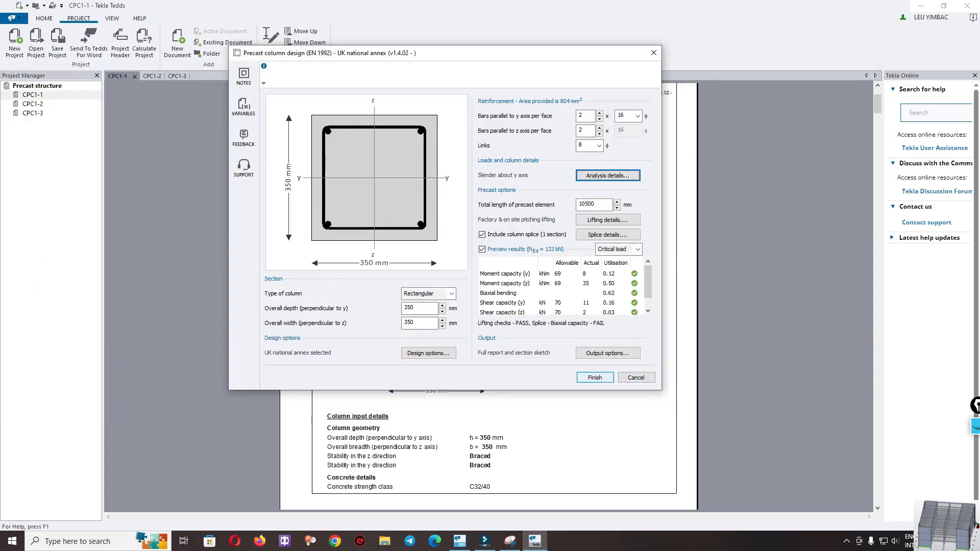
Interrupt the column calculation and close Tekla Tedds without saving the document changes
key("Escape")
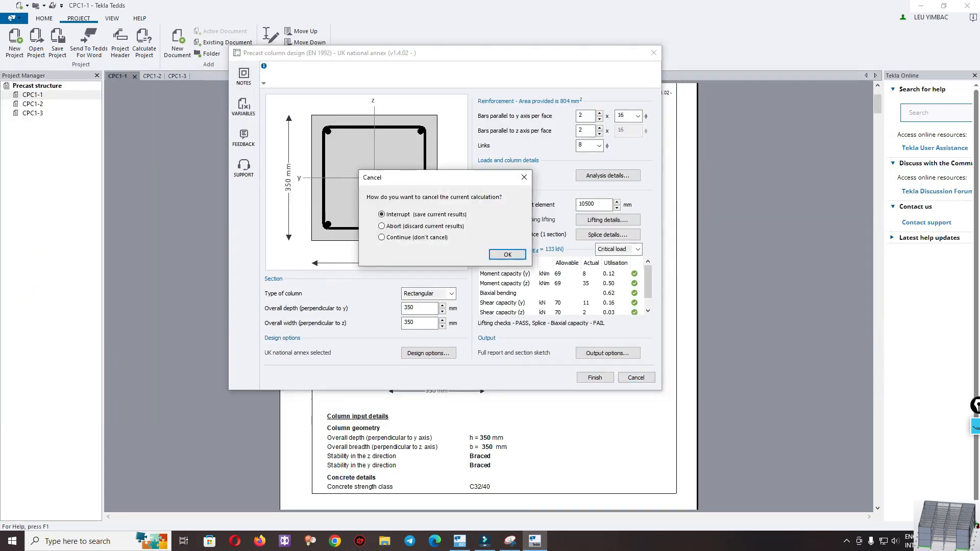
key("Return")
left_click(967, 5)
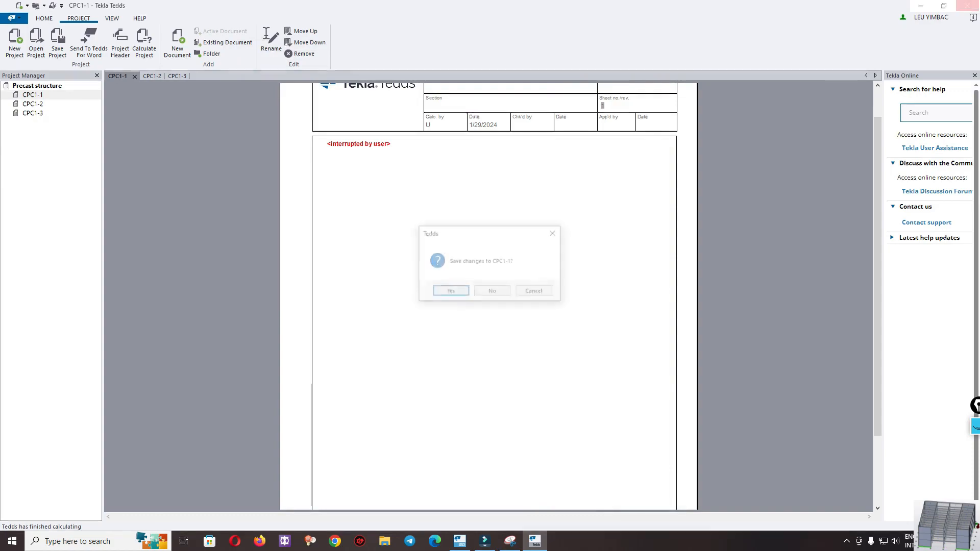
left_click(492, 291)
left_click(492, 291)
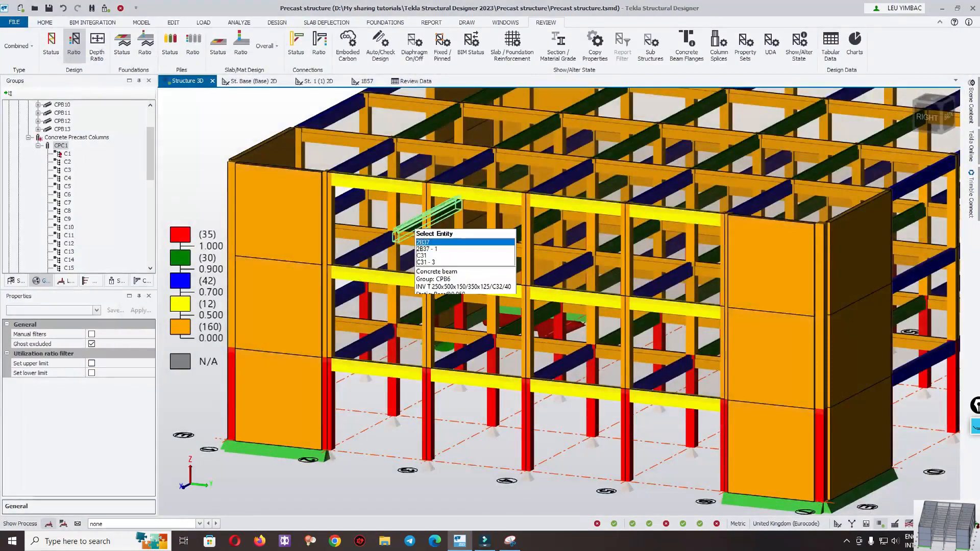
Return to the structural model and review the critical sway summary data for walls only
scroll(397, 222, "down", 3)
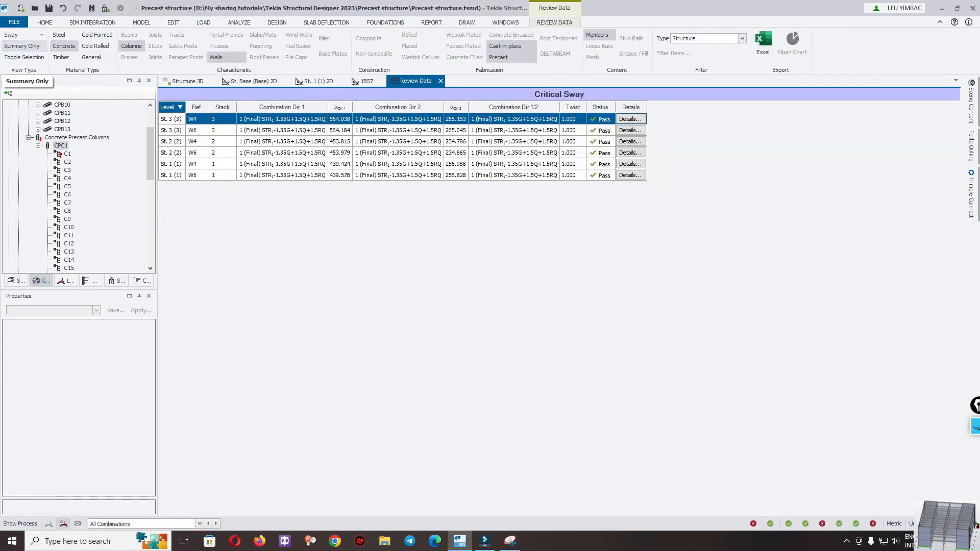
left_click(22, 46)
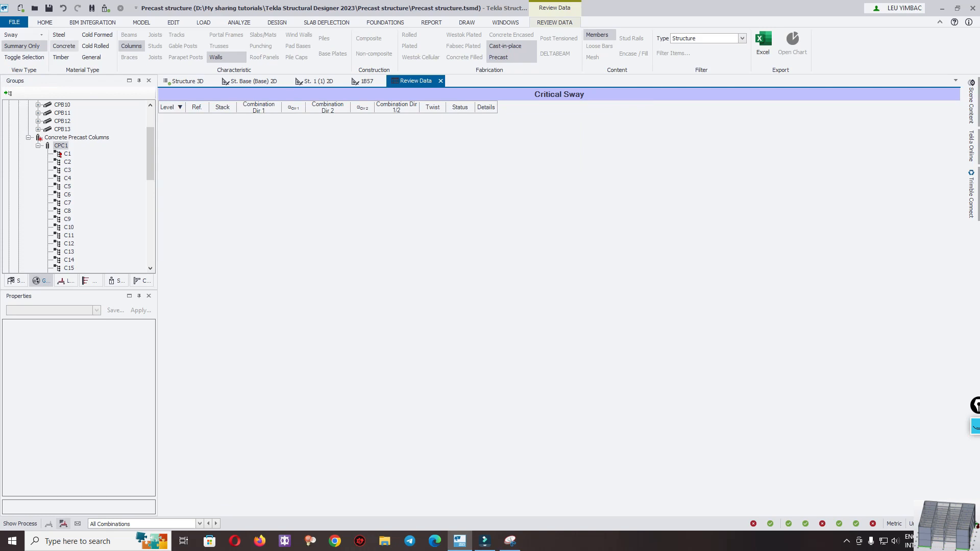
left_click(216, 57)
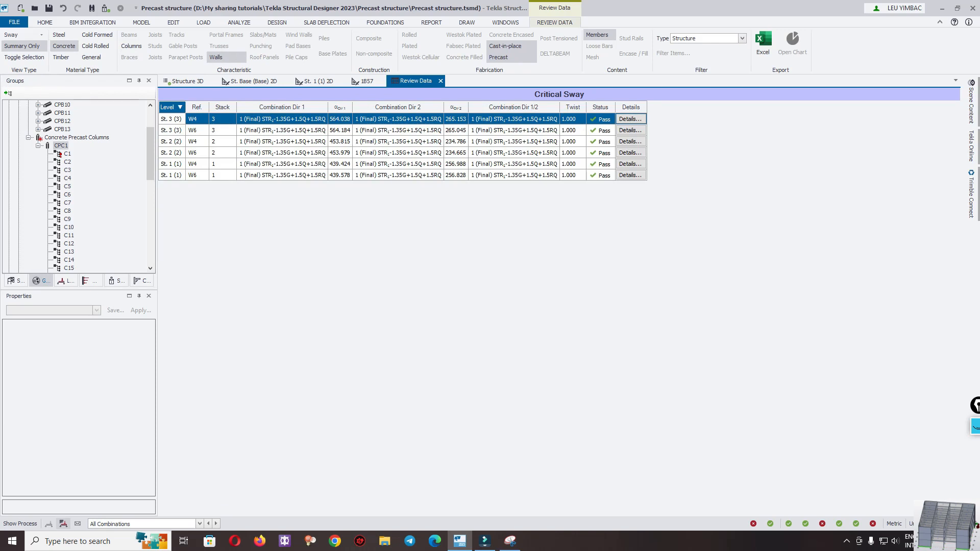
Annotate the critical sway table with a handwritten α > 10 note and circled check marks, and clear the markup
left_click(975, 427)
left_click(976, 457)
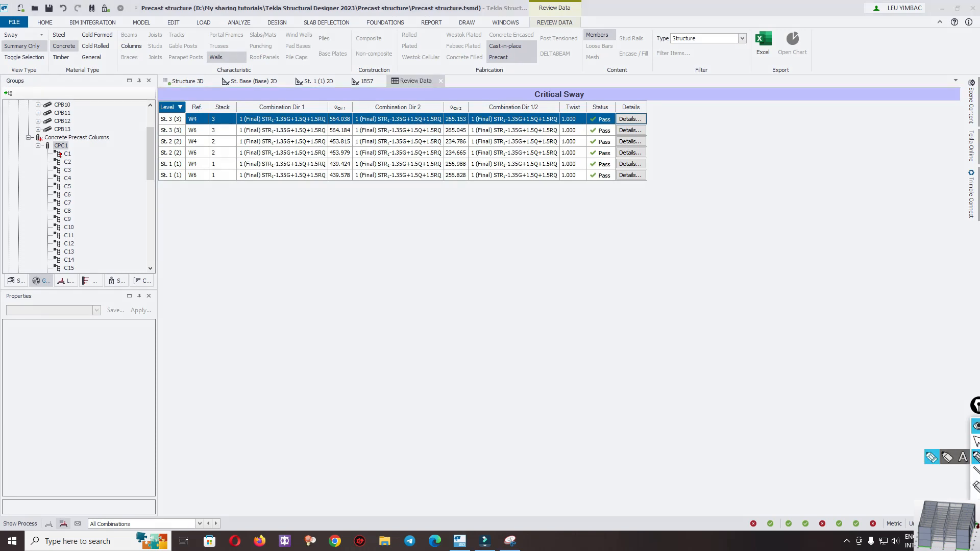
mouse_move(355, 218)
left_mouse_down()
mouse_move(332, 261)
mouse_move(357, 259)
mouse_move(352, 294)
left_mouse_up()
left_click_drag(429, 245, 428, 283)
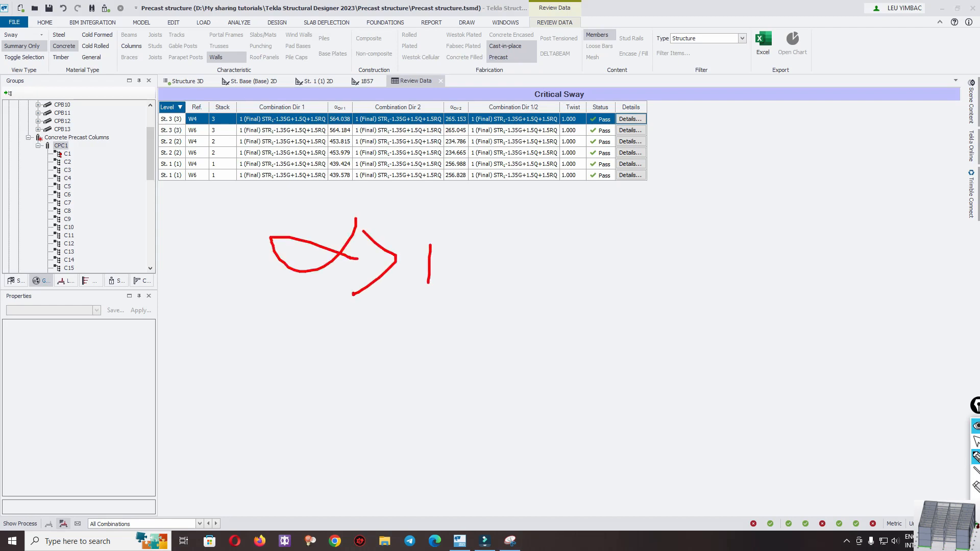
mouse_move(463, 246)
left_mouse_down()
mouse_move(465, 261)
mouse_move(580, 221)
left_mouse_up()
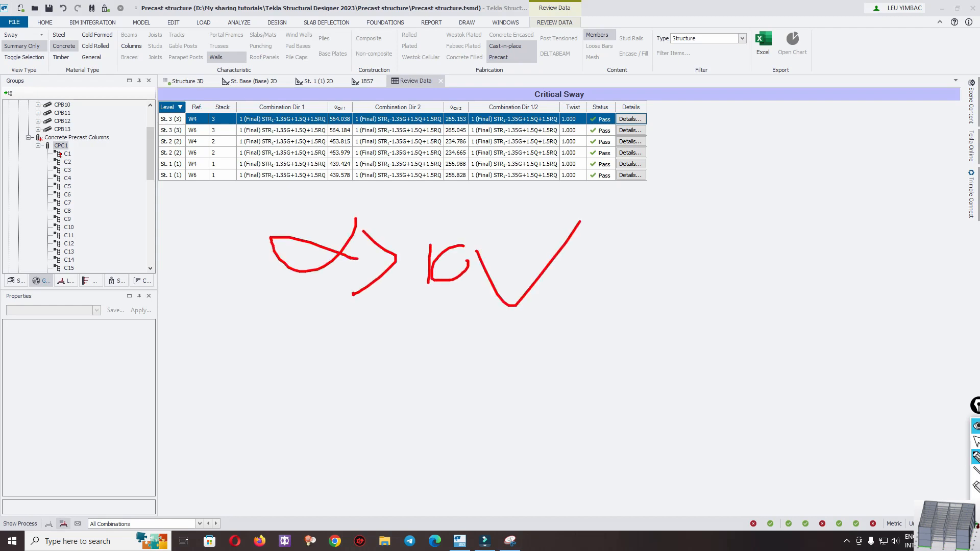
left_click_drag(690, 217, 772, 179)
left_click_drag(704, 264, 753, 264)
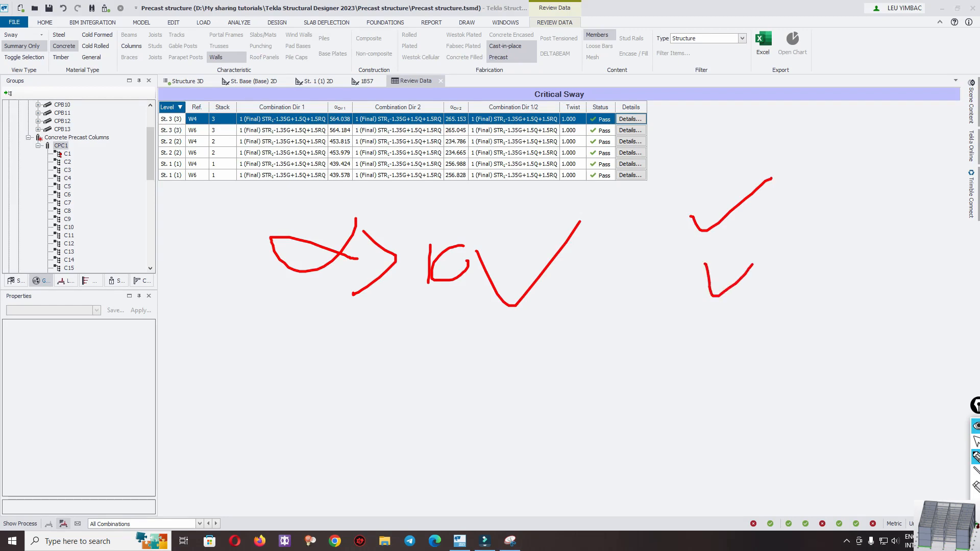
mouse_move(751, 146)
left_mouse_down()
mouse_move(714, 328)
mouse_move(788, 156)
left_mouse_up()
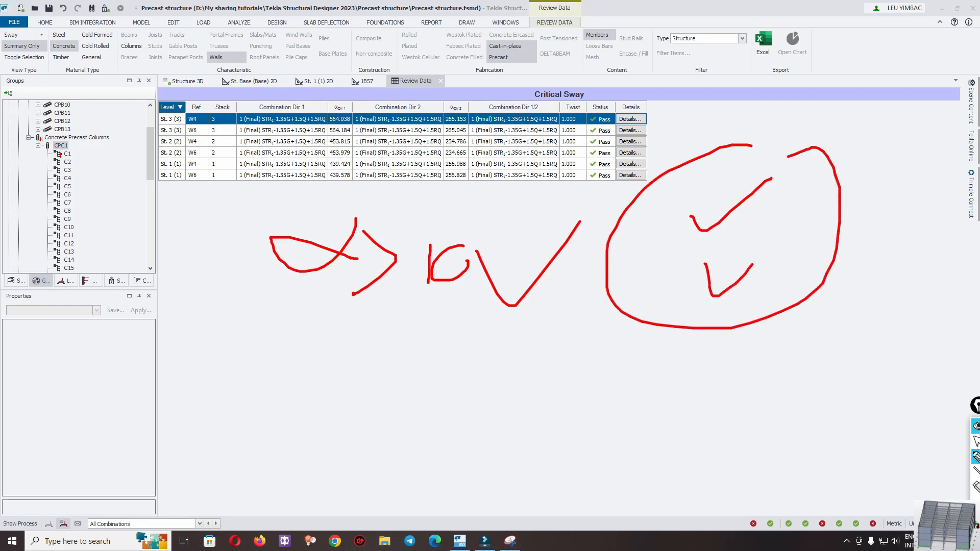
left_click(975, 426)
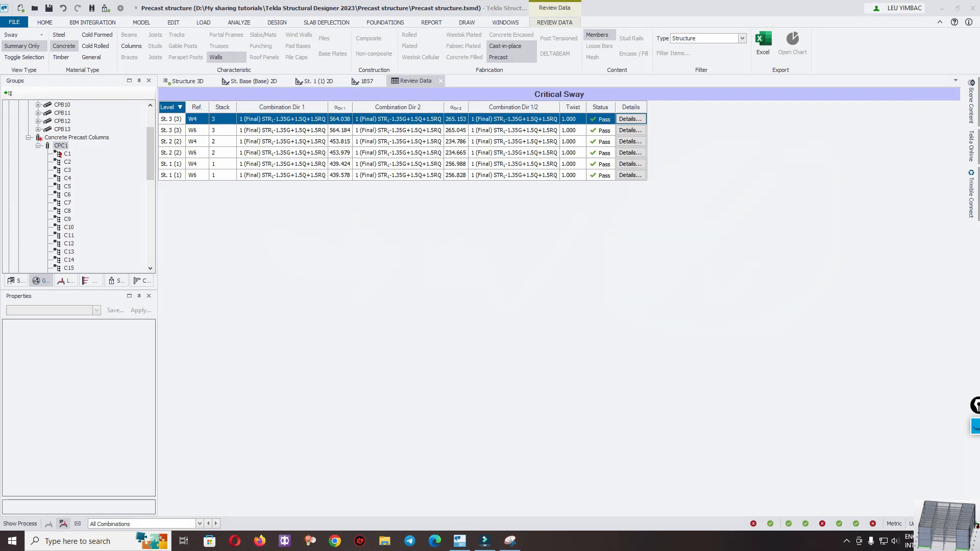
left_click(976, 426)
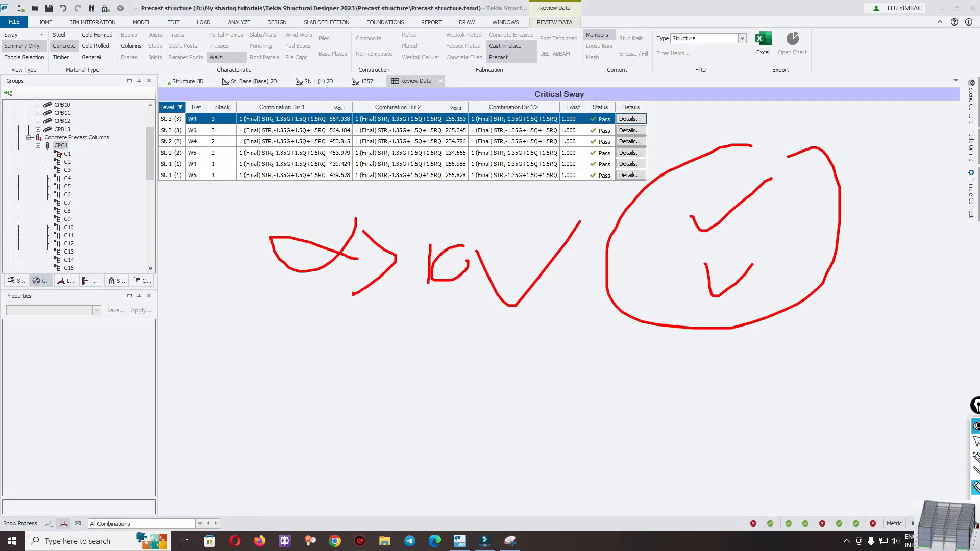
left_click(976, 426)
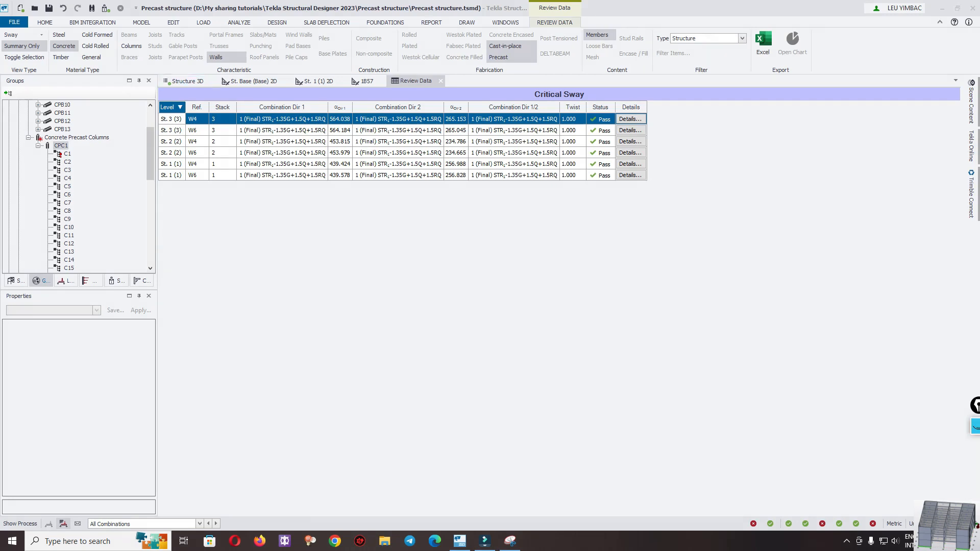
Return to the 3D structure view and examine the member design ratios from the side elevation
left_click(188, 81)
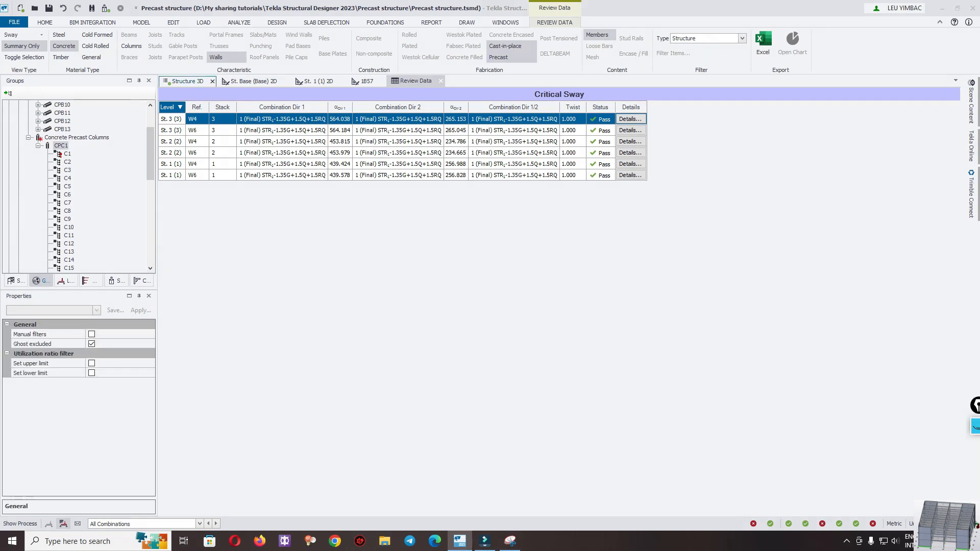
scroll(462, 186, "down", 3)
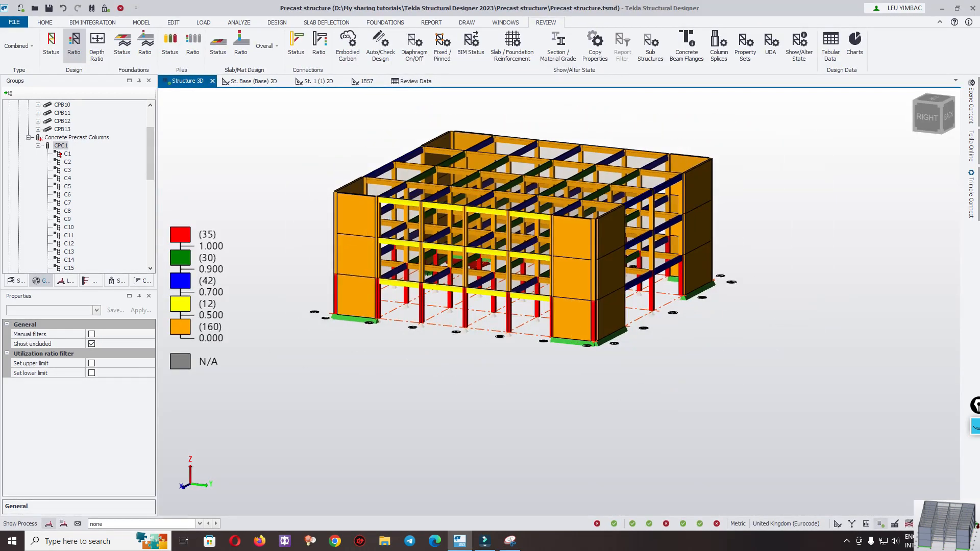
right_click_drag(462, 204, 569, 171)
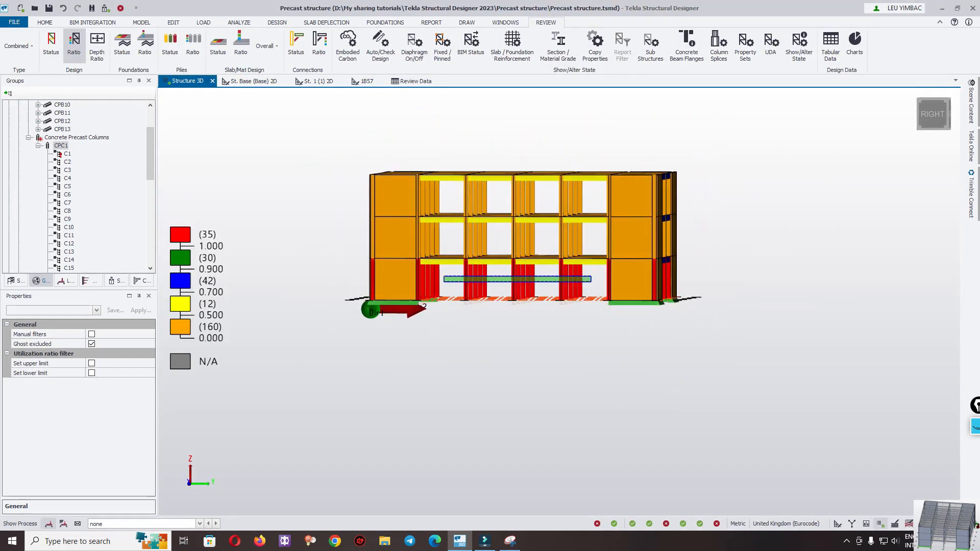
Select the precast column group CPC1 and inspect its slenderness properties
left_click(60, 145)
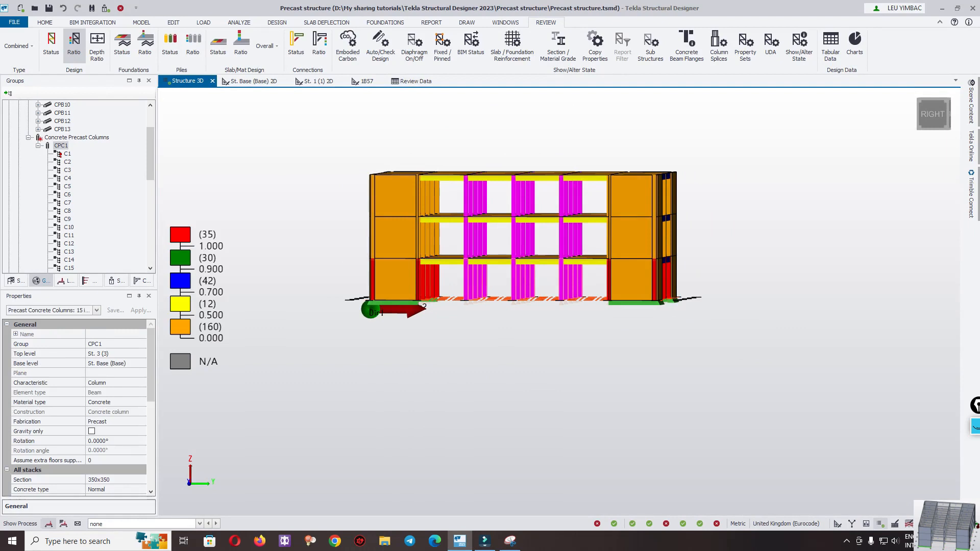
scroll(48, 434, "down", 5)
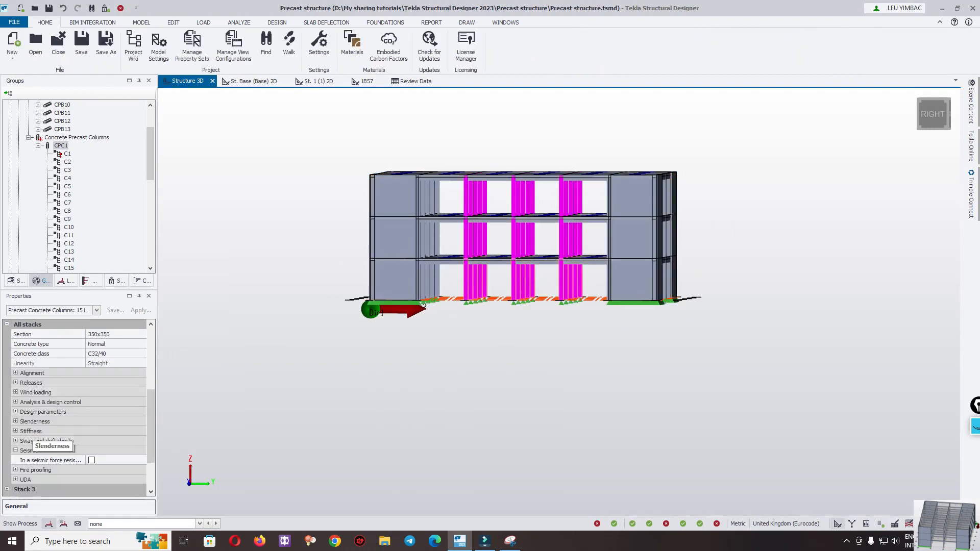
left_click(16, 422)
left_click(133, 431)
left_click(142, 431)
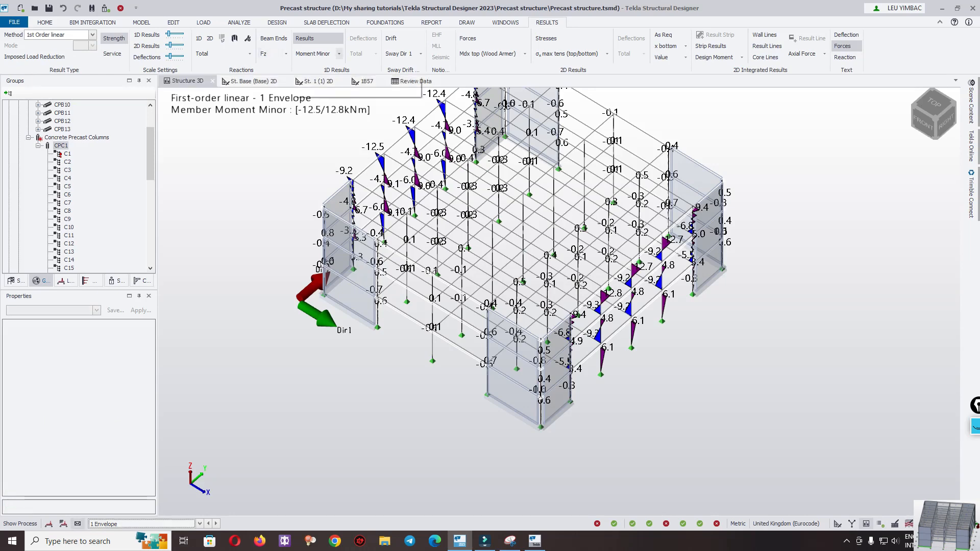
Display the minor-axis member moments for 1 Envelope and examine the column moments around the whole frame
left_click(339, 54)
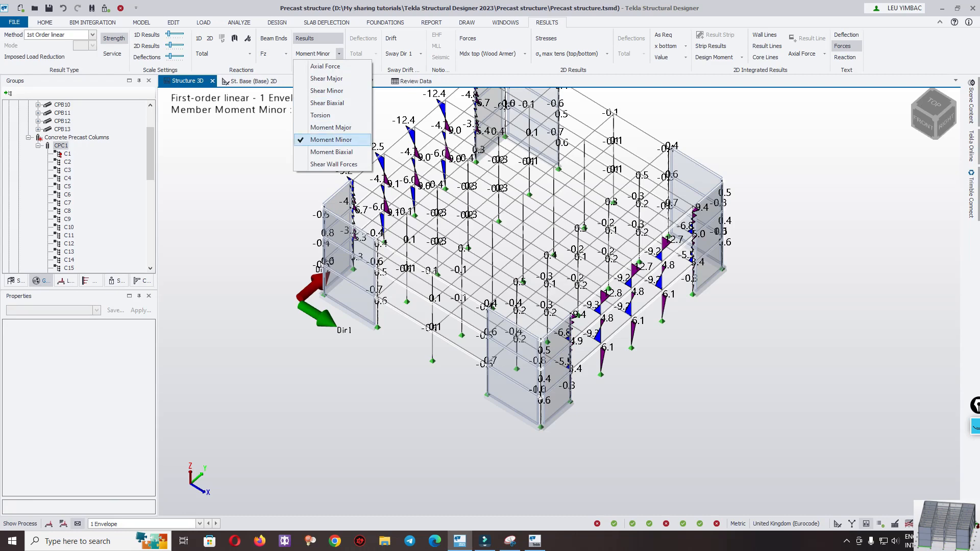
left_click(330, 139)
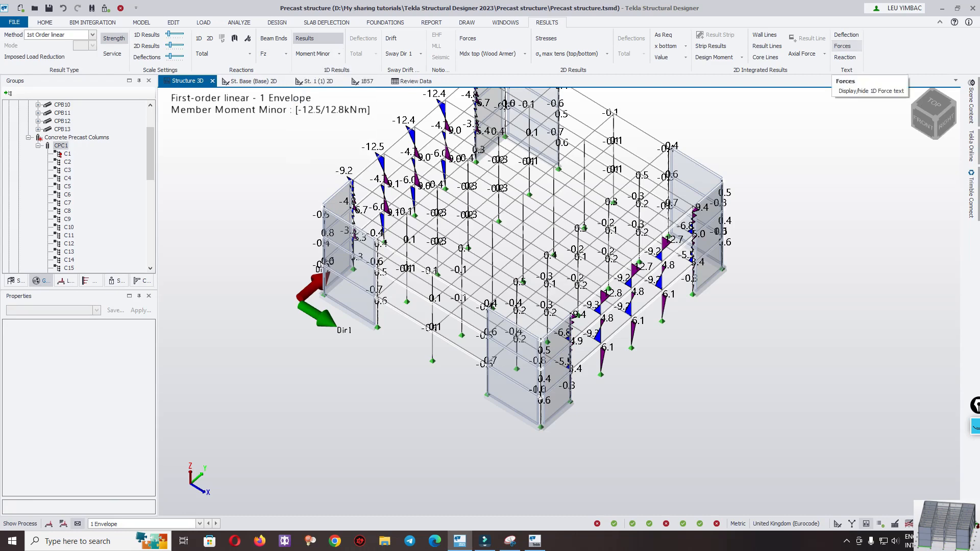
right_click_drag(548, 196, 566, 167)
scroll(420, 108, "up", 4)
scroll(375, 190, "down", 2)
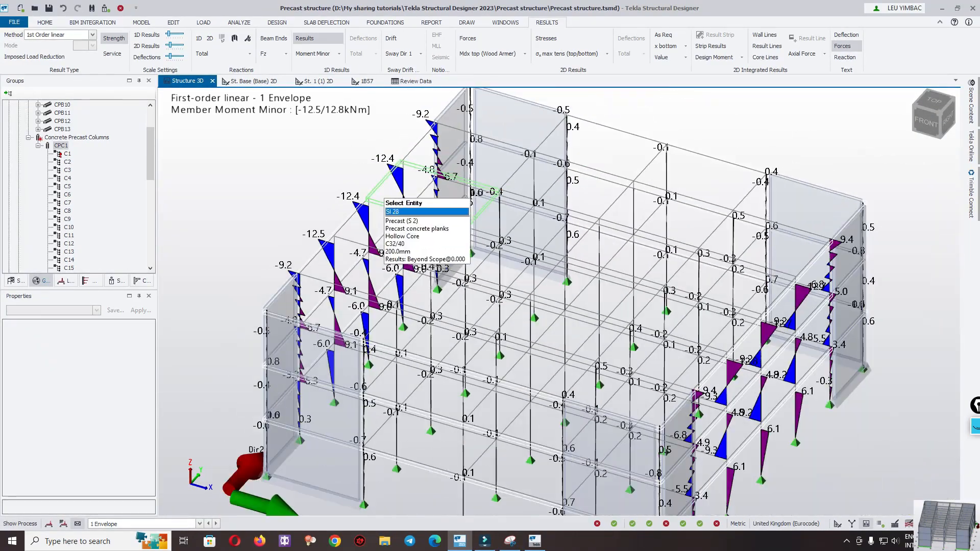
mouse_move(479, 266)
right_mouse_down()
mouse_move(546, 263)
mouse_move(480, 270)
right_mouse_up()
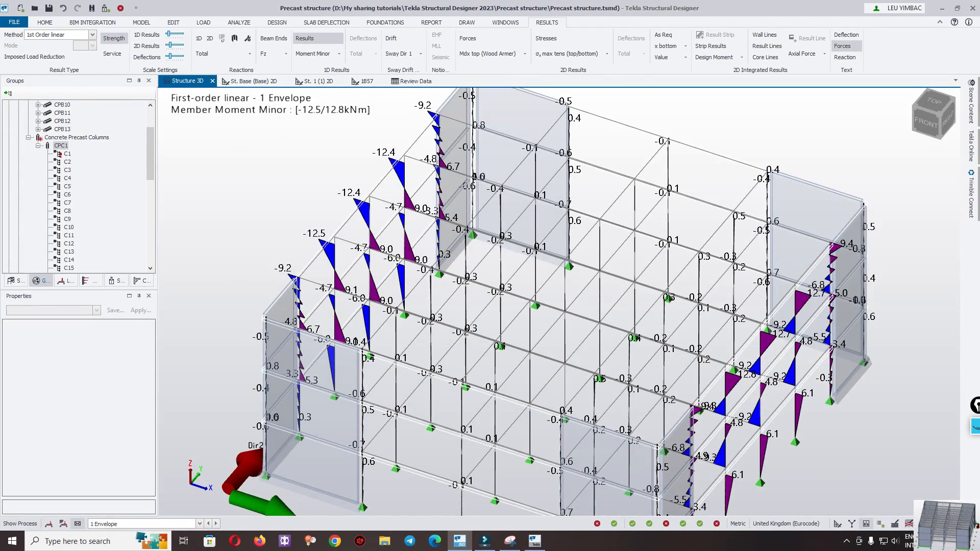
scroll(606, 319, "up", 3)
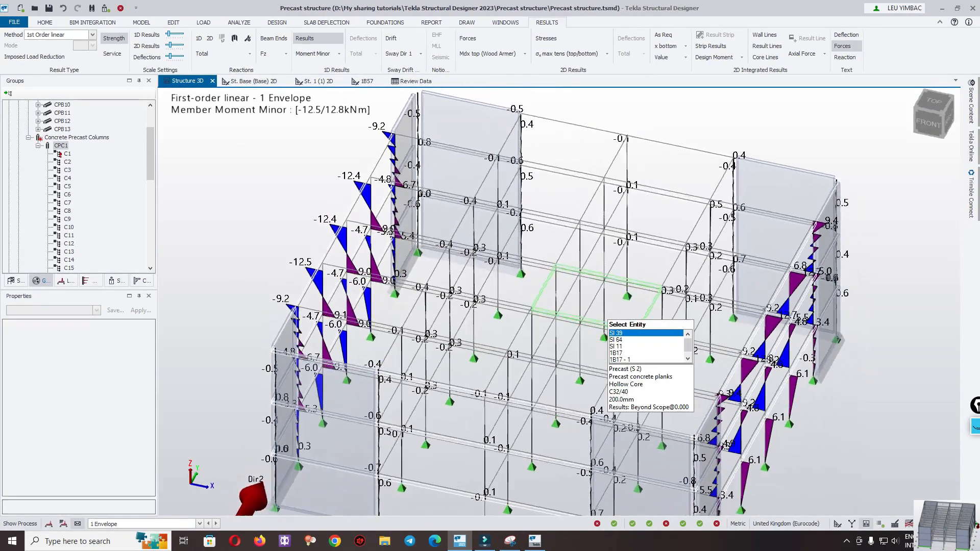
right_click_drag(602, 314, 748, 286)
scroll(748, 409, "down", 4)
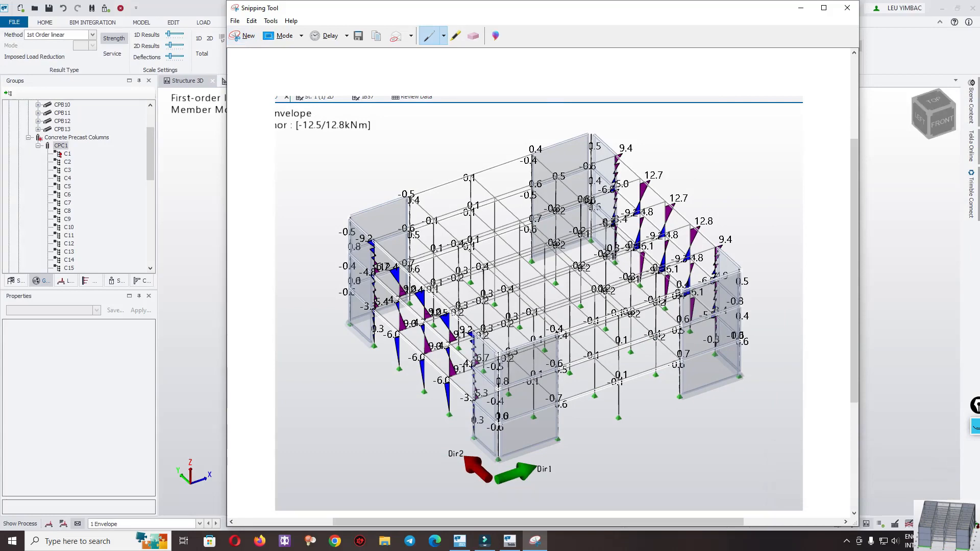
Mark the largest column moment on the Snipping Tool capture of the minor-moment diagram and minimize the capture
mouse_move(727, 245)
left_mouse_down()
mouse_move(730, 253)
mouse_move(739, 224)
mouse_move(765, 253)
mouse_move(700, 282)
left_mouse_up()
mouse_move(704, 234)
left_mouse_down()
mouse_move(701, 328)
mouse_move(709, 329)
left_mouse_up()
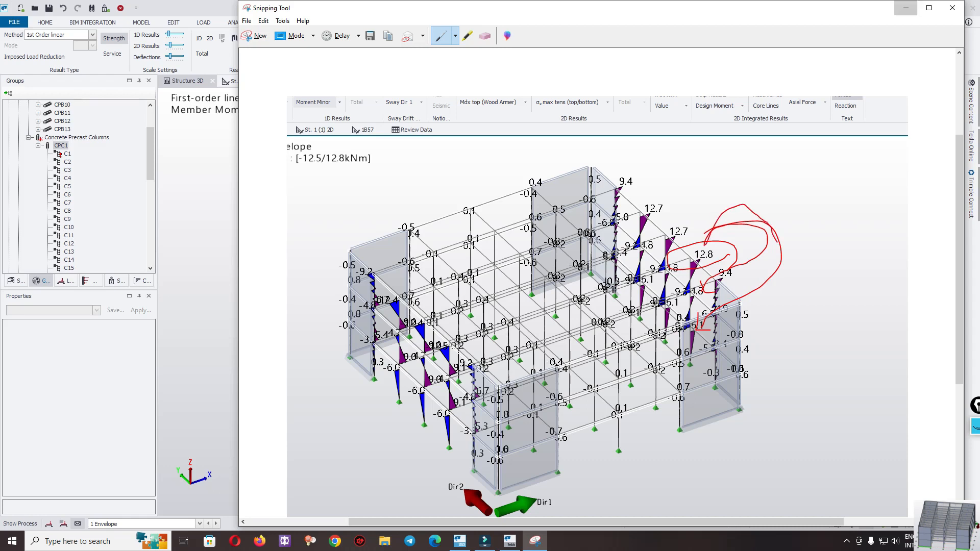
left_click(906, 7)
Examine the major-axis member moments for 1 Envelope and turn off the 1D results display
left_click(339, 54)
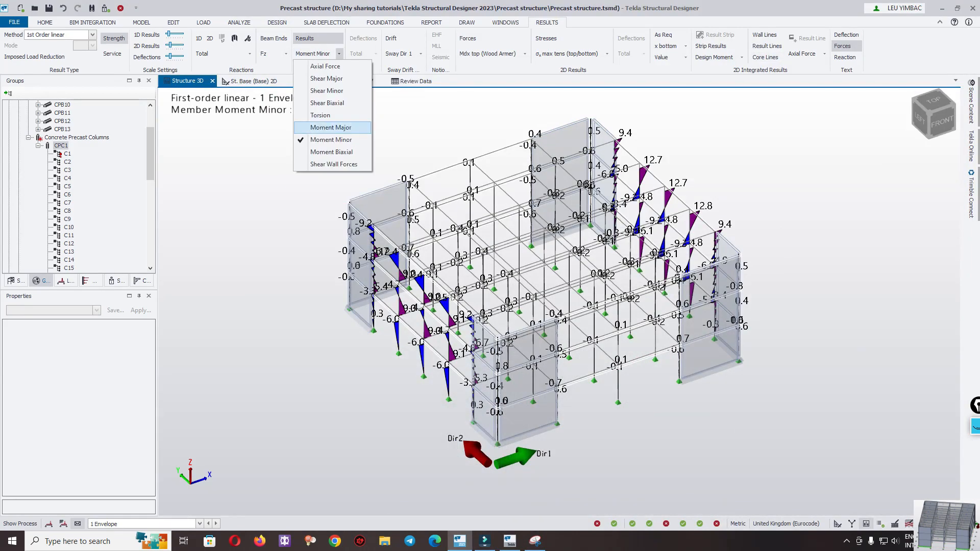
left_click(330, 128)
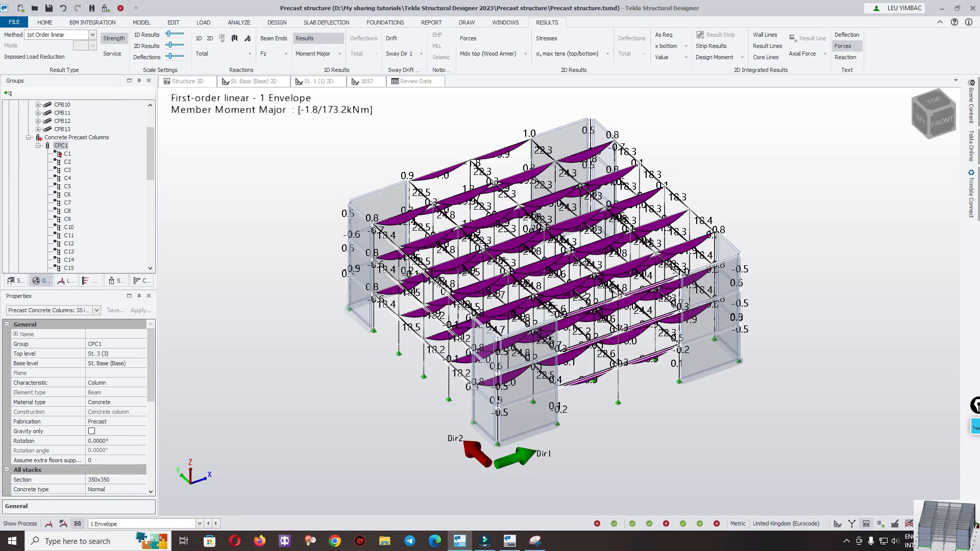
left_click(304, 38)
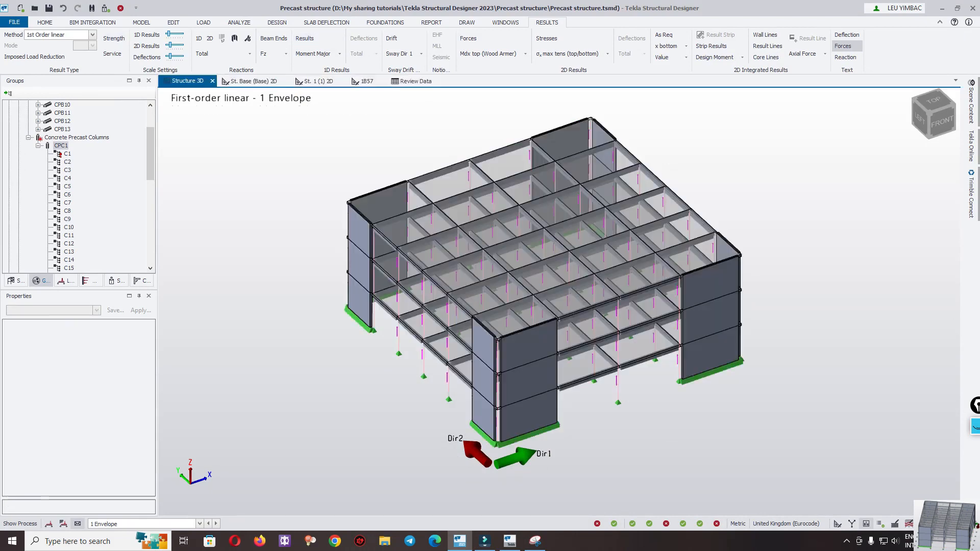
left_click(61, 146)
right_click(60, 146)
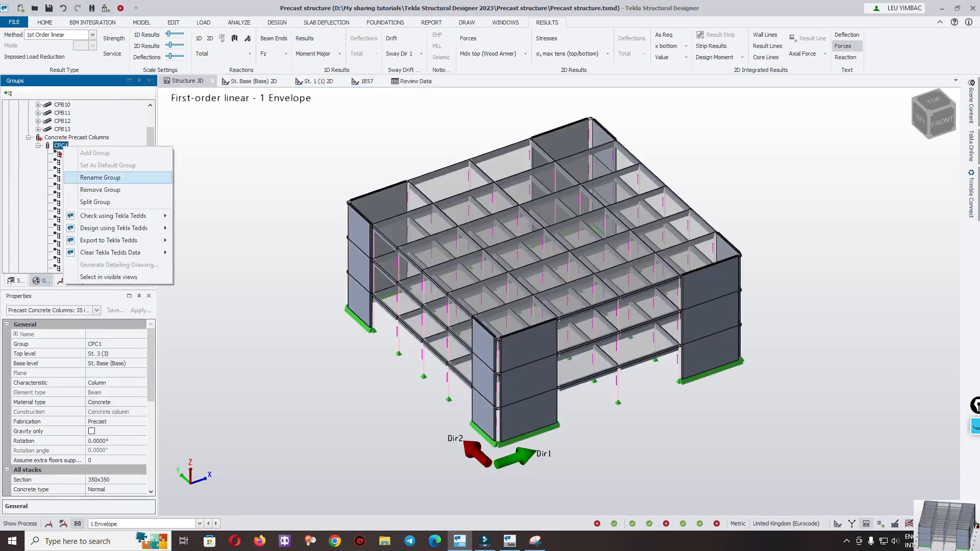
mouse_move(117, 240)
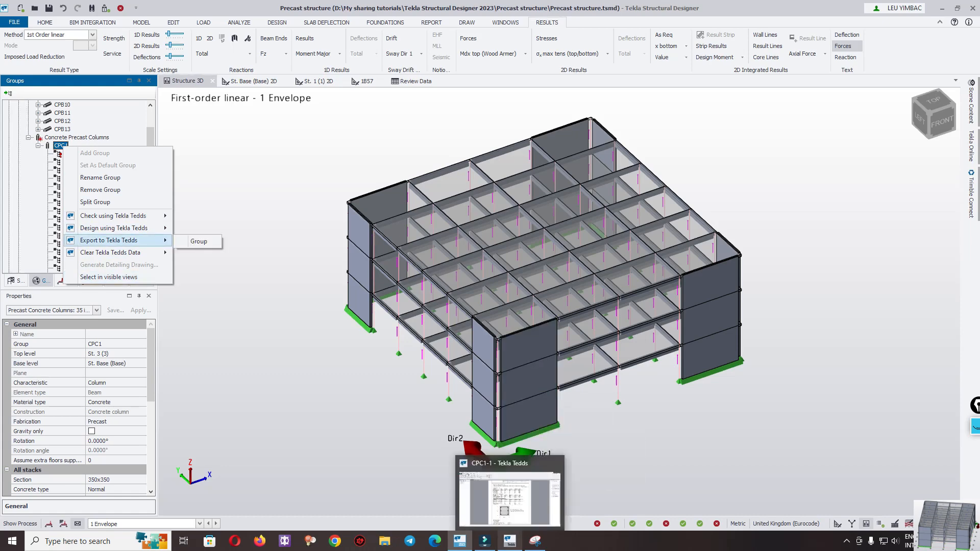
Switch to Tekla Tedds and set Splice 1's frame moments to 12.8 kNm about y and 0 kNm about z, with the result preview on
left_click(509, 541)
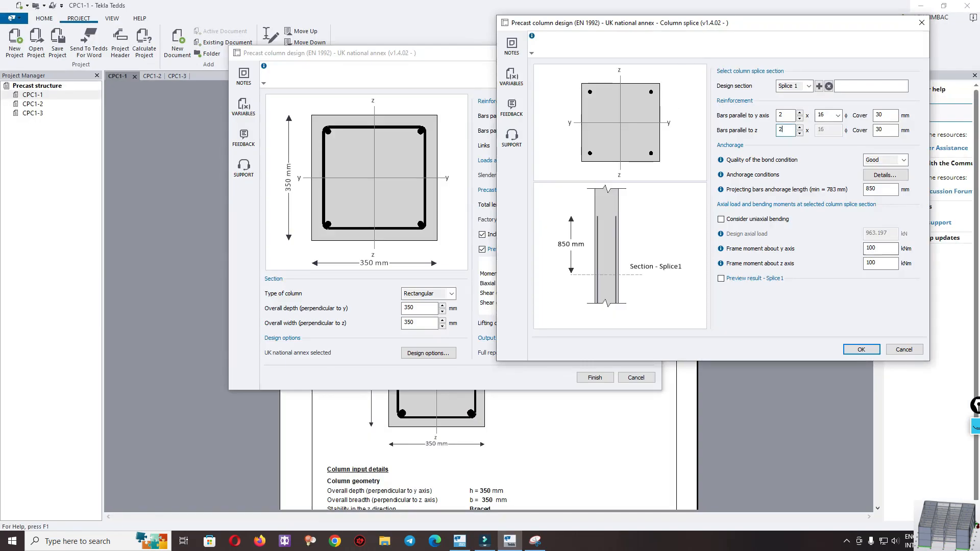
double_click(871, 248)
key("alt+Tab")
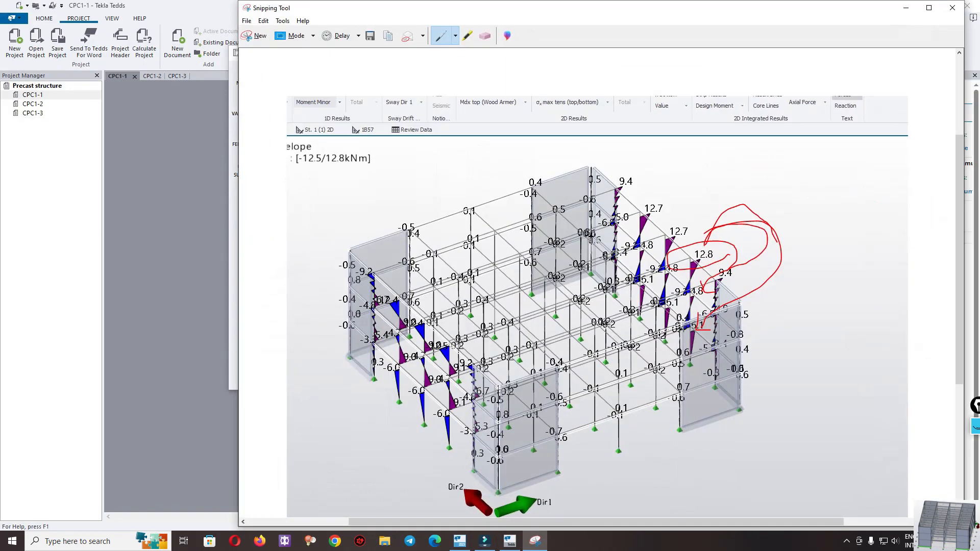
left_click(906, 7)
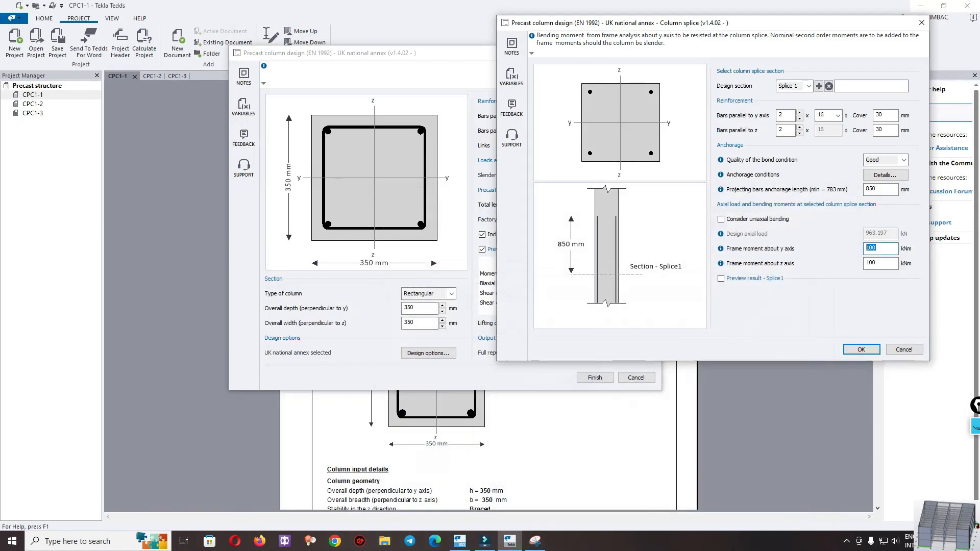
type("12.85")
key("BackSpace")
key("Tab")
type("0")
key("Tab")
key("space")
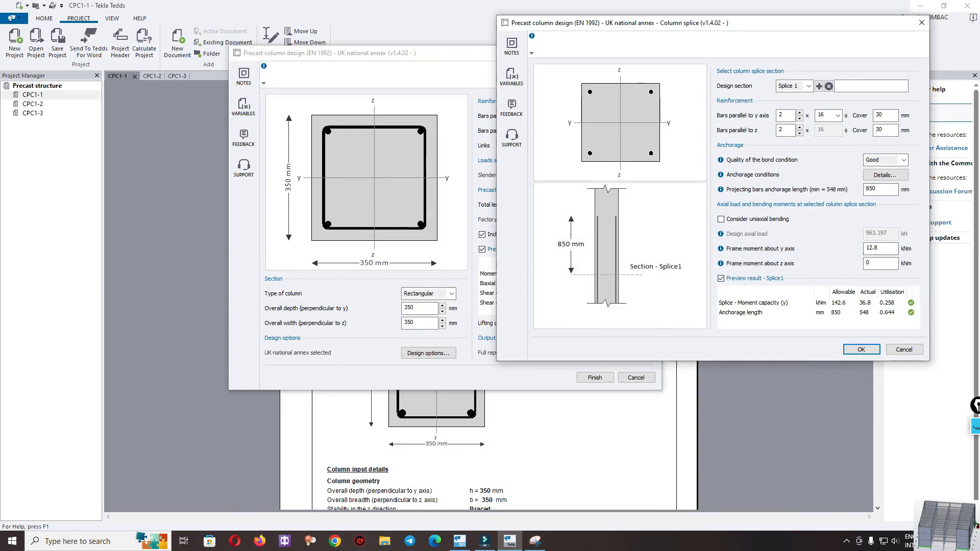
Set Splice 1's projecting bars anchorage length to 600 mm and accept the column splice details
double_click(872, 189)
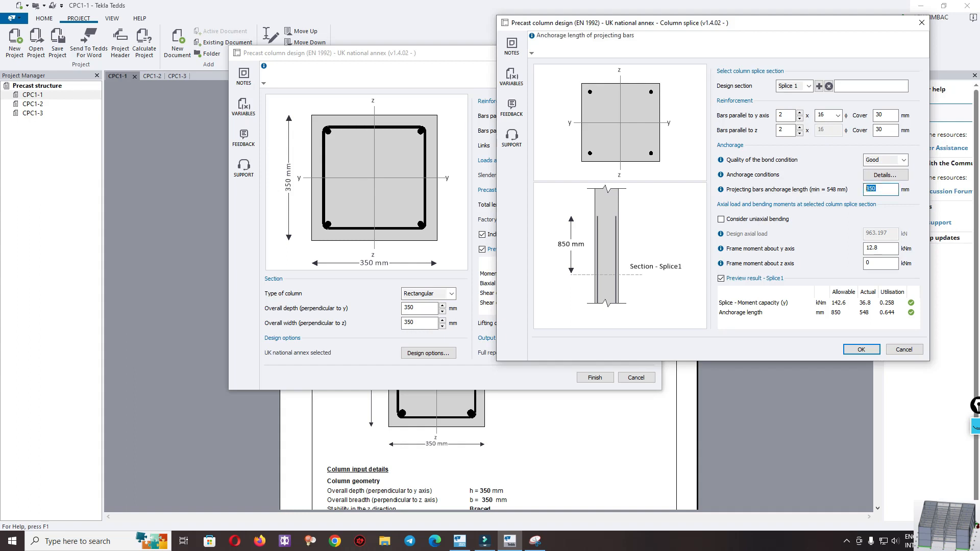
type("600")
left_click(879, 249)
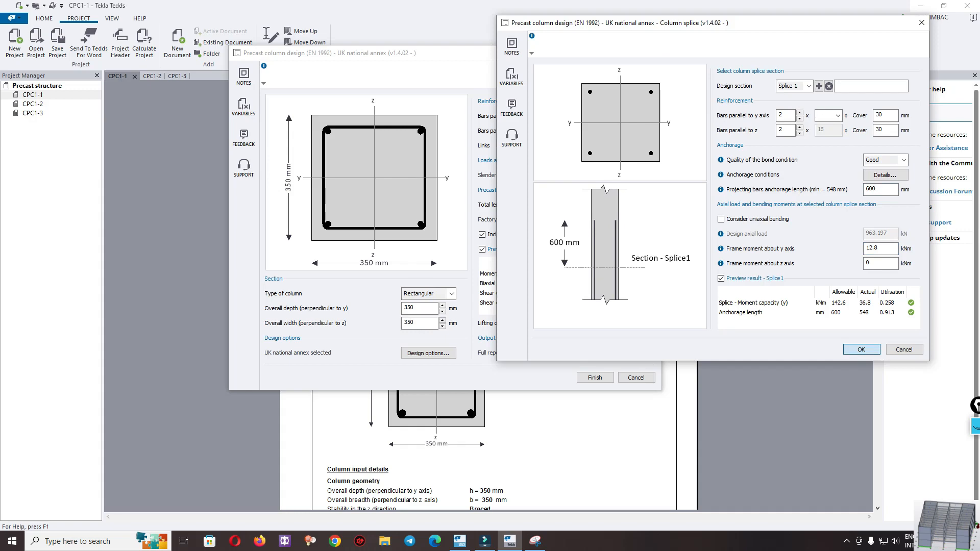
key("Return")
Review the column's design options without changing them and finish the precast column calculation
left_click(428, 353)
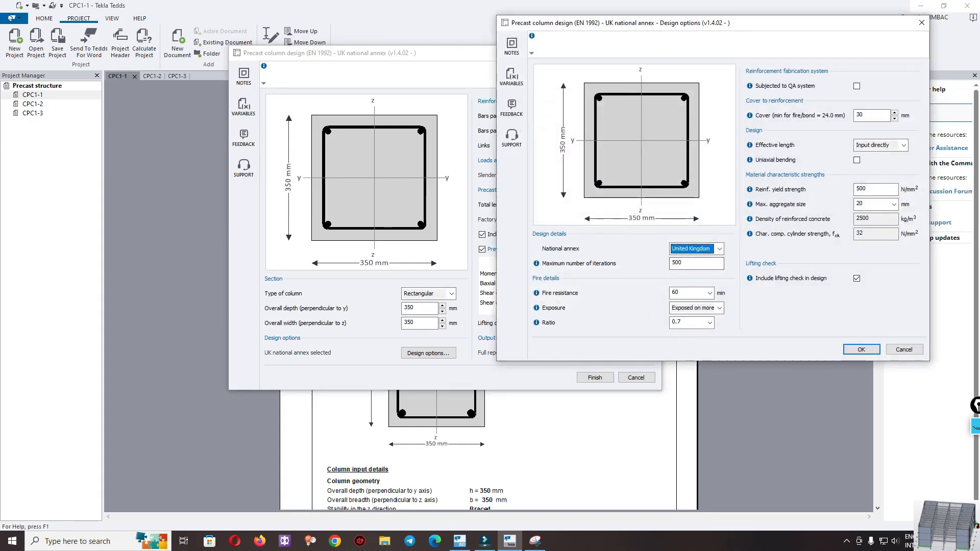
left_click(857, 346)
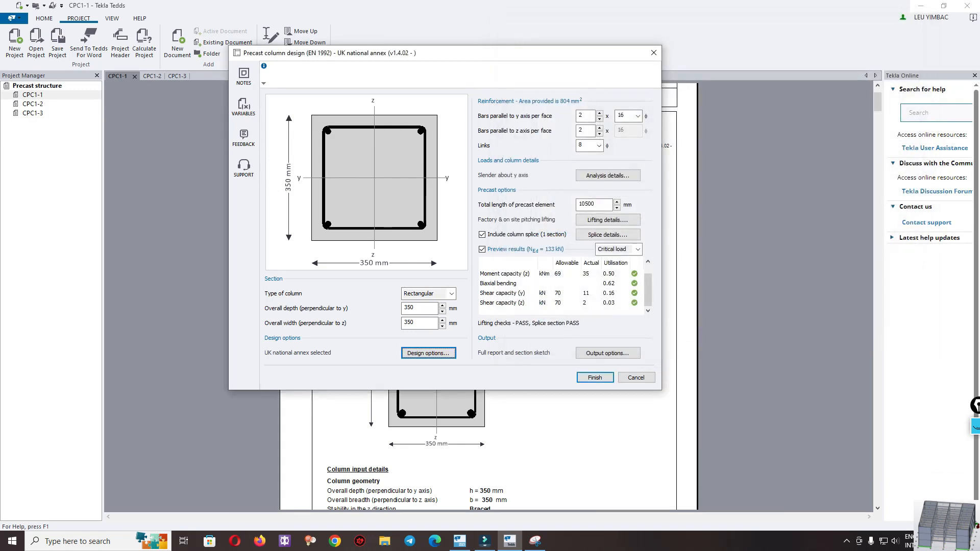
key("Return")
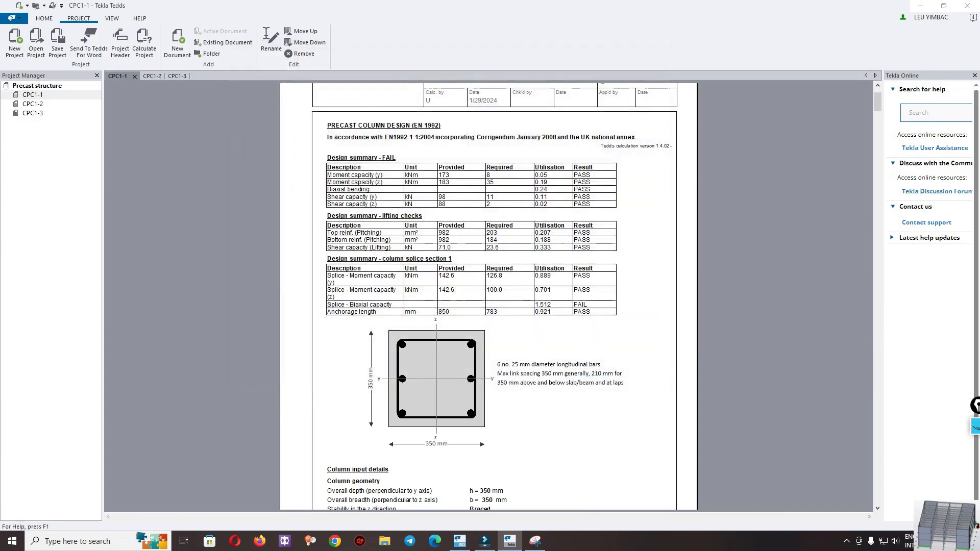
Start calculating CPC1-2 and set its reinforcement to two 16 mm bars per face parallel to both axes
scroll(488, 296, "down", 20)
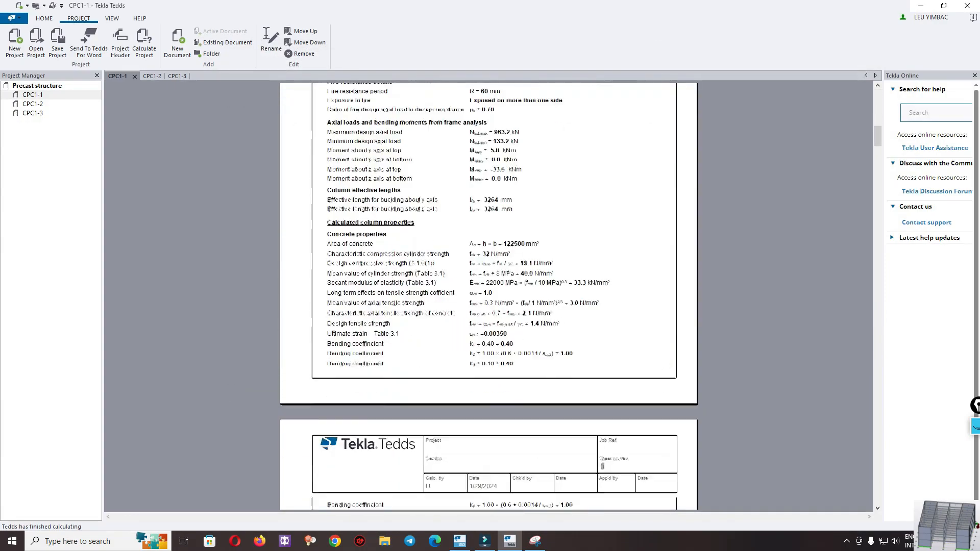
scroll(489, 296, "up", 20)
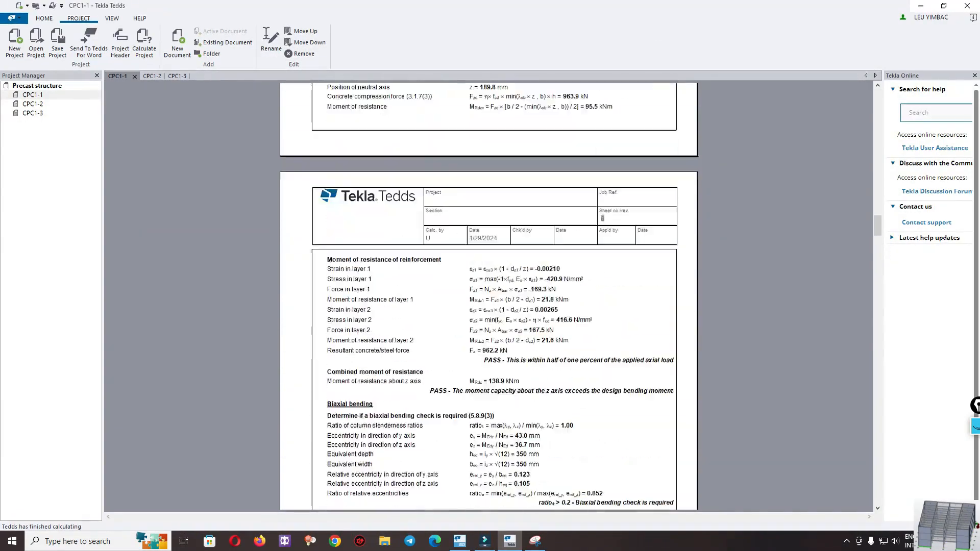
left_click(33, 104)
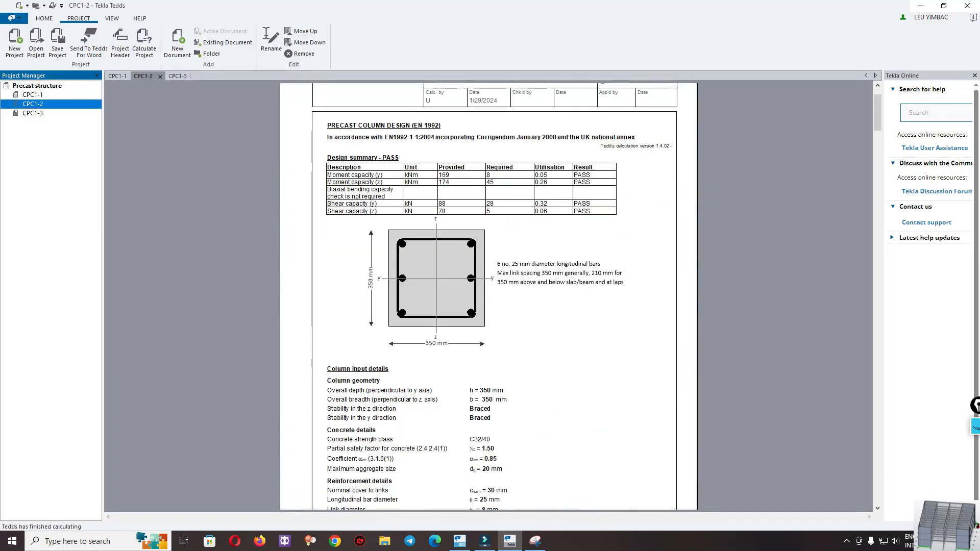
right_click(531, 235)
left_click(551, 241)
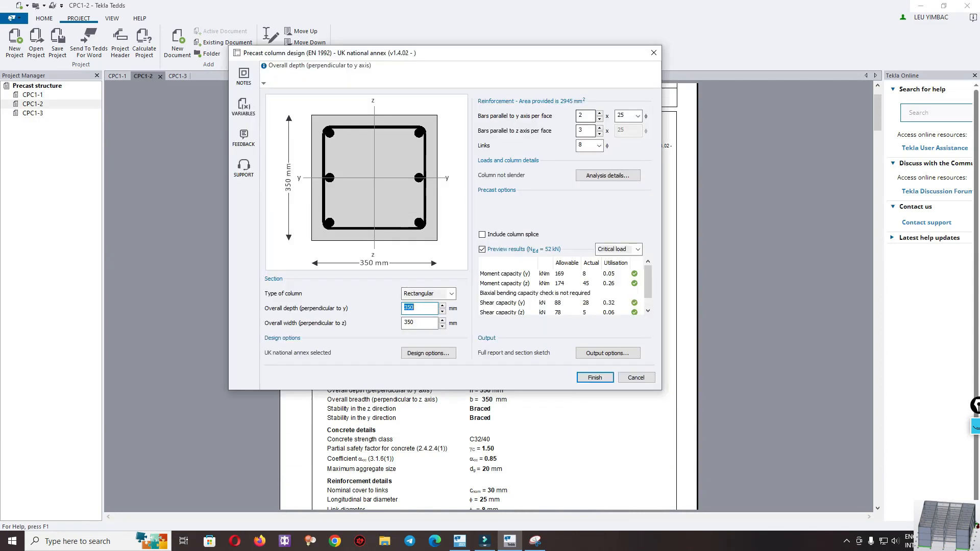
left_click(585, 131)
type("2")
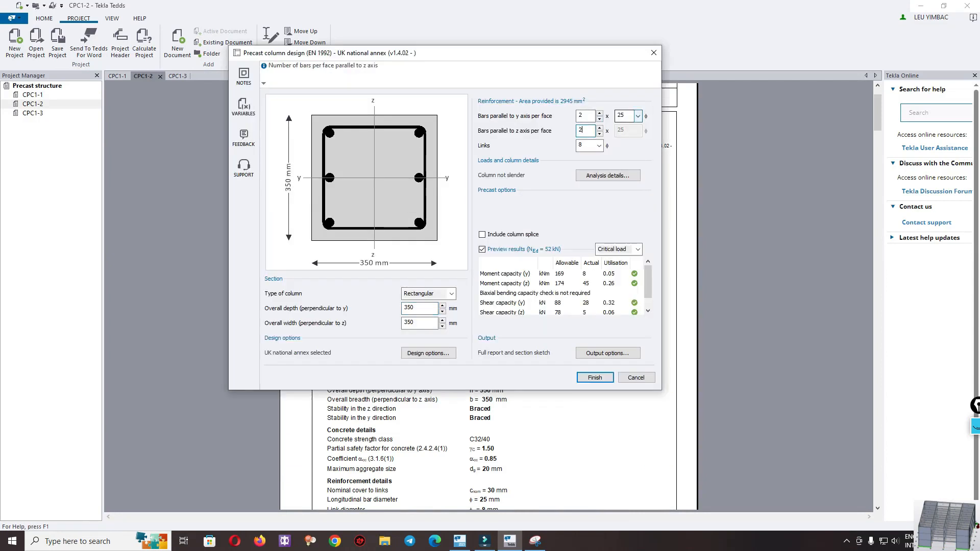
left_click(623, 116)
type("16")
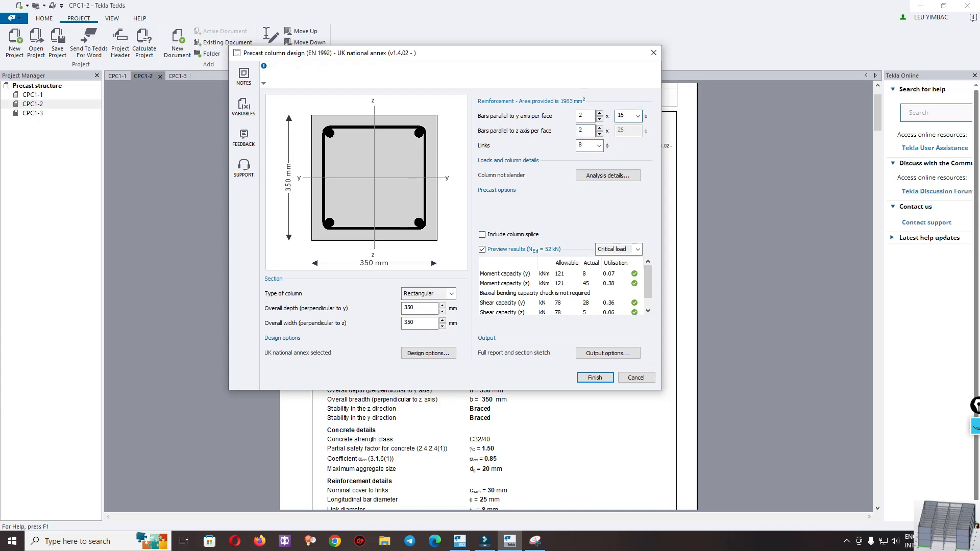
Include a column splice in CPC1-2 with frame moments of 12.8 kNm about y and 0 kNm about z, and preview its result
left_click(482, 234)
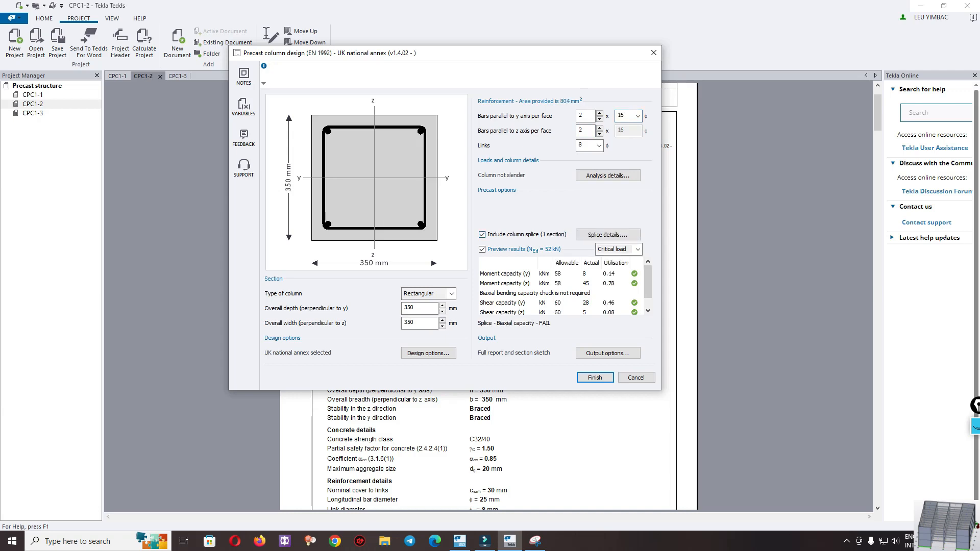
left_click(607, 234)
double_click(613, 278)
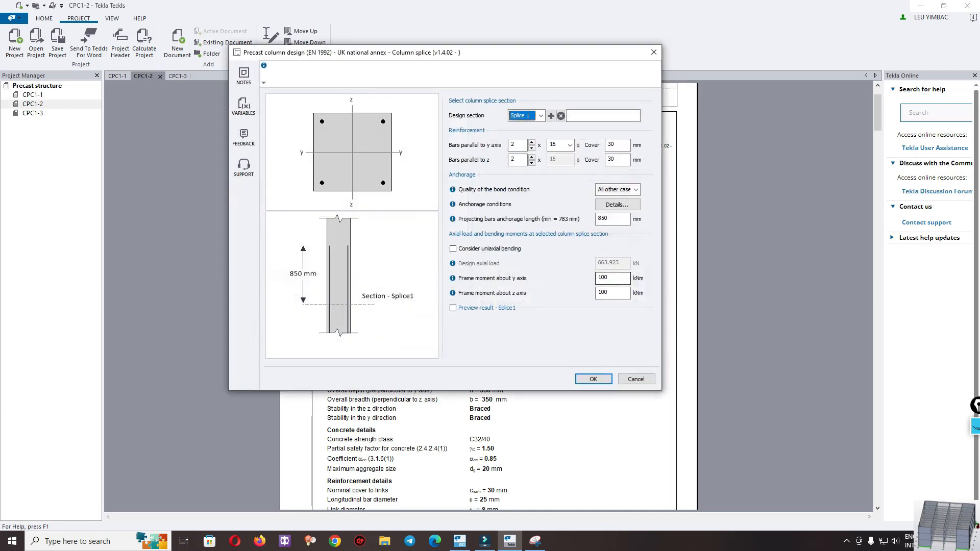
type("12.8")
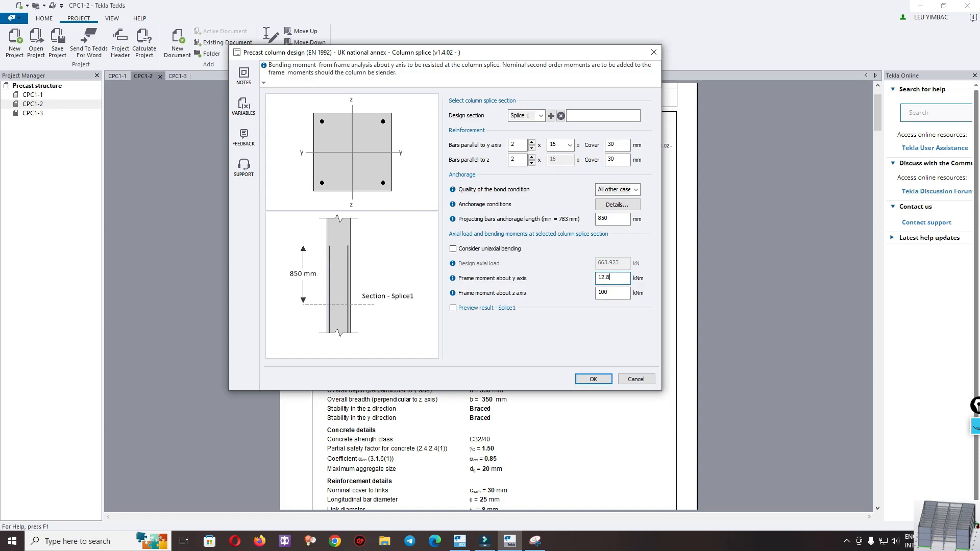
key("Tab")
type("0")
key("Tab")
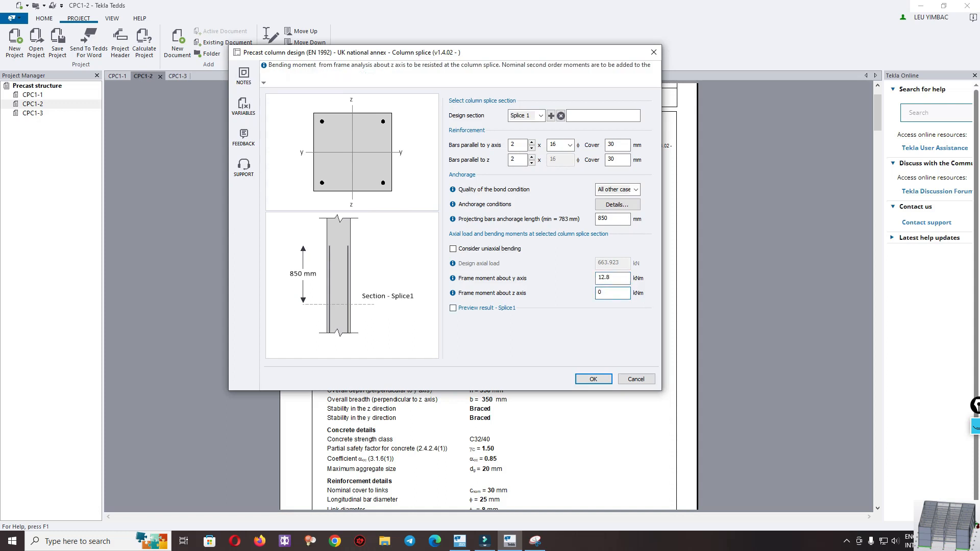
key("space")
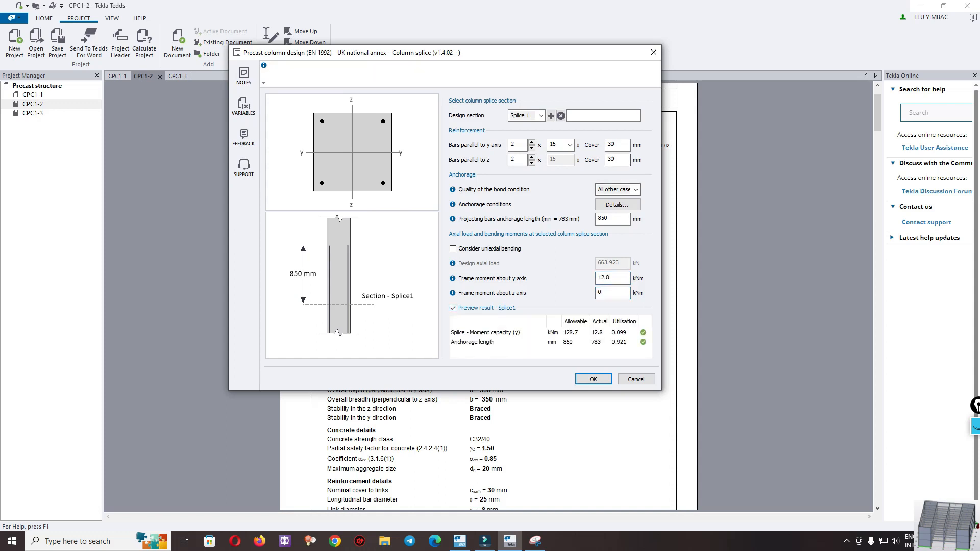
Try the Good bond condition for Splice 1 and return it to All other cases
left_click(635, 190)
left_click(616, 201)
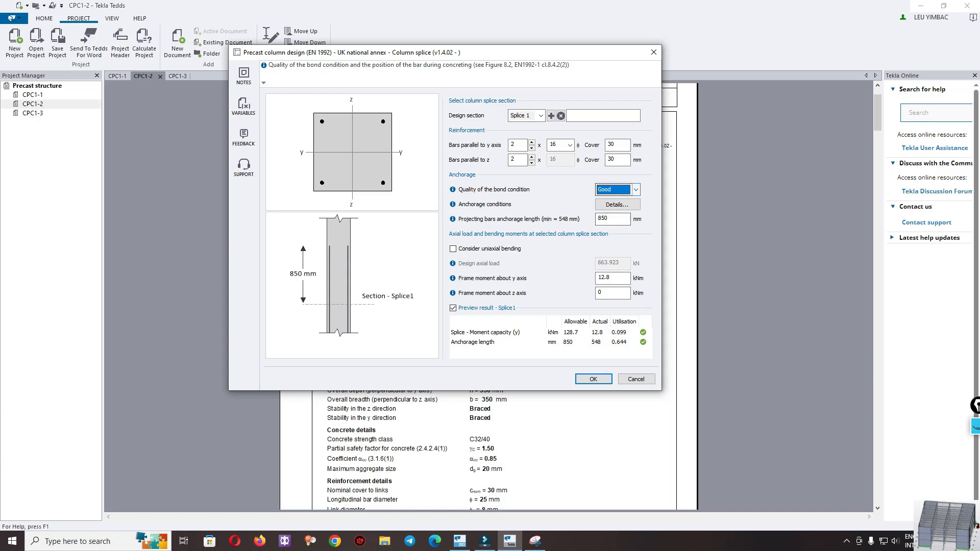
left_click(635, 189)
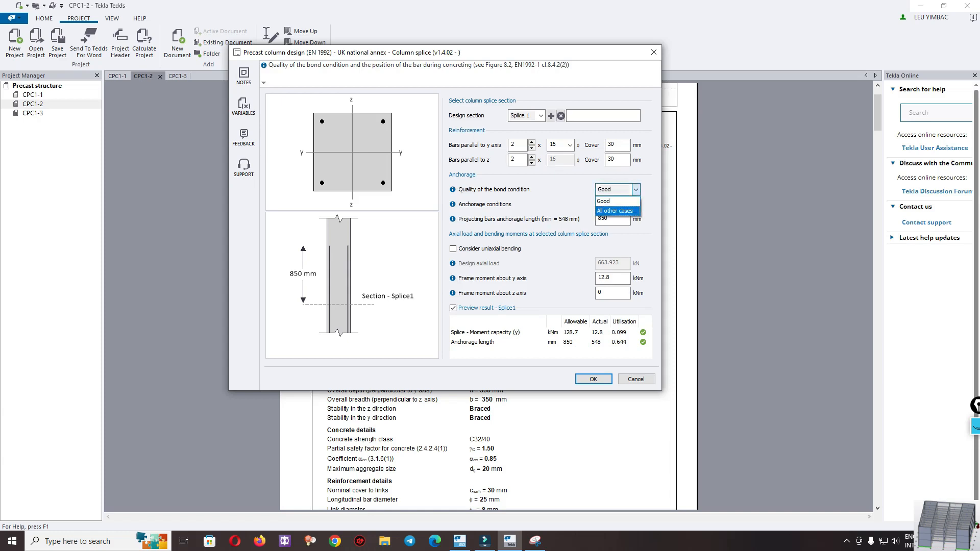
key("Return")
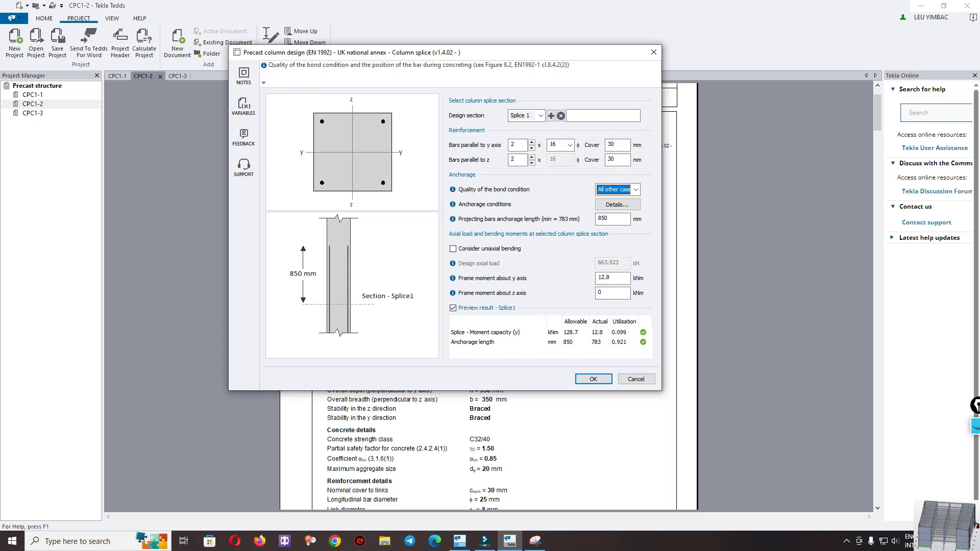
Set Splice 1's projecting bars anchorage length to 600 mm with a Good bond condition and finish the CPC1-2 calculation
key("Tab")
key("Tab")
type("60")
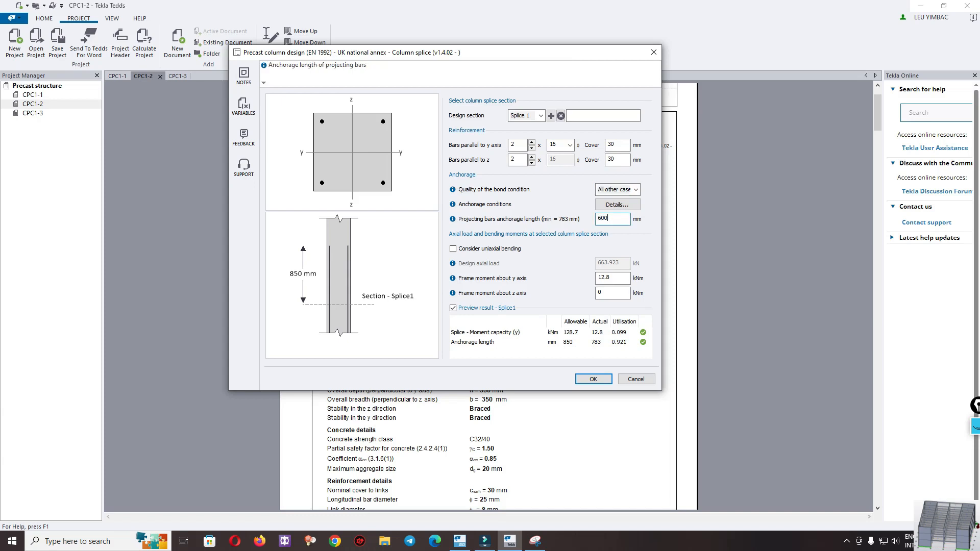
left_click(618, 159)
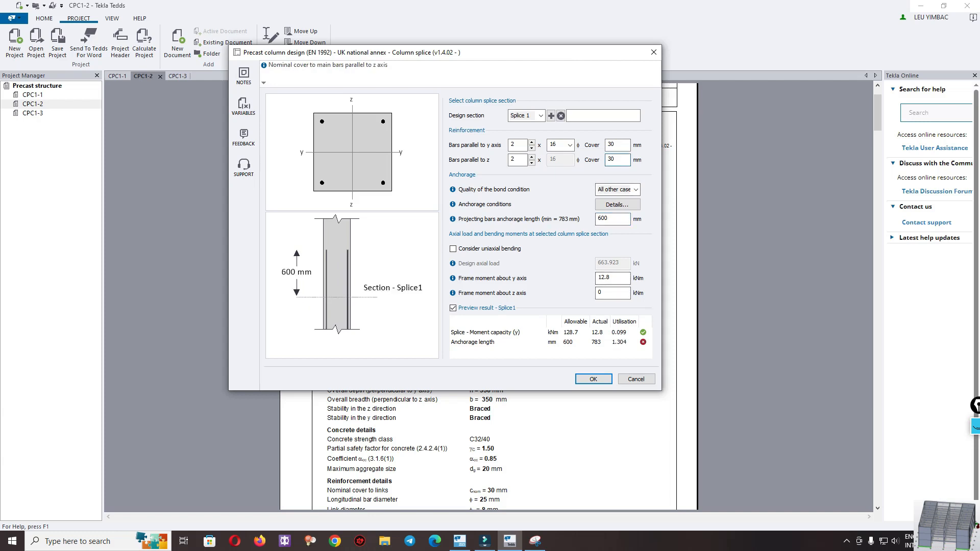
left_click(635, 189)
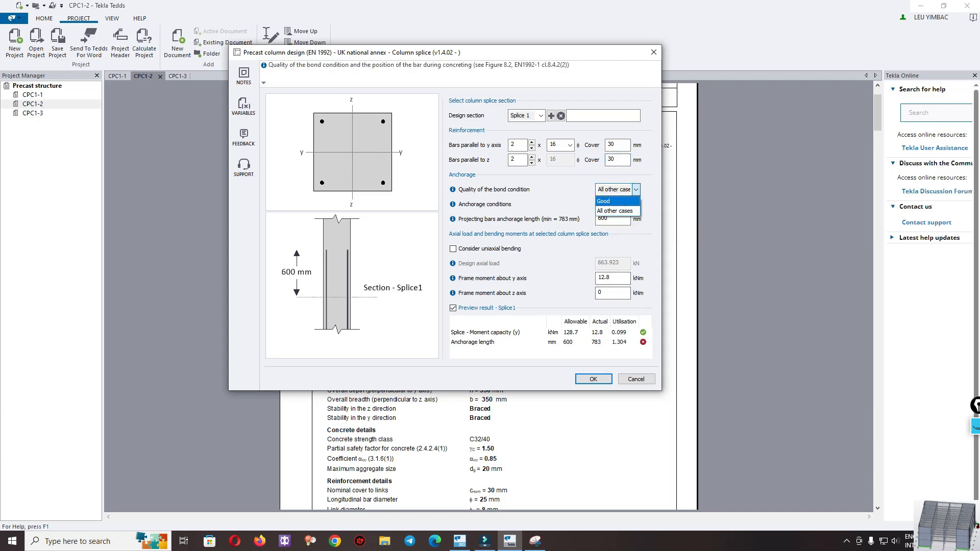
left_click(617, 201)
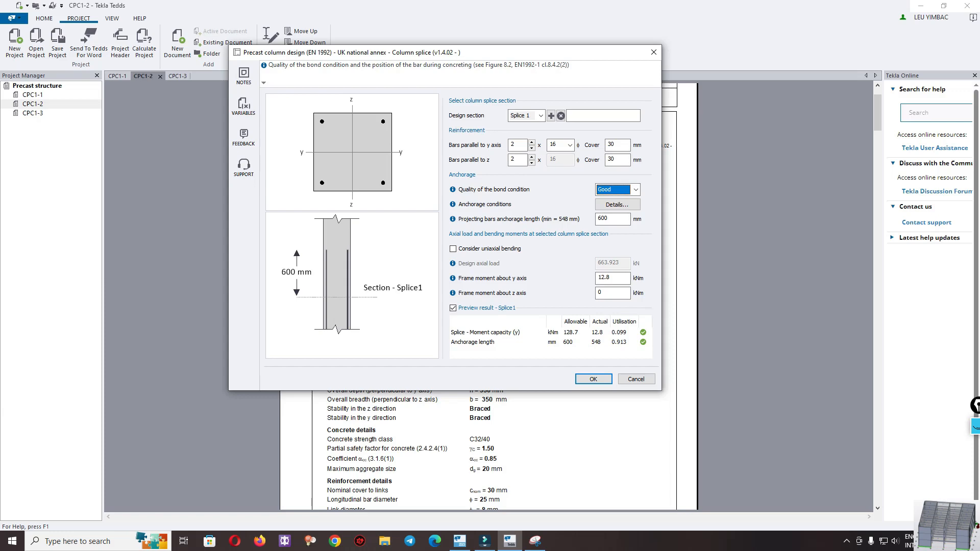
left_click(593, 379)
left_click(594, 378)
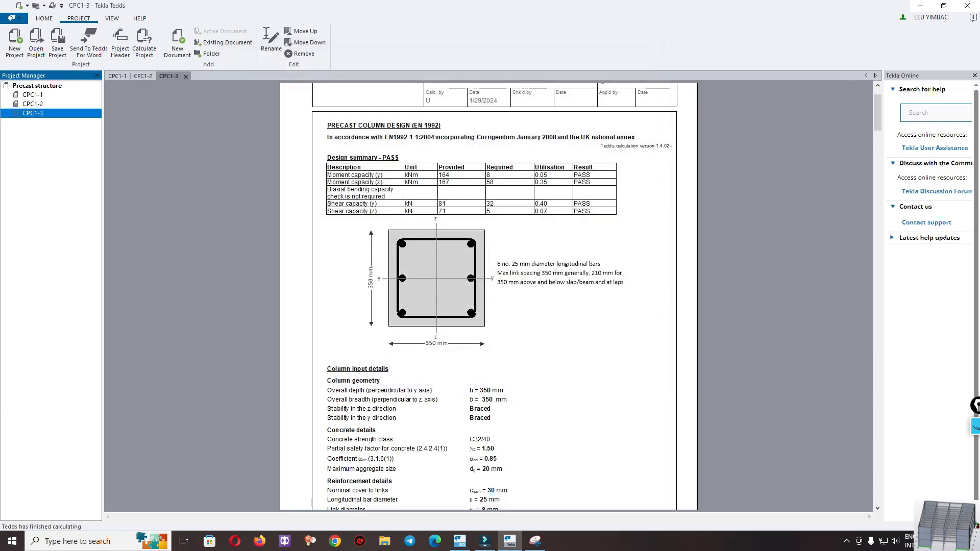
Start calculating CPC1-3, set two 16 mm bars per face parallel to both axes and include a column splice
right_click(496, 164)
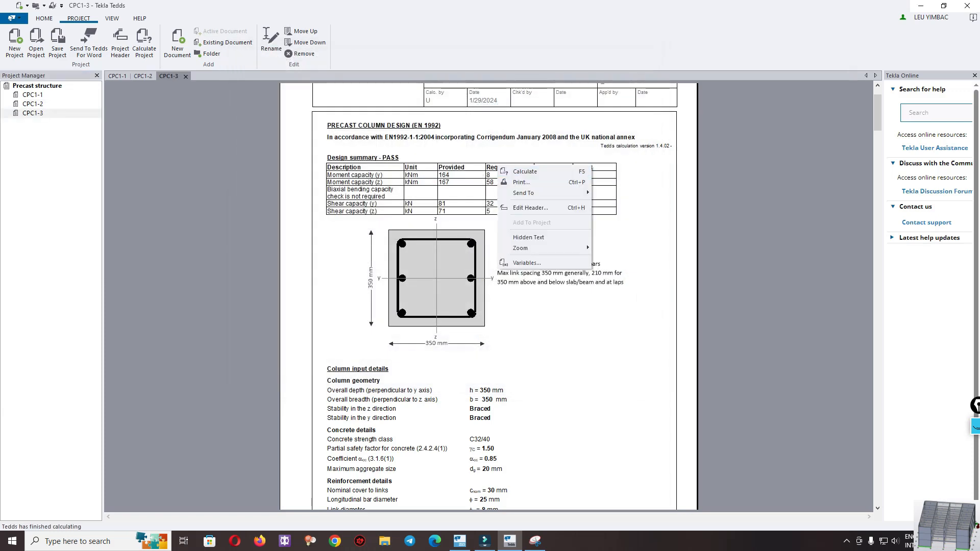
left_click(515, 172)
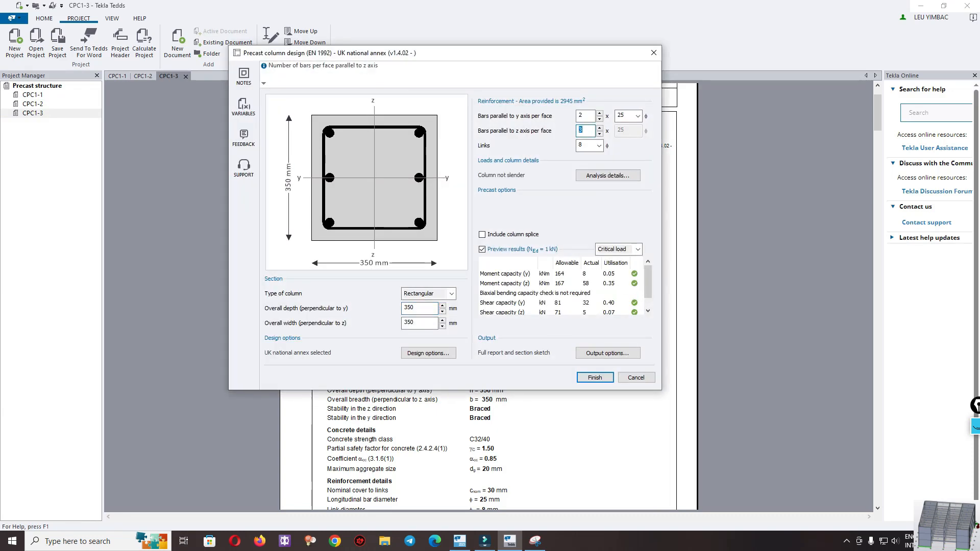
type("2")
left_click(627, 115)
type("1")
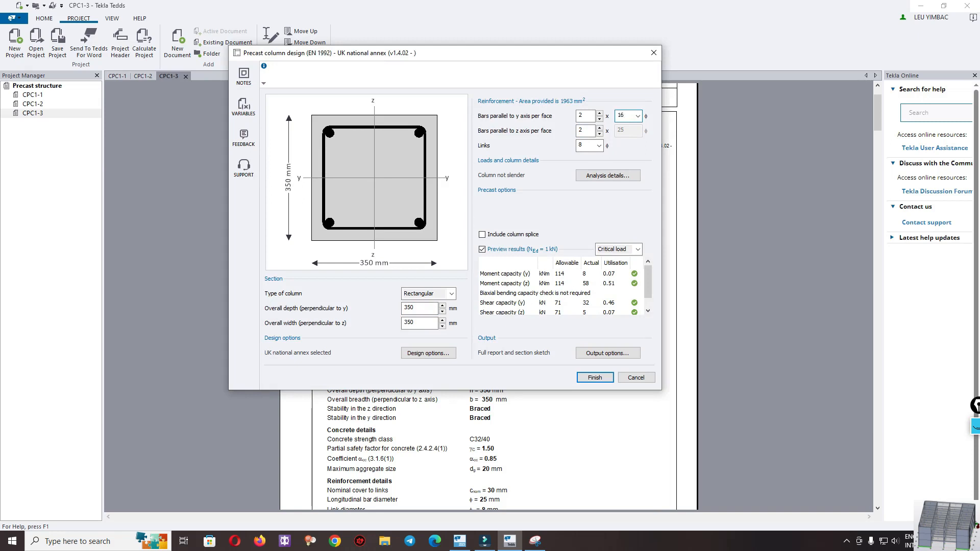
type("6")
key("BackSpace")
key("BackSpace")
left_click(482, 234)
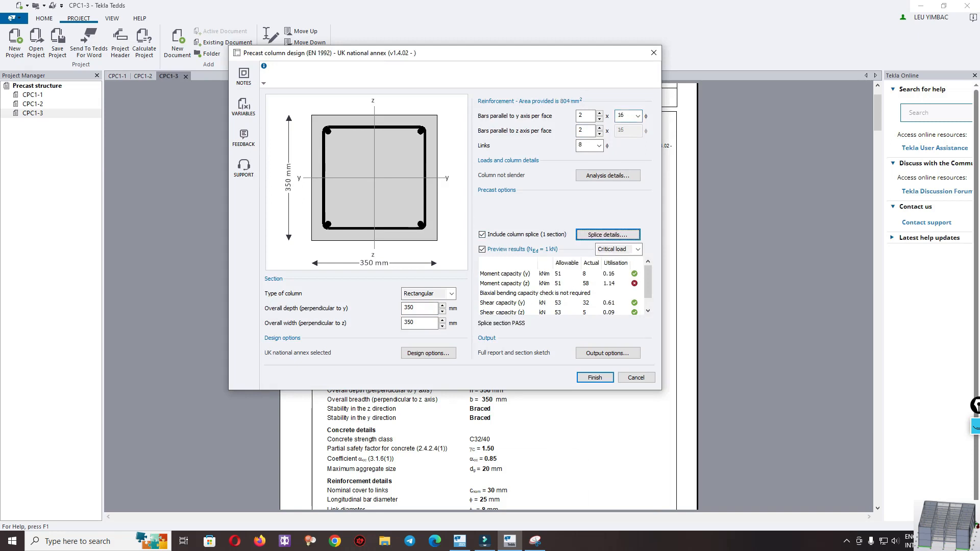
Switch to Snipping Tool and mark up the column moments on the captured minor-axis moment diagram with freehand sketches
left_click(535, 541)
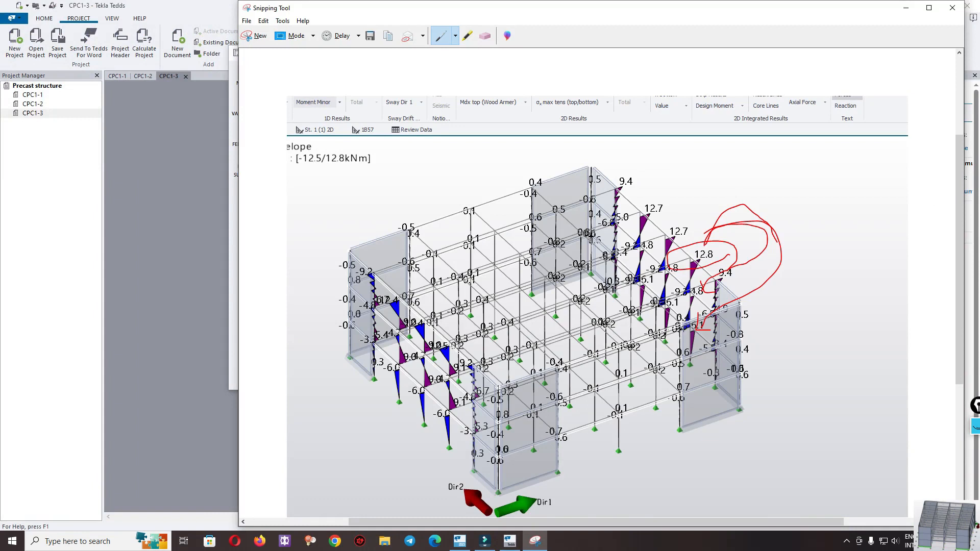
mouse_move(425, 432)
left_mouse_down()
mouse_move(416, 389)
mouse_move(416, 433)
mouse_move(390, 440)
left_mouse_up()
left_click_drag(708, 316, 698, 329)
mouse_move(714, 169)
left_mouse_down()
mouse_move(715, 186)
mouse_move(731, 186)
left_mouse_up()
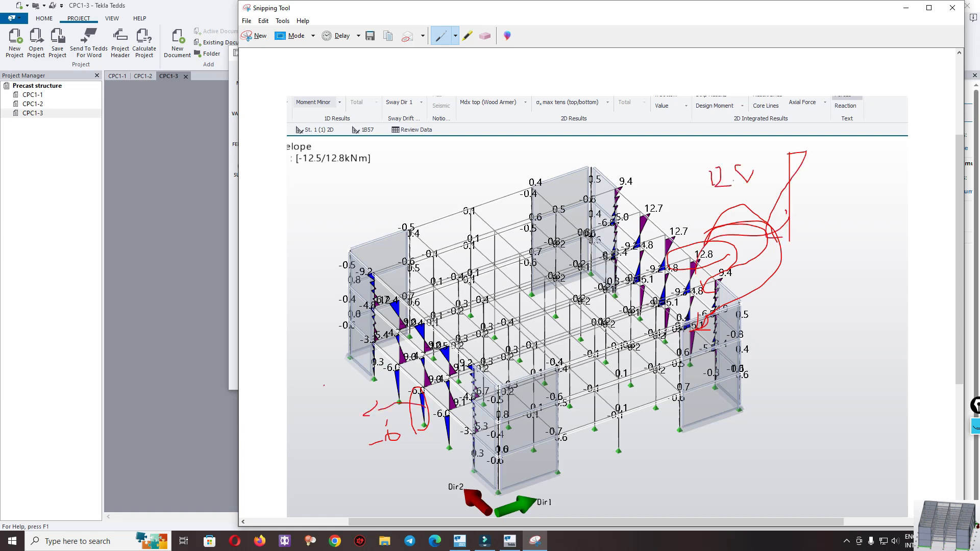
mouse_move(325, 386)
left_mouse_down()
mouse_move(335, 441)
mouse_move(364, 445)
left_mouse_up()
mouse_move(817, 182)
left_mouse_down()
mouse_move(815, 194)
mouse_move(826, 196)
left_mouse_up()
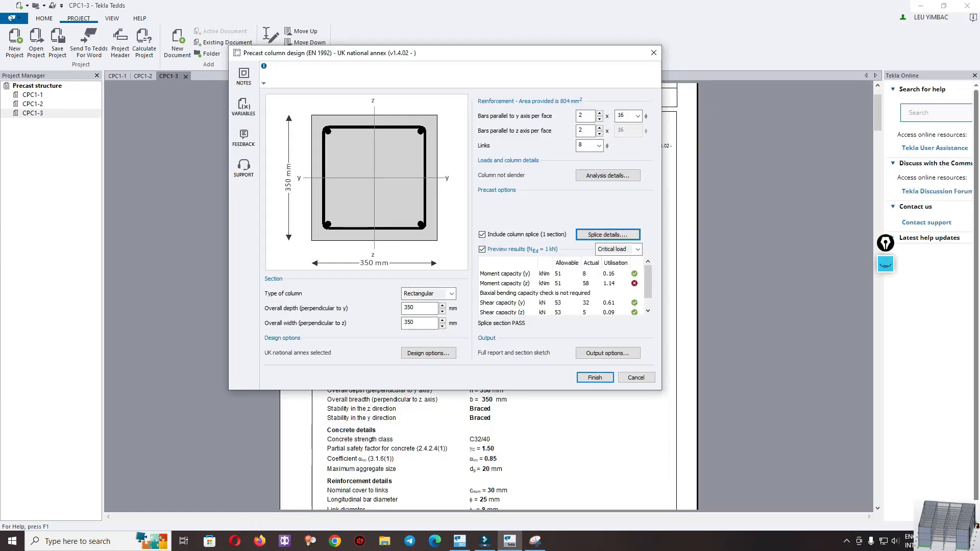
In Tekla Tedds, set CPC1-3's bars parallel to the y axis to 3 per face and finish the calculation
left_click(600, 114)
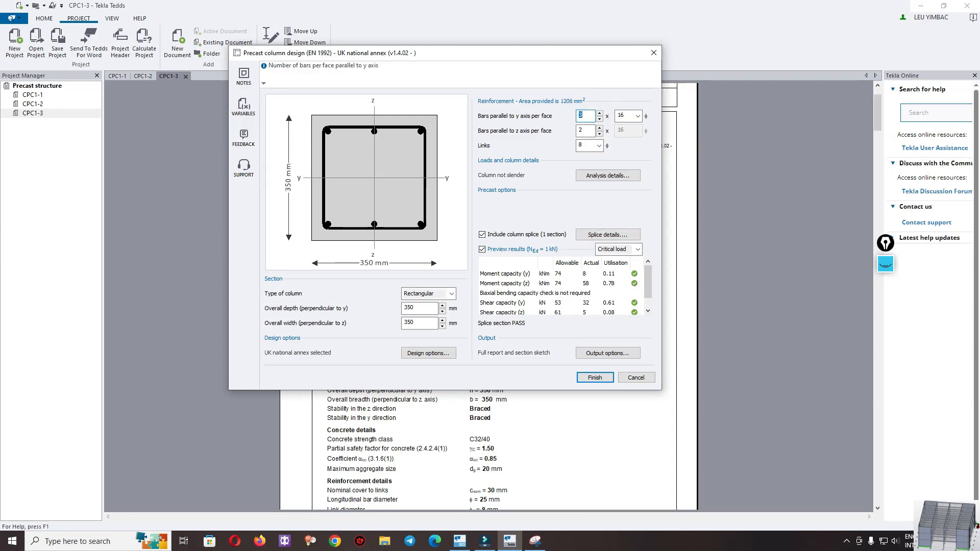
left_click(594, 377)
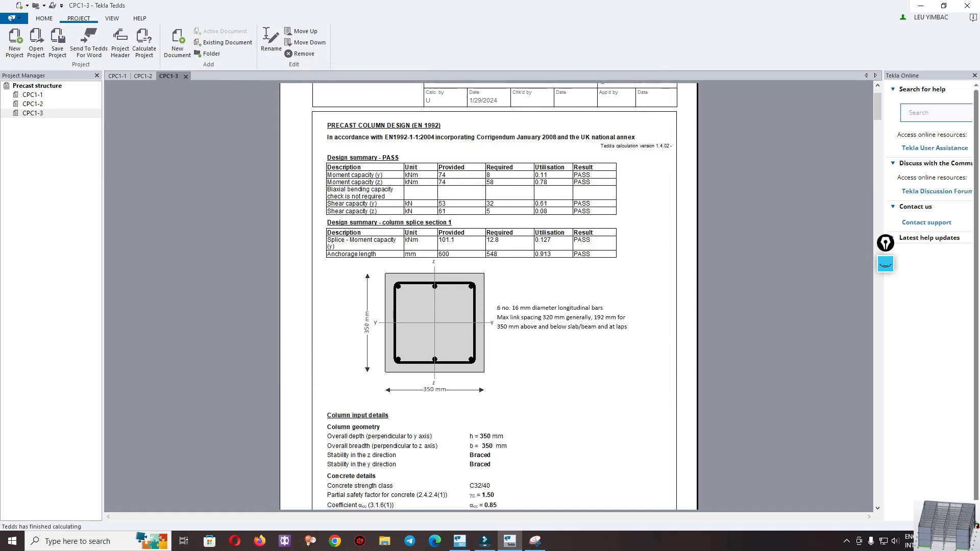
Open the Microsoft Print to PDF properties for the CPC1-3 report and go through its orientation and advanced paper size options
right_click(481, 117)
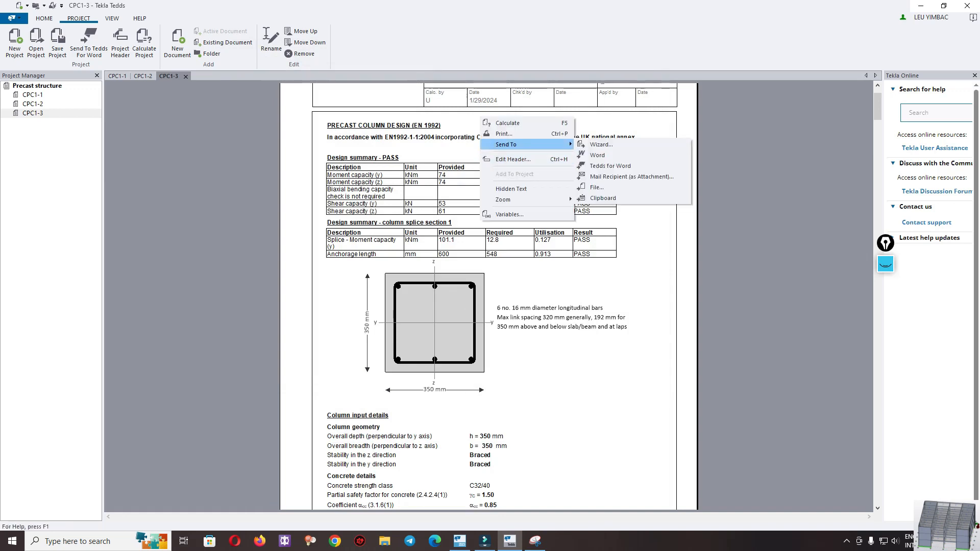
left_click(506, 136)
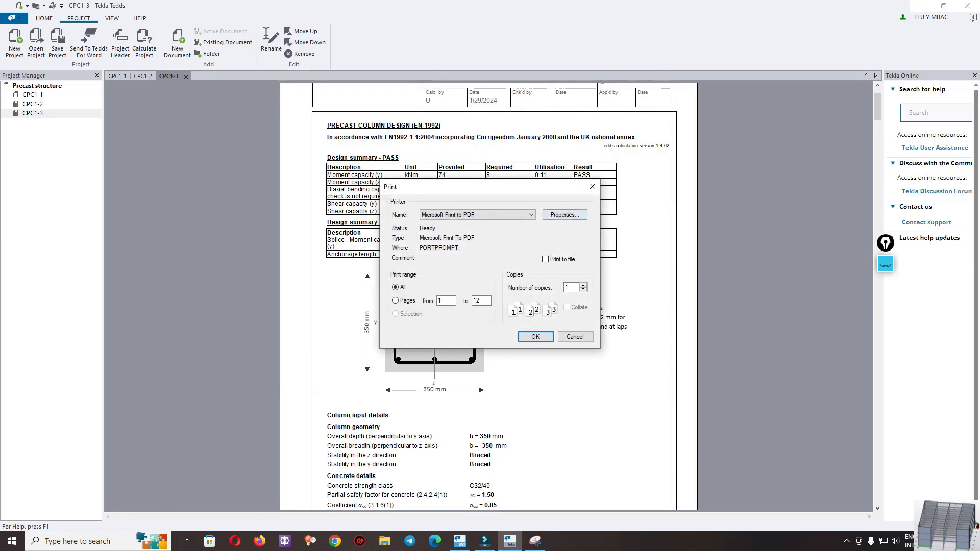
left_click(564, 215)
left_click(496, 240)
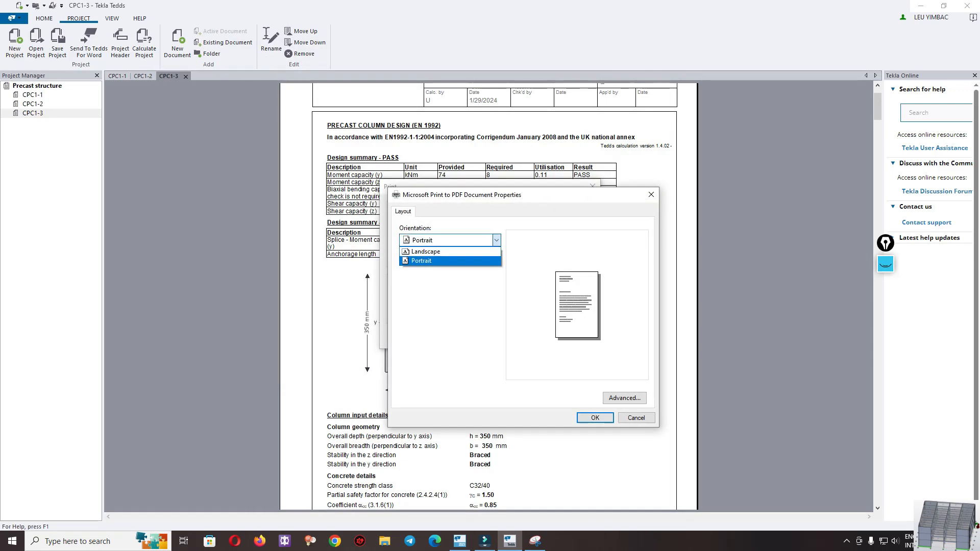
left_click(423, 249)
left_click(624, 397)
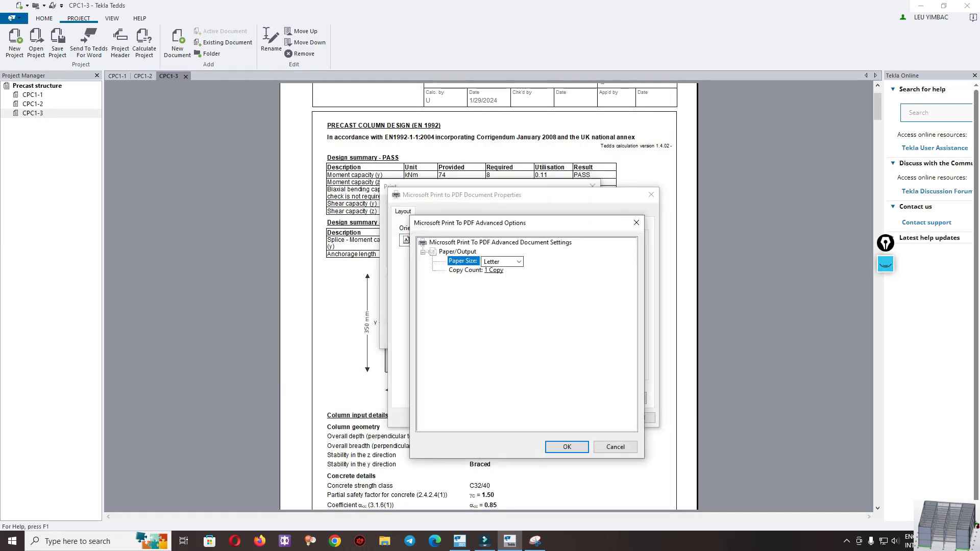
left_click(519, 262)
left_click(501, 273)
left_click(567, 447)
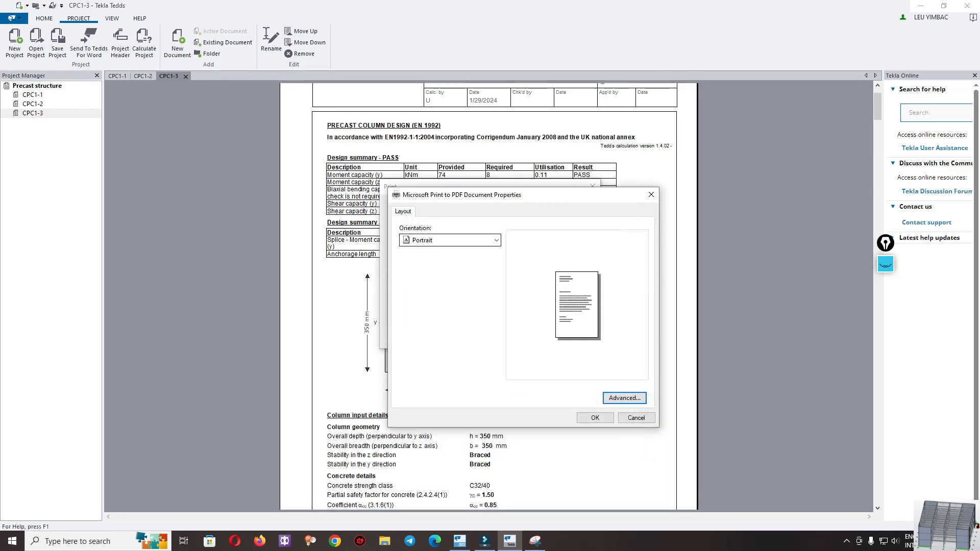
Try the Landscape page orientation for the PDF printout and accept the document properties
left_click(496, 240)
left_click(434, 261)
left_click(496, 240)
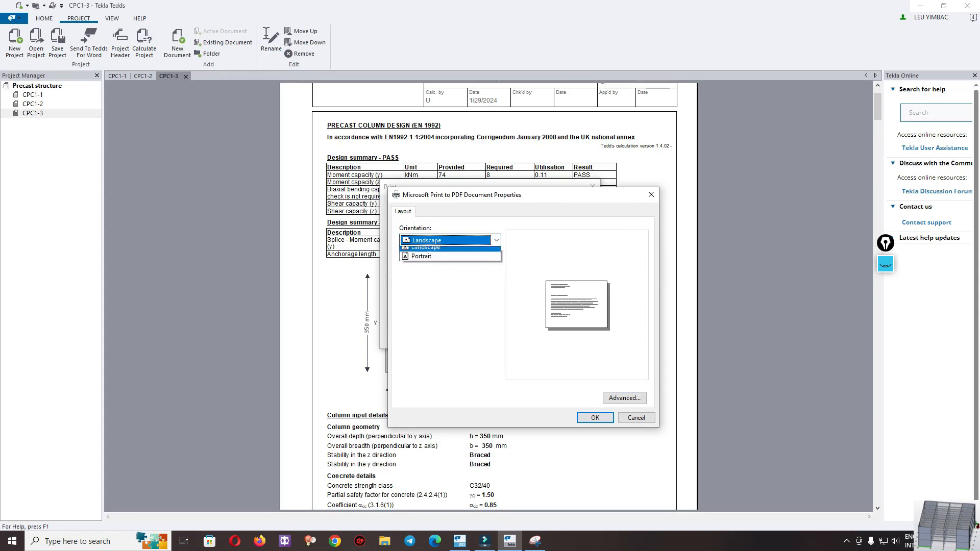
left_click(434, 251)
left_click(594, 418)
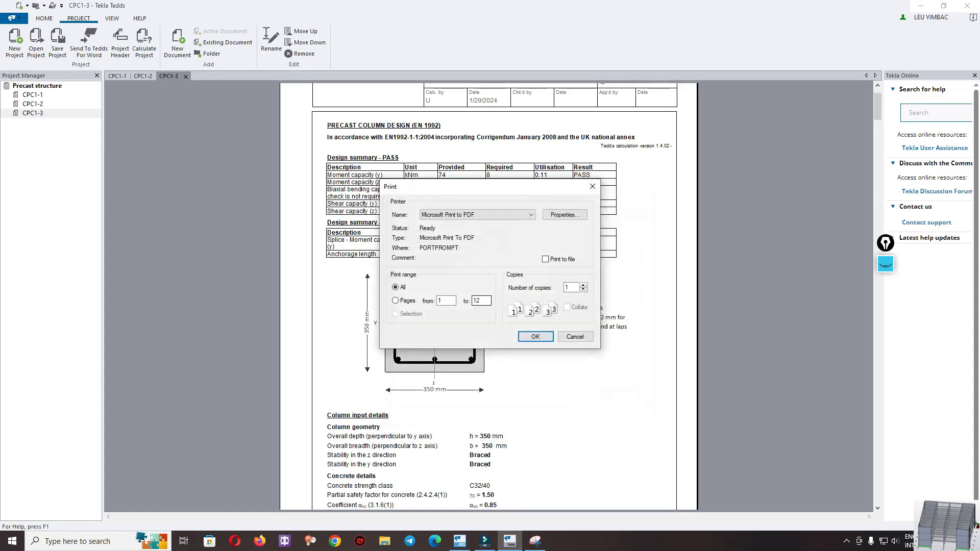
Cancel the printout and close Tekla Tedds, saving CPC1-1.ted, CPC1-2.ted and CPC1-3.ted over the existing files
left_click(592, 186)
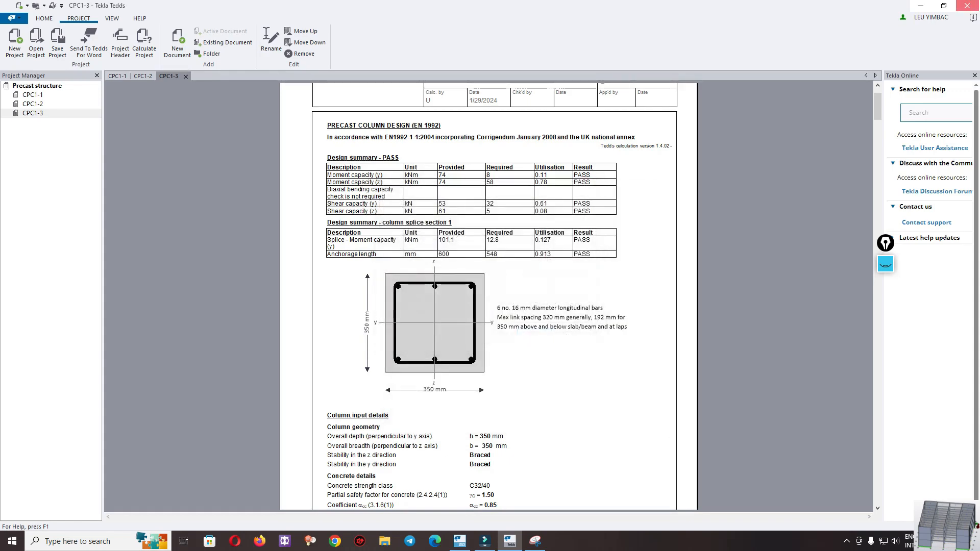
left_click(967, 5)
key("Return")
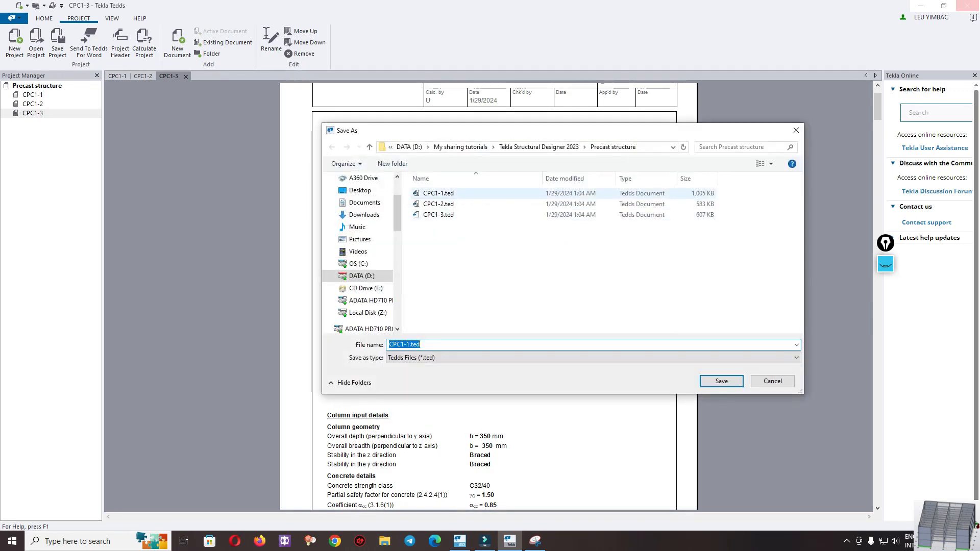
key("Return")
key("y")
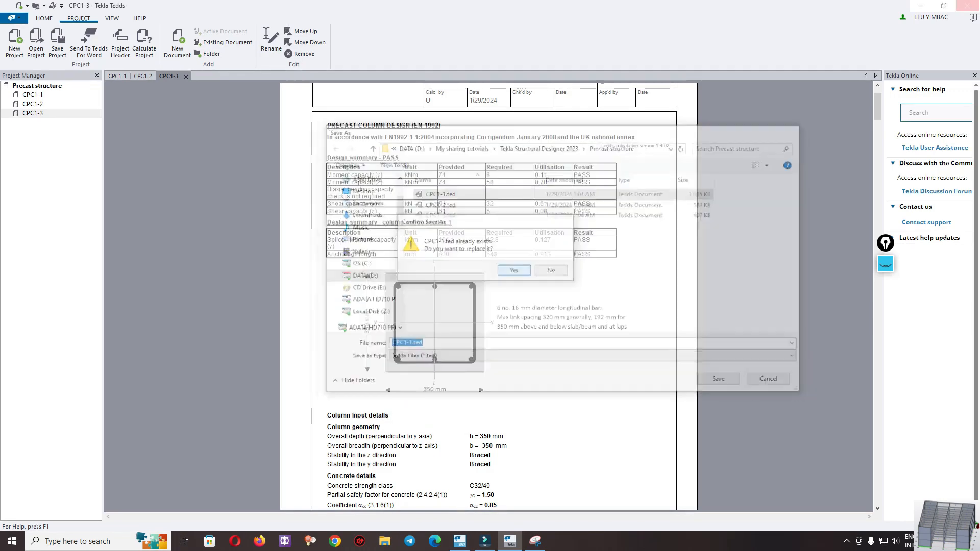
key("Return")
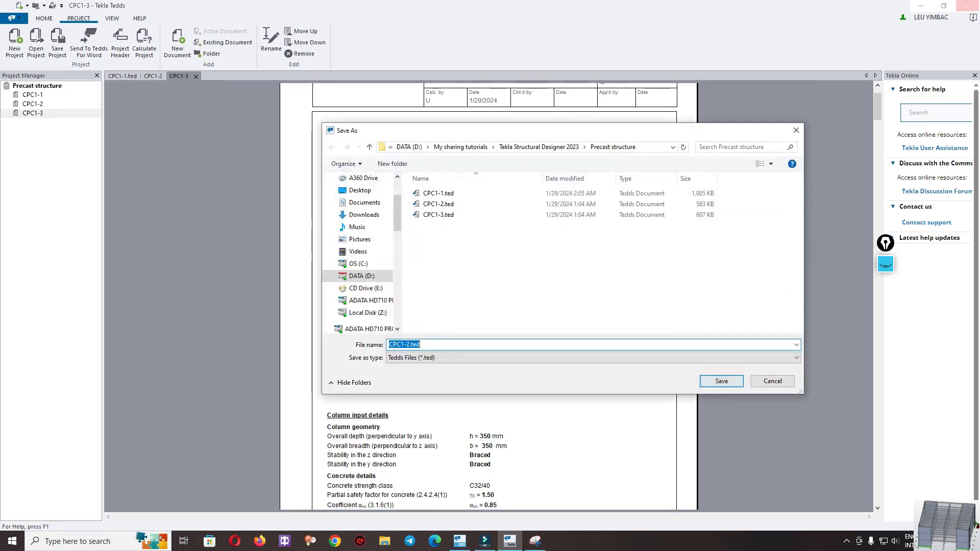
key("Return")
key("y")
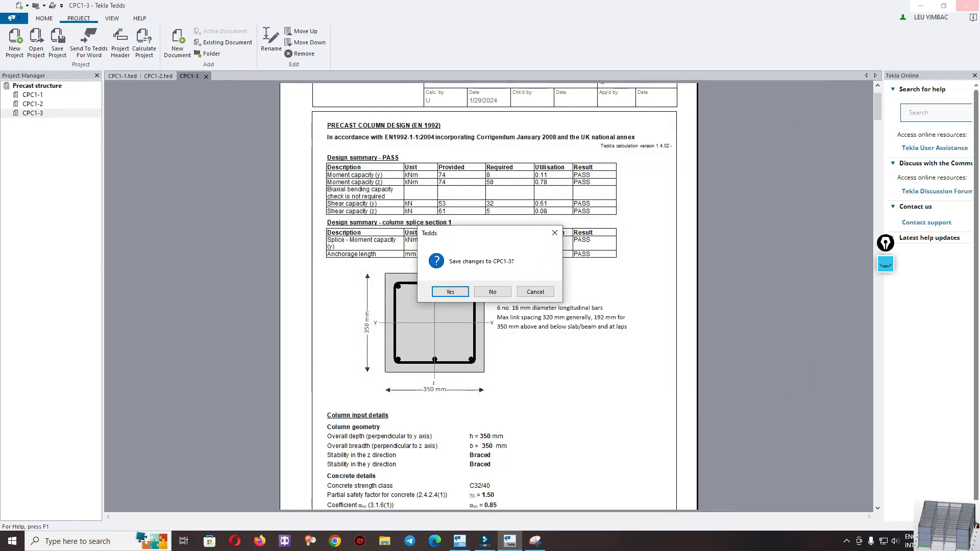
key("Return")
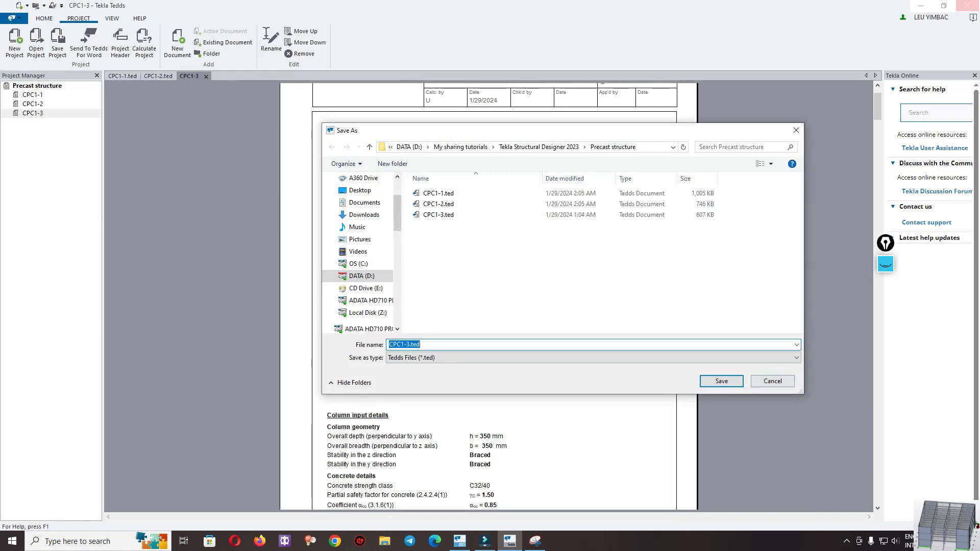
key("Return")
key("y")
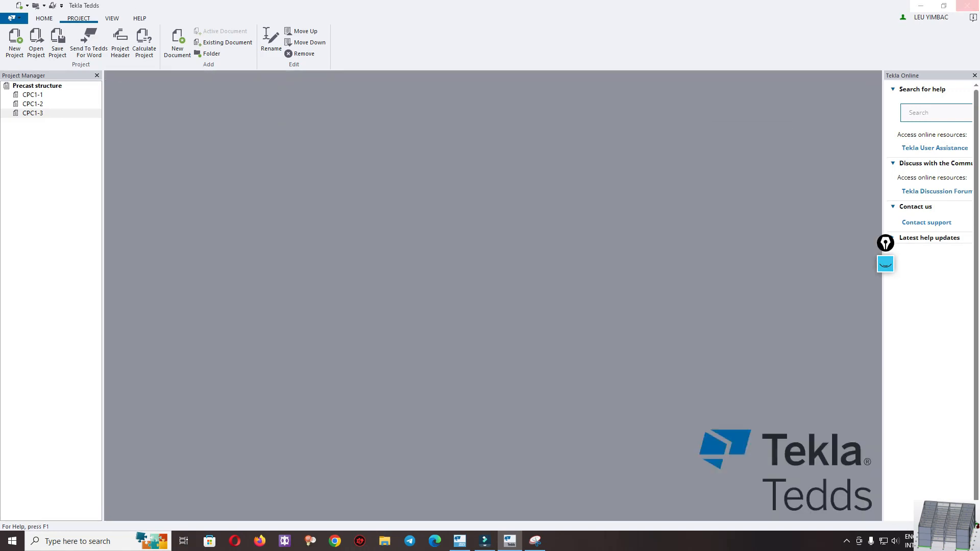
Save the Tedds project as Precast structure.tep, replacing the existing file
key("Return")
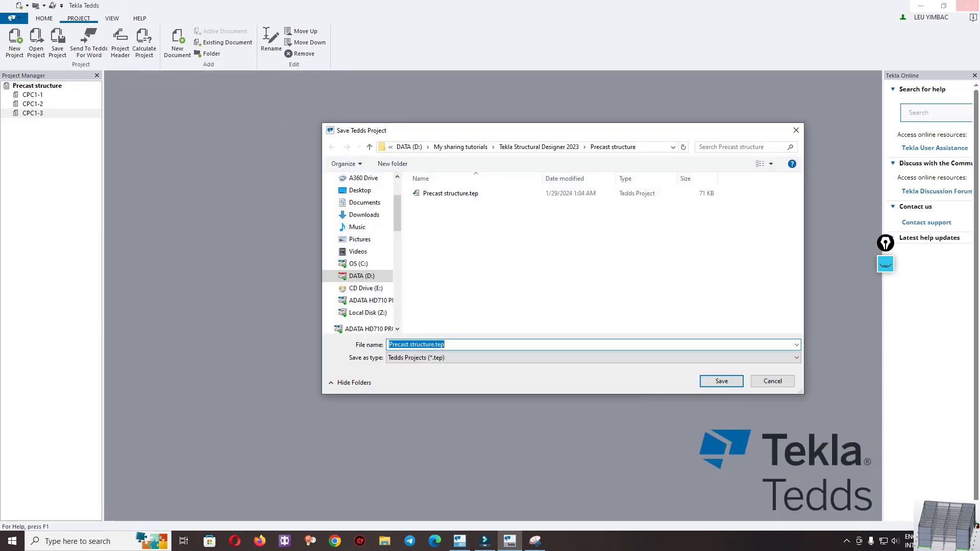
key("Return")
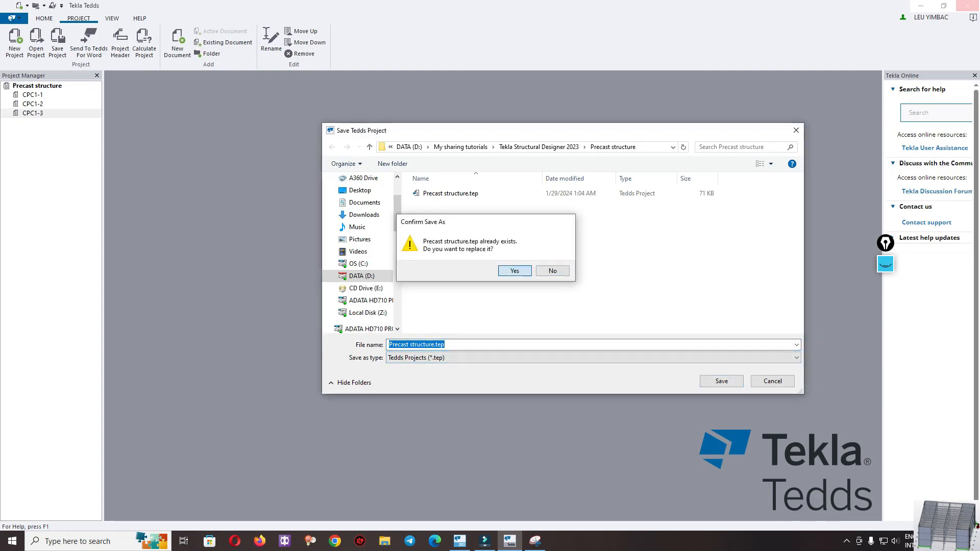
key("y")
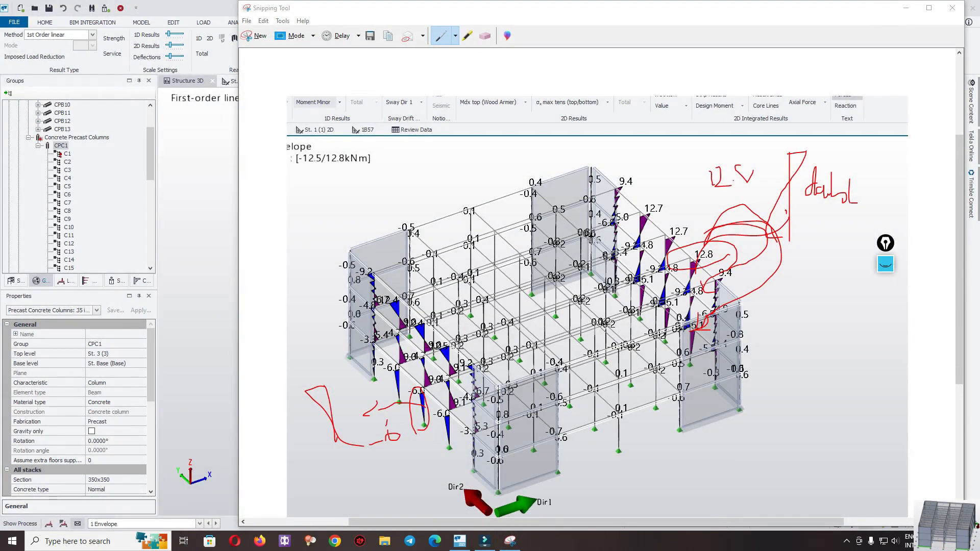
Minimise Snipping Tool and show the design utilization ratios in Tekla Structural Designer's Structure 3D view
left_click(905, 8)
key("Escape")
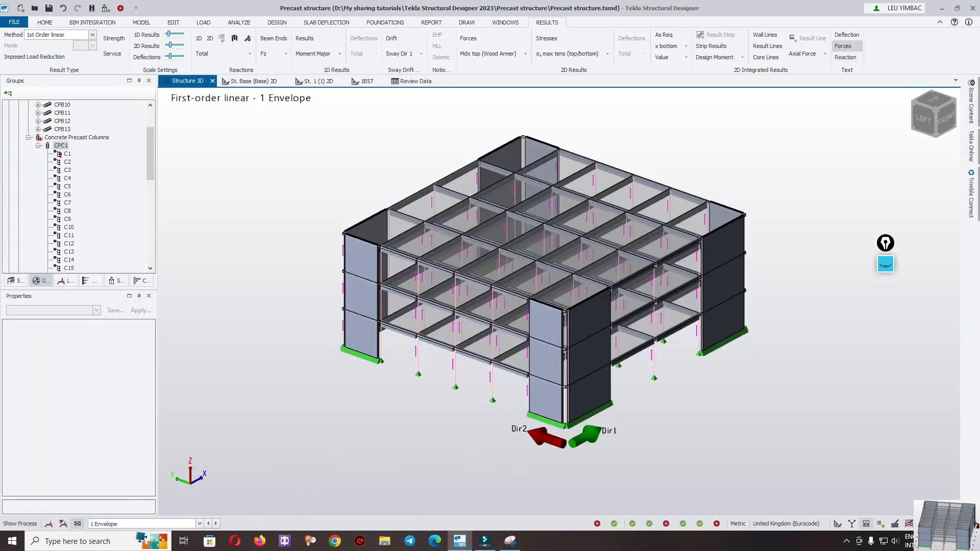
scroll(408, 332, "up", 3)
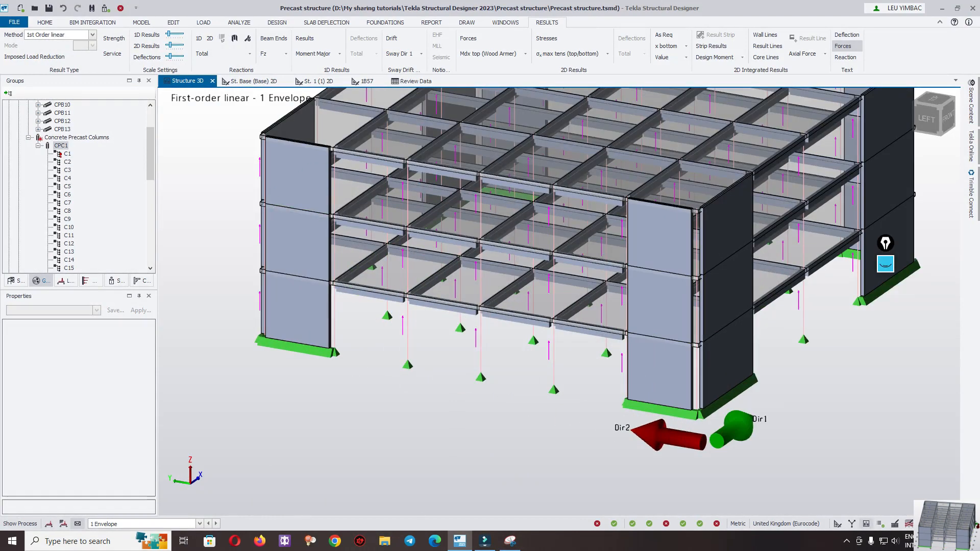
left_click(880, 524)
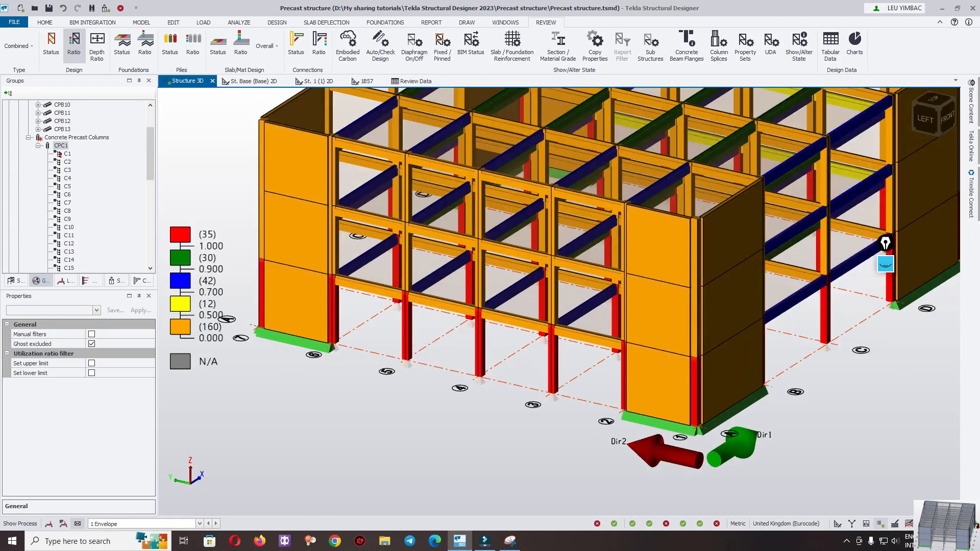
scroll(472, 374, "up", 3)
mouse_move(479, 363)
right_mouse_down()
mouse_move(510, 367)
mouse_move(485, 364)
right_mouse_up()
Start the Tekla Tedds group design for precast column group CPC1
right_click(61, 146)
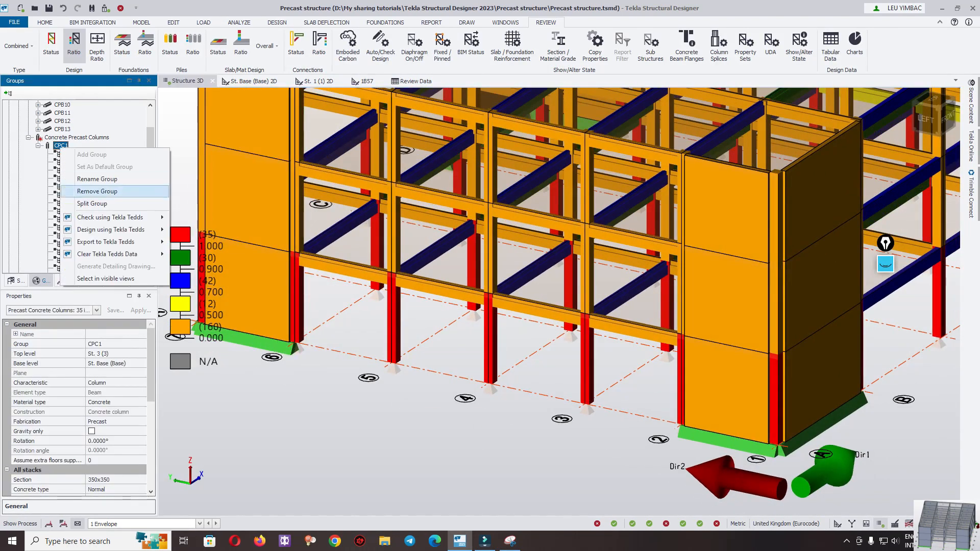
mouse_move(112, 242)
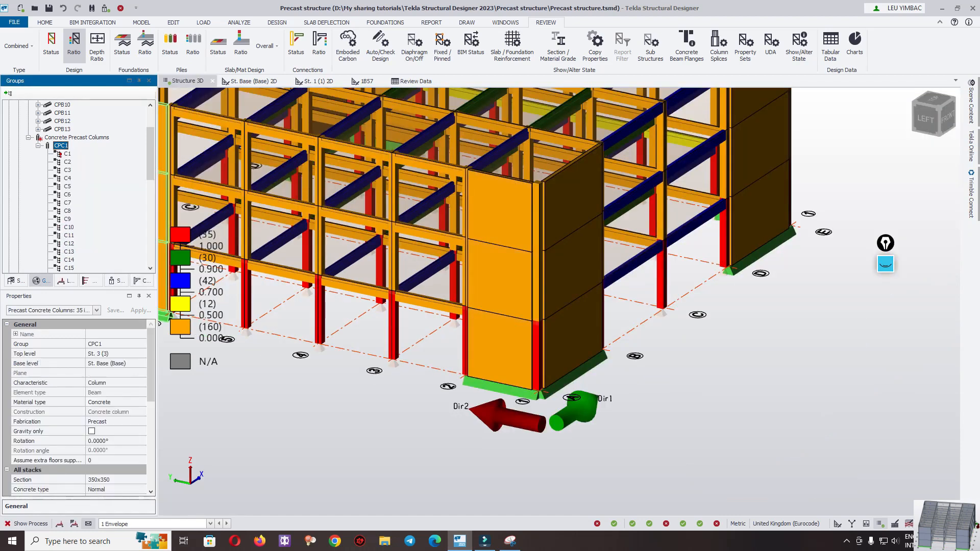
right_click(61, 146)
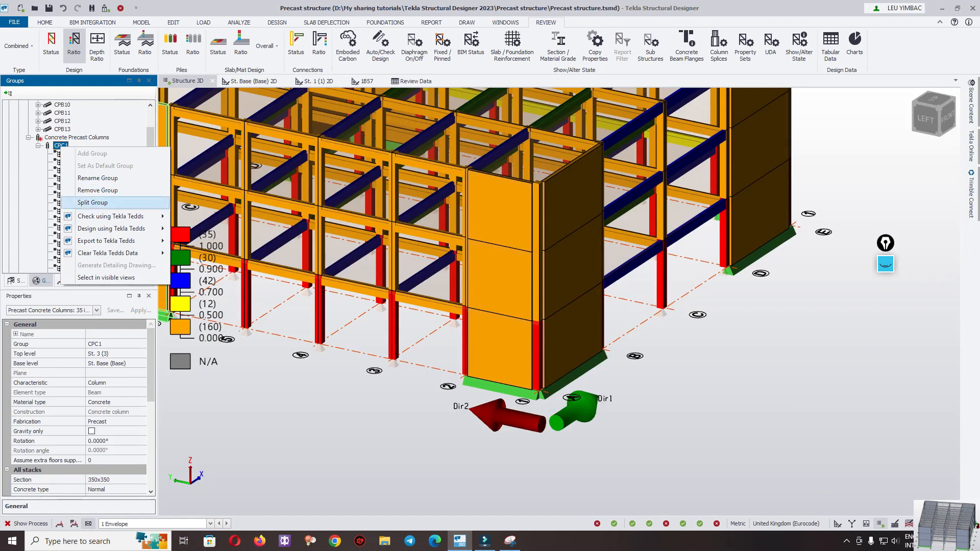
mouse_move(111, 229)
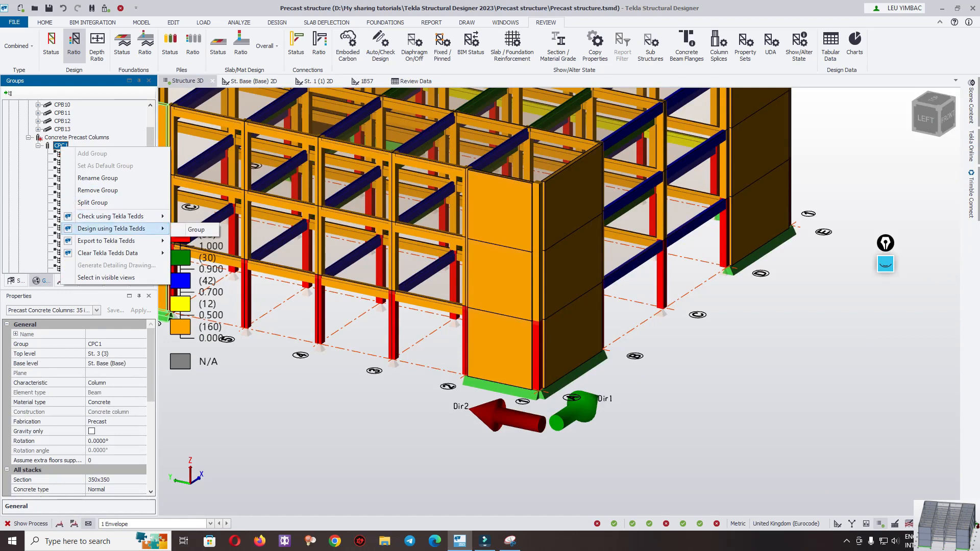
left_click(196, 229)
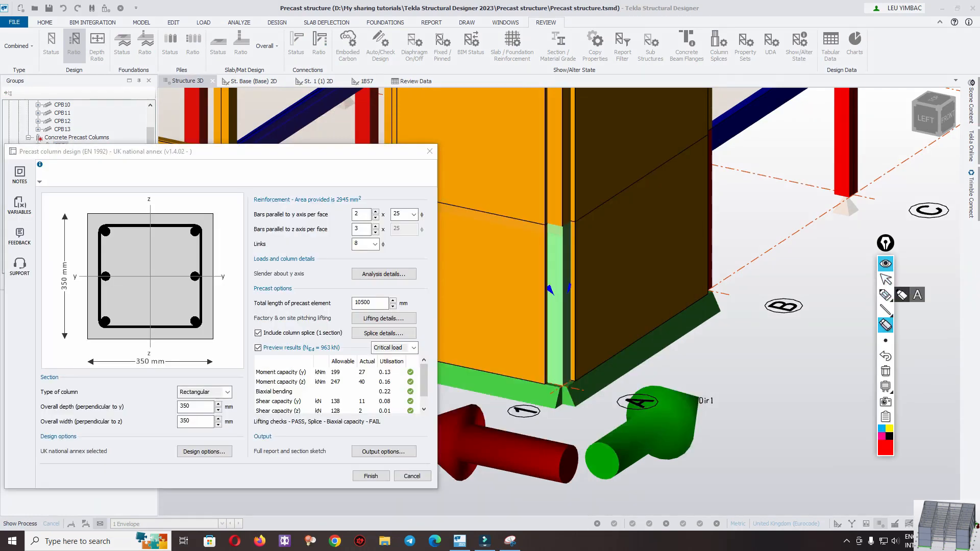
Mark up the highlighted ground-storey column and the storeys above with freehand pen sketches and "1st" and "2nd" labels, and clear all markings
left_click(902, 295)
left_click_drag(616, 401, 636, 334)
mouse_move(589, 295)
left_mouse_down()
mouse_move(631, 284)
mouse_move(786, 308)
mouse_move(773, 359)
mouse_move(797, 346)
left_mouse_up()
mouse_move(801, 328)
left_mouse_down()
mouse_move(806, 361)
mouse_move(816, 349)
left_mouse_up()
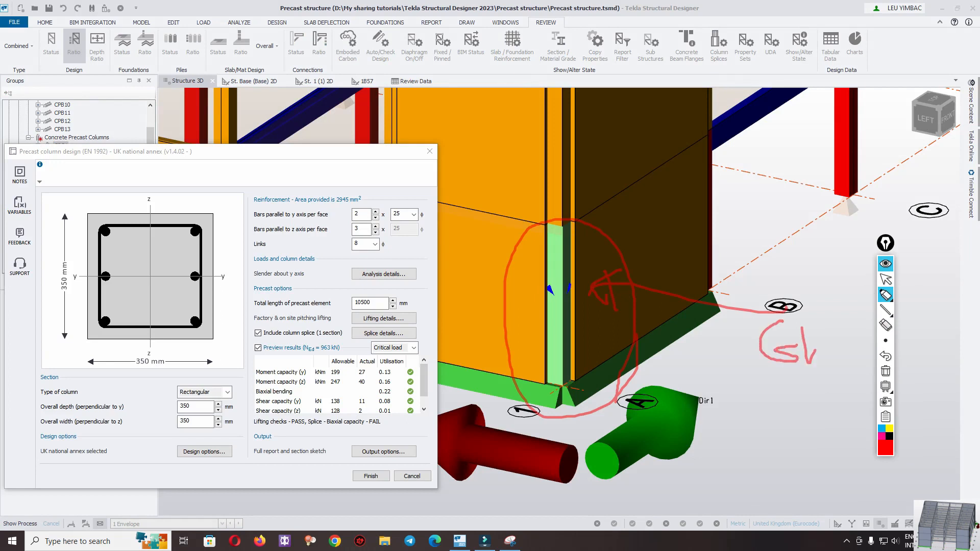
left_click_drag(618, 153, 710, 219)
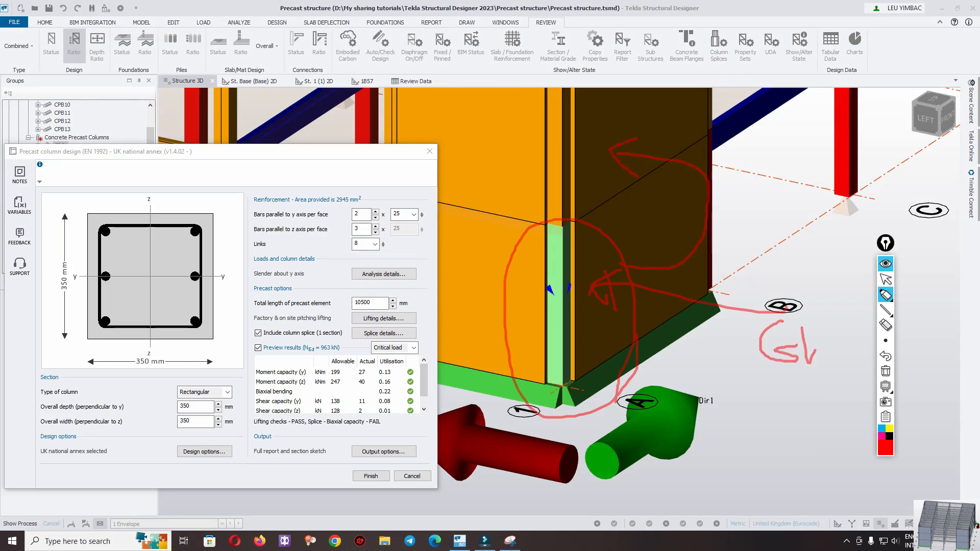
left_click_drag(652, 106, 670, 118)
left_click_drag(688, 76, 708, 118)
mouse_move(702, 50)
left_mouse_down()
mouse_move(706, 83)
mouse_move(716, 64)
left_mouse_up()
left_click_drag(600, 4, 607, 43)
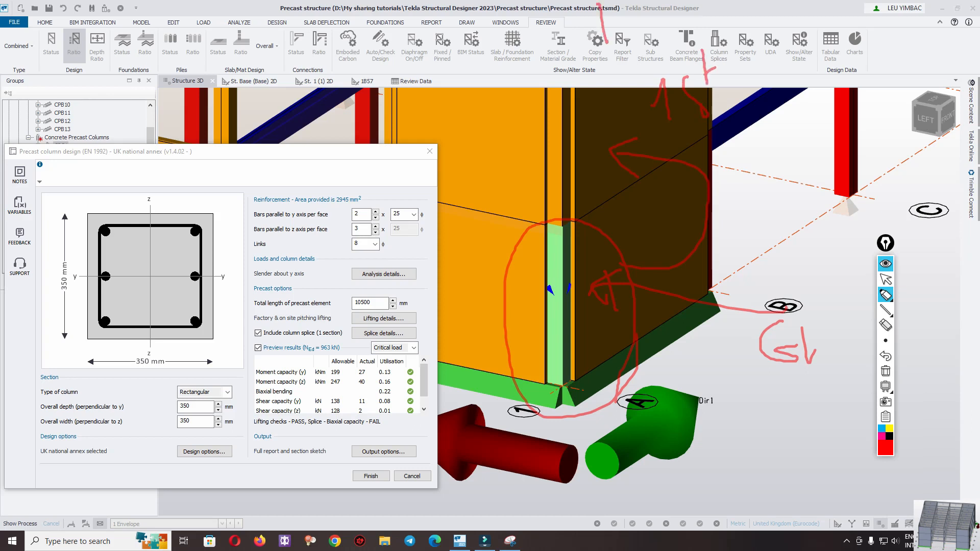
mouse_move(602, 10)
left_mouse_down()
mouse_move(592, 39)
mouse_move(653, 37)
mouse_move(651, 14)
mouse_move(675, 7)
mouse_move(678, 42)
left_mouse_up()
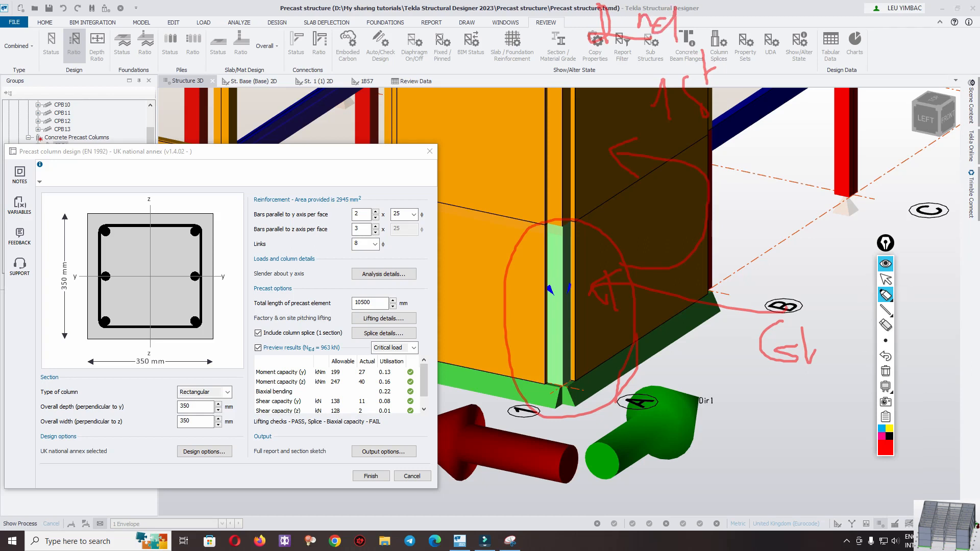
mouse_move(546, 317)
left_mouse_down()
mouse_move(638, 339)
mouse_move(737, 341)
left_mouse_up()
left_click_drag(575, 301, 561, 331)
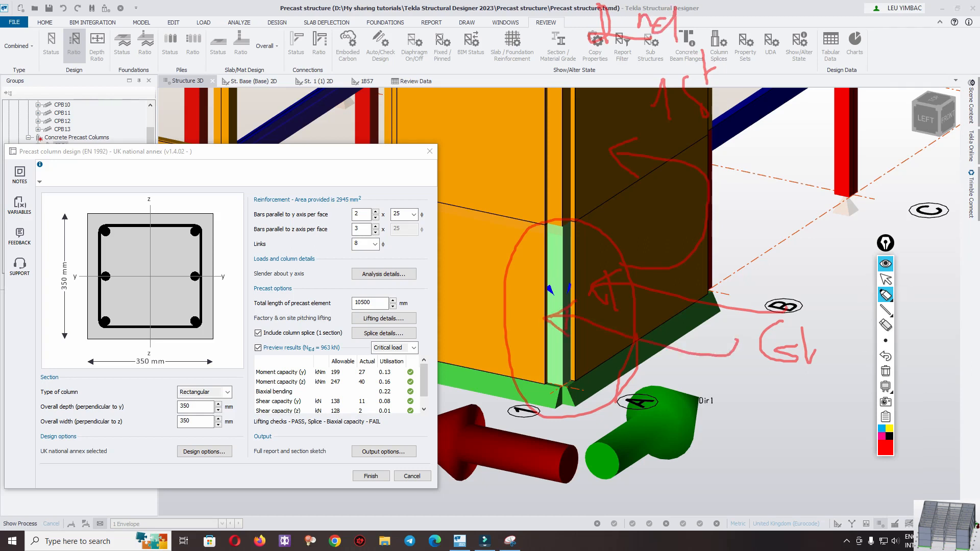
left_click(886, 371)
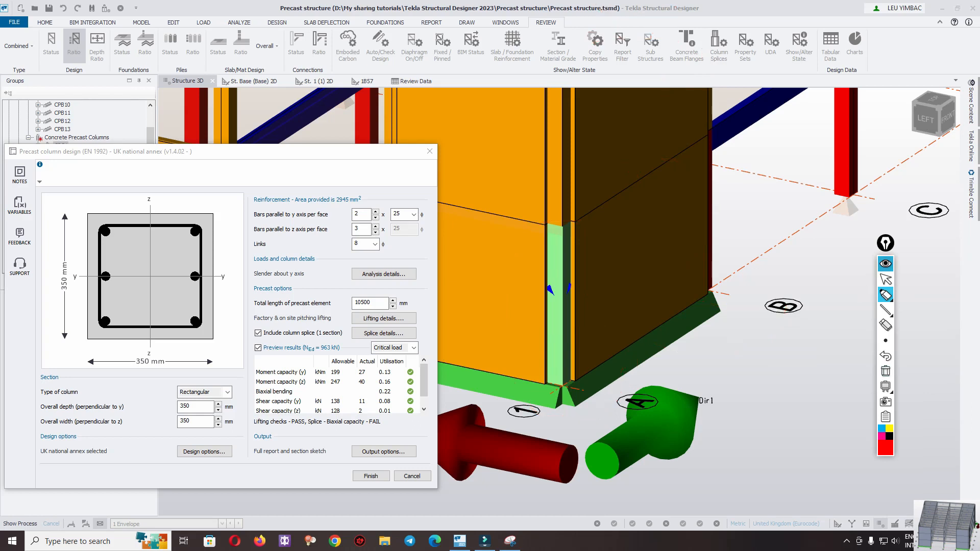
left_click(885, 264)
Set the column's longitudinal bars to 16 mm diameter, with 2 bars per face parallel to the z axis
left_click(414, 215)
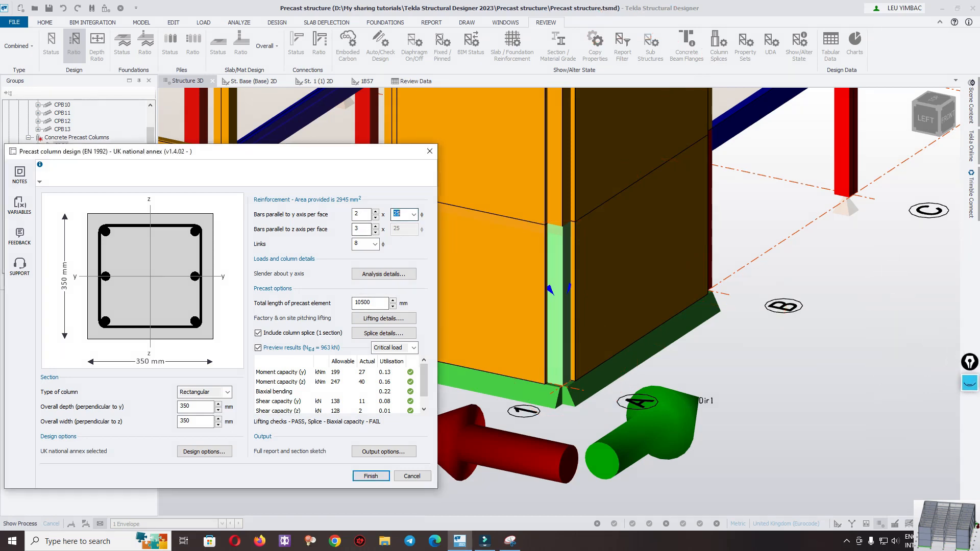
key("BackSpace")
type("16")
key("Tab")
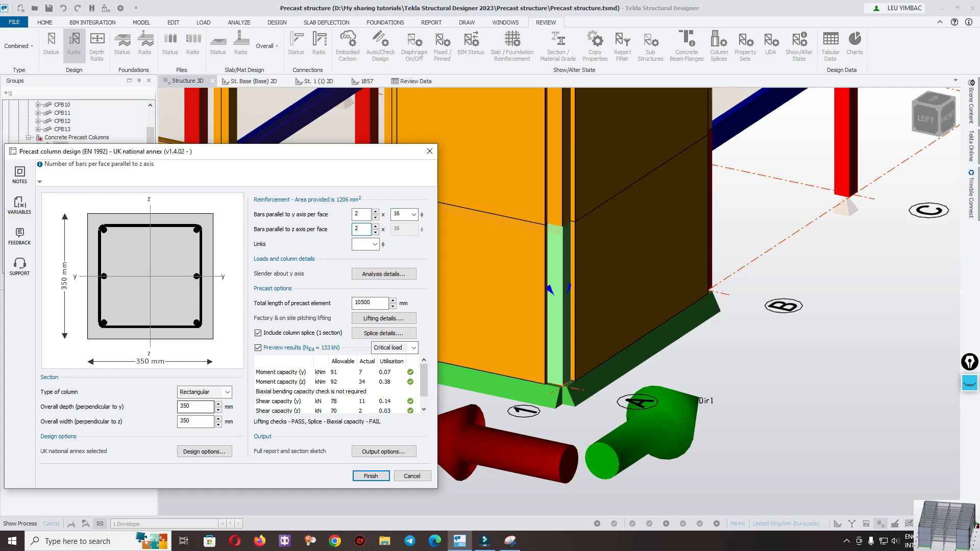
left_click(190, 407)
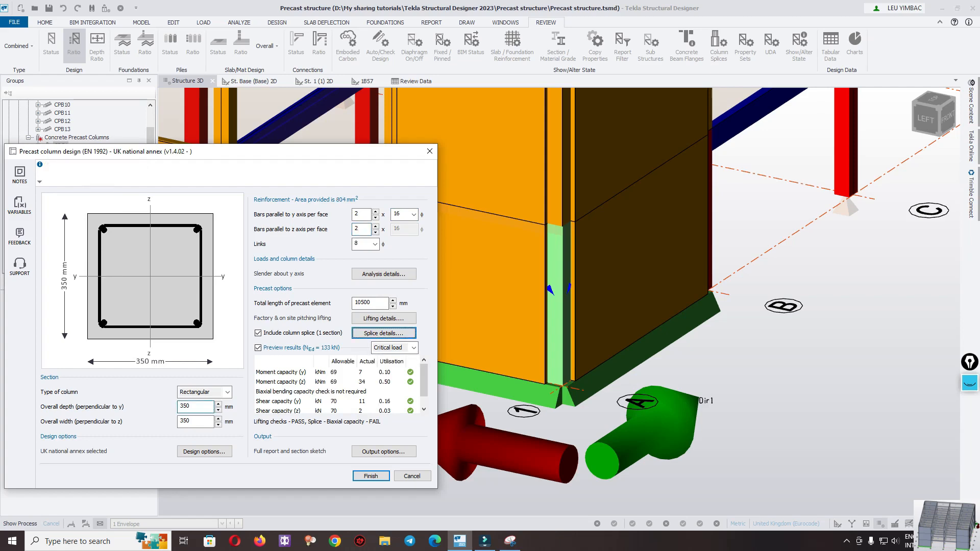
In the column splice details, set Splice 1's bond condition to Good and the projecting bars' anchorage length to 600 mm
left_click(383, 333)
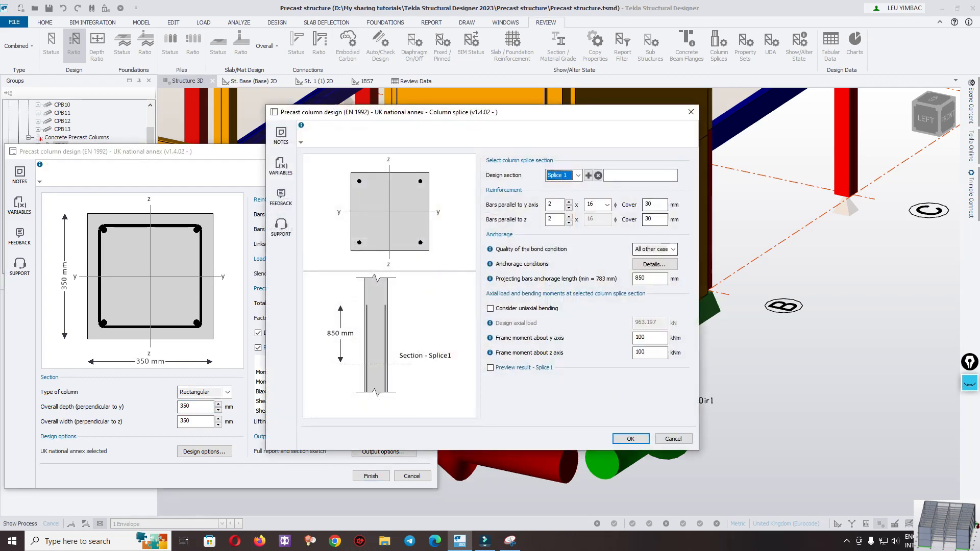
left_click(654, 249)
left_click(648, 261)
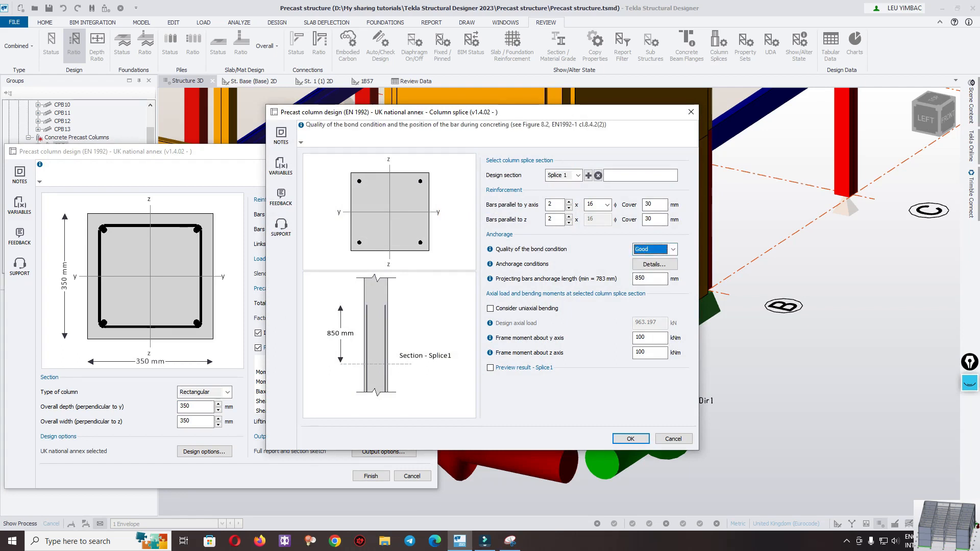
left_click(649, 278)
type("600")
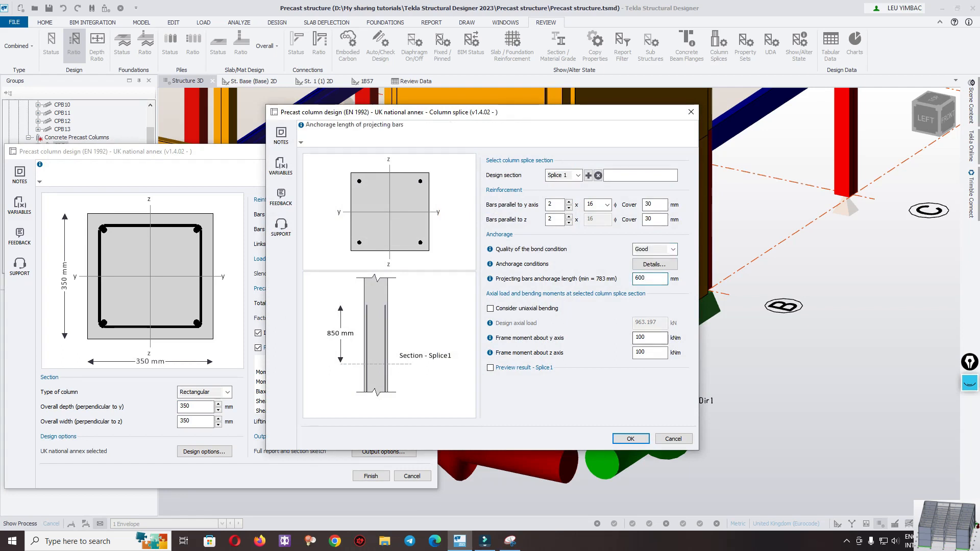
key("Tab")
Set Splice 1's frame moment about the y axis to 12.8 kNm and accept the splice details
key("Tab")
type("12.8")
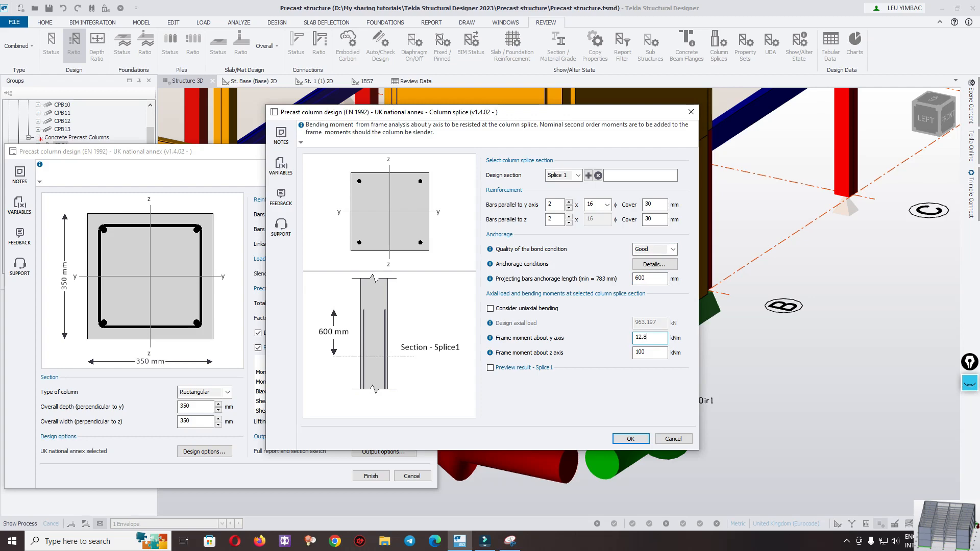
key("Tab")
key("Return")
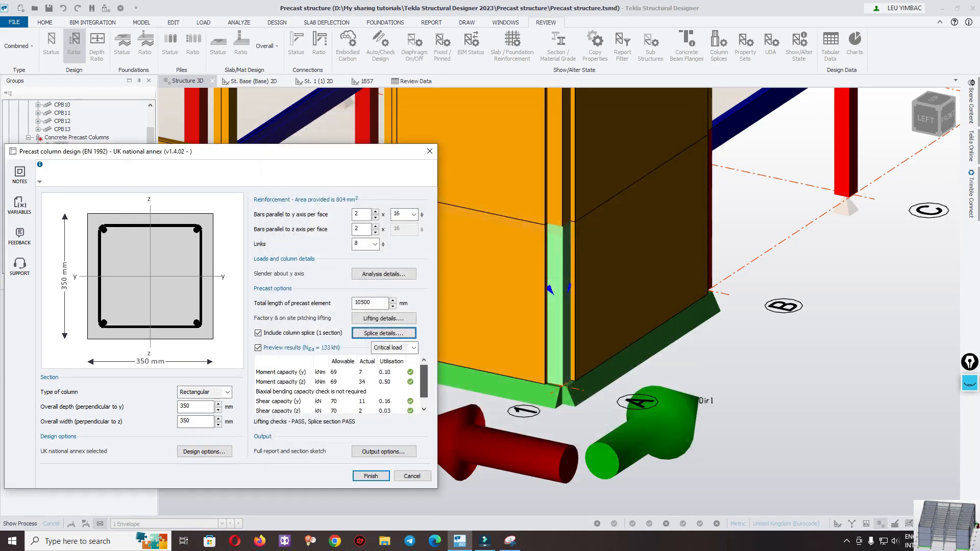
Check the column's shear capacity preview results and its design options
scroll(424, 383, "down", 1)
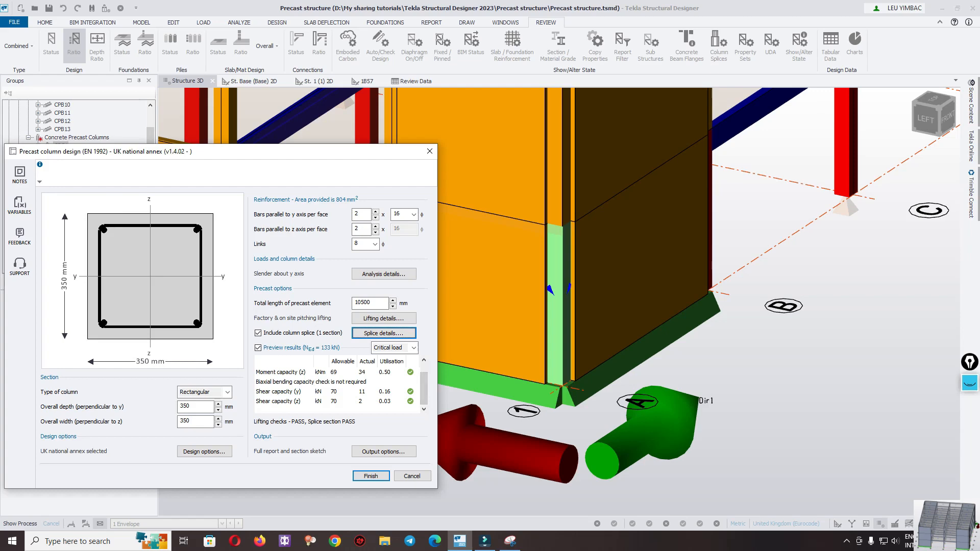
left_click(204, 451)
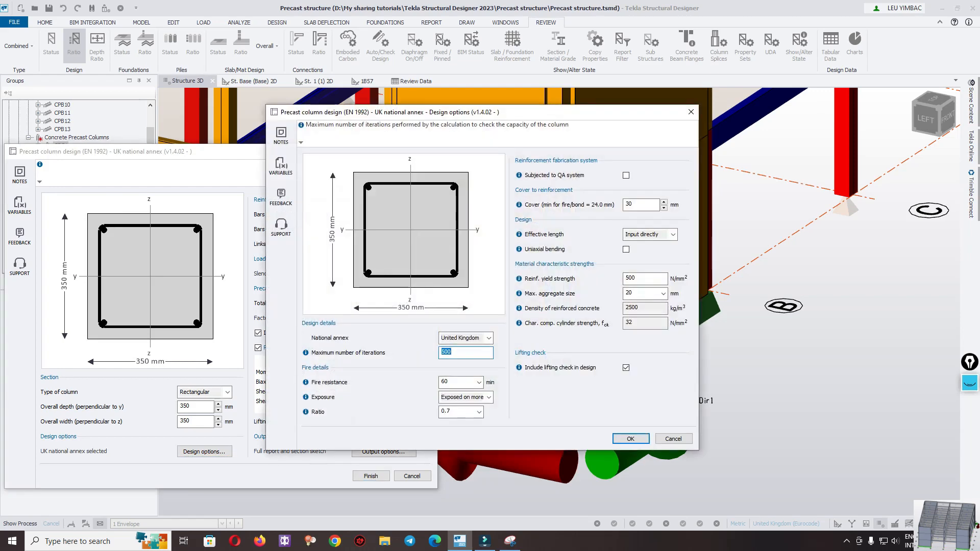
key("Return")
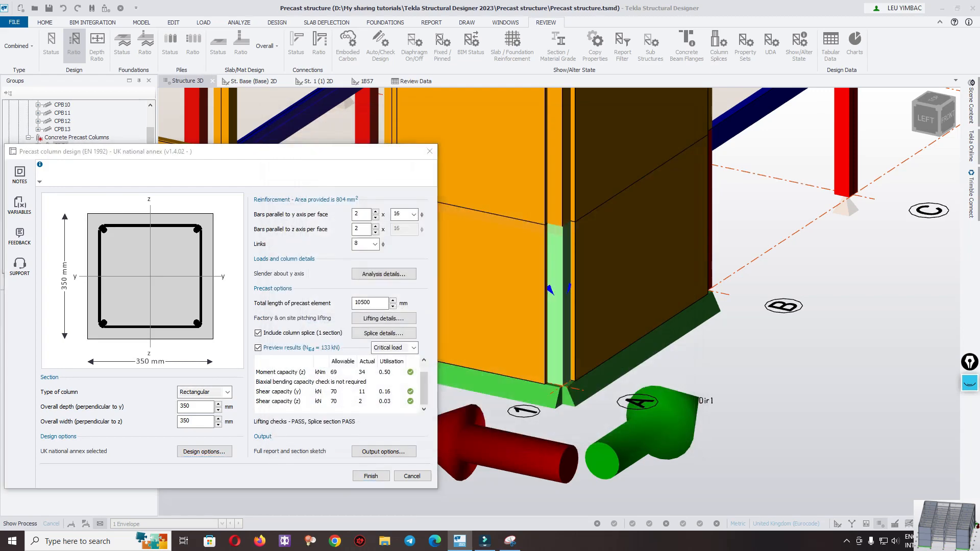
Review and accept the output options, and finish the Tedds design of the column's current stack
left_click(384, 452)
left_click(569, 410)
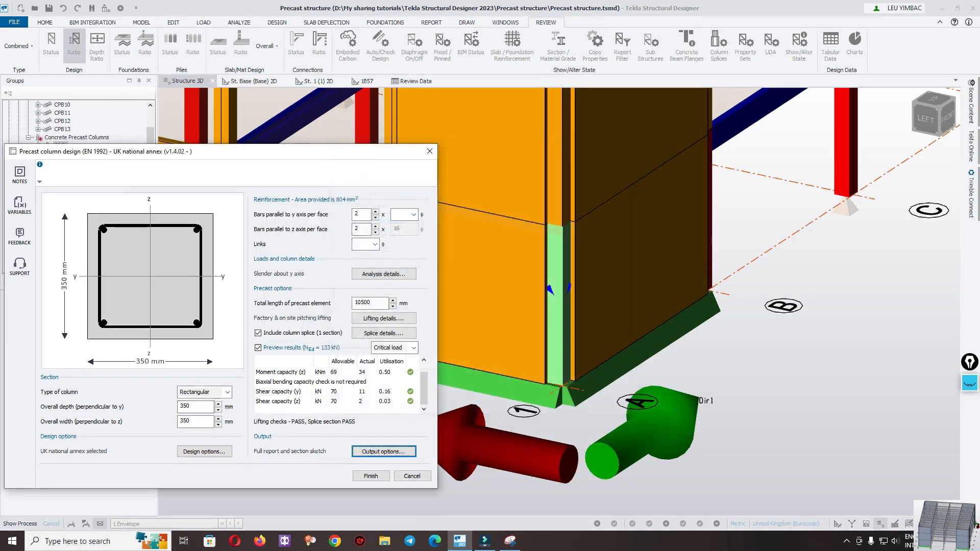
key("Return")
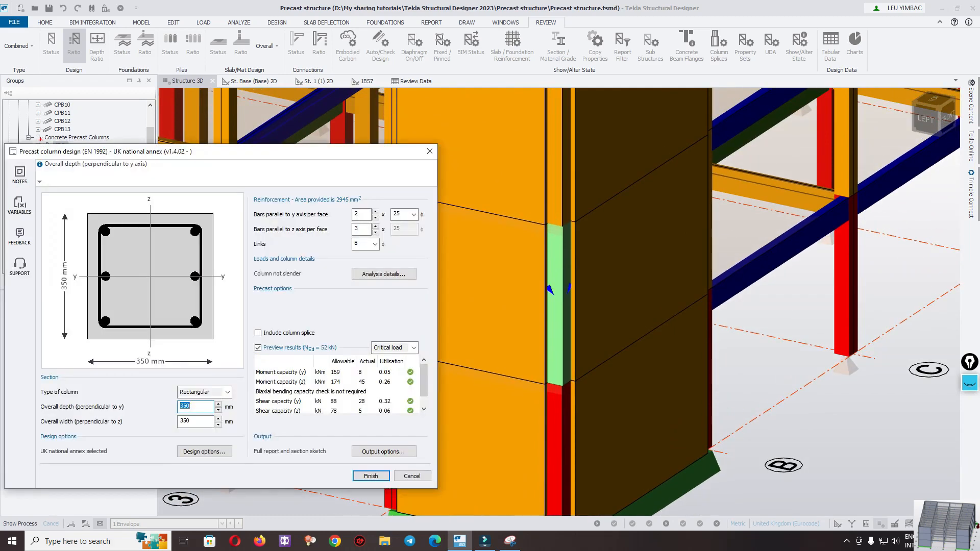
For the next stack, set the longitudinal bars to 16 mm with 2 per face parallel to the z axis, and include a column splice
left_click(480, 199)
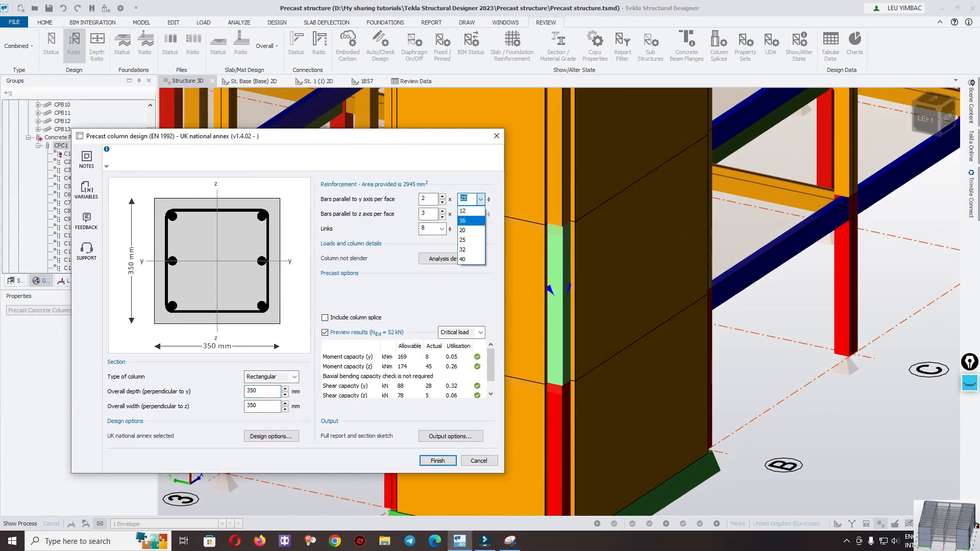
key("Return")
key("Tab")
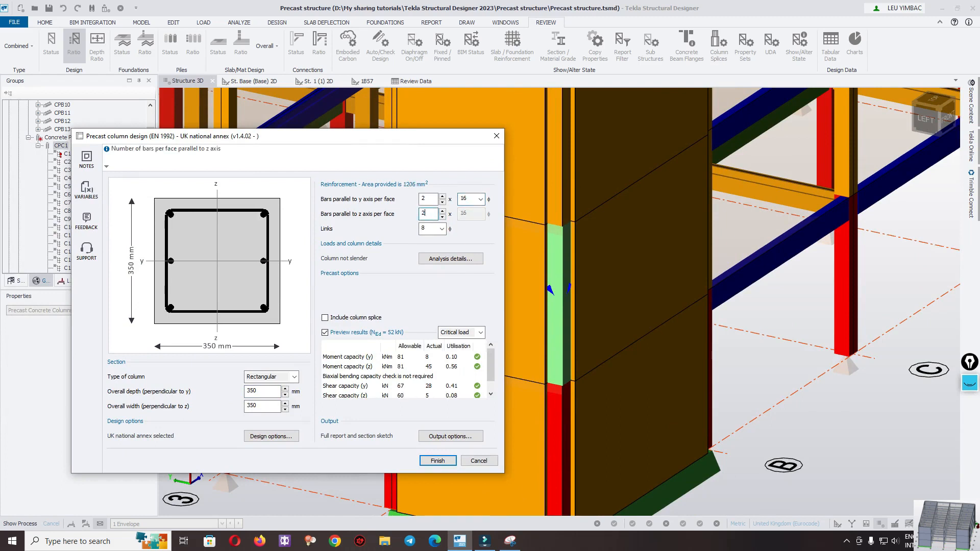
key("Tab")
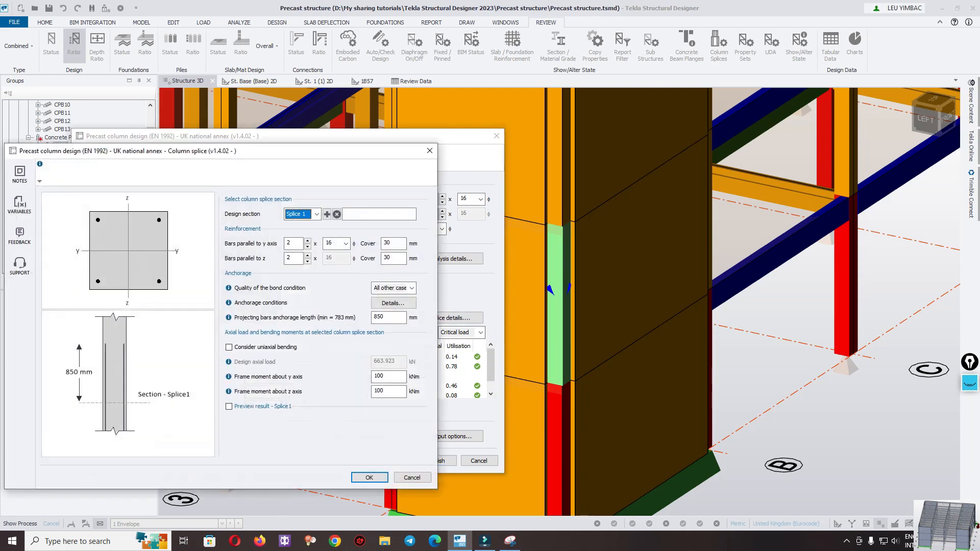
Set Splice 1's frame moments to 12.8 kNm about the y axis and 0 kNm about the z axis
left_click(388, 376)
type("12.8")
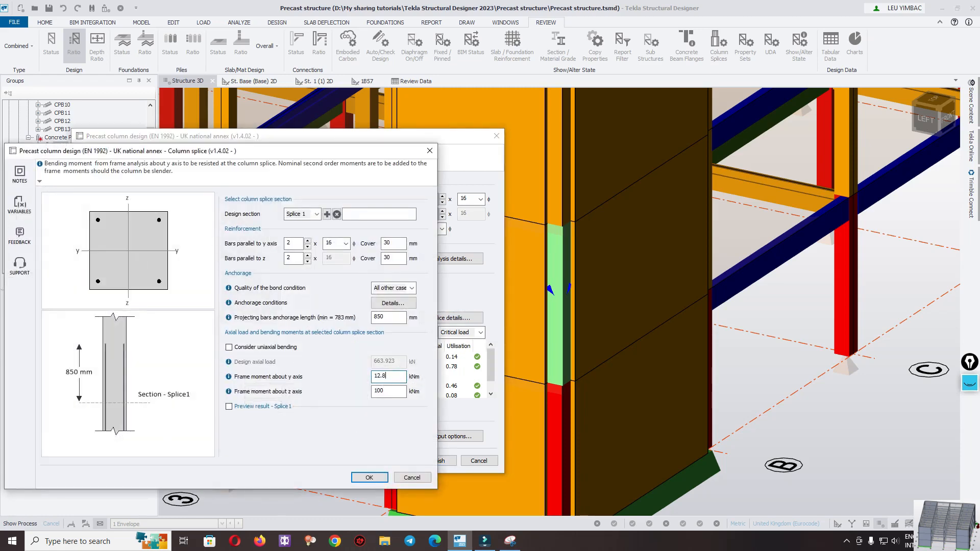
key("Tab")
type("0")
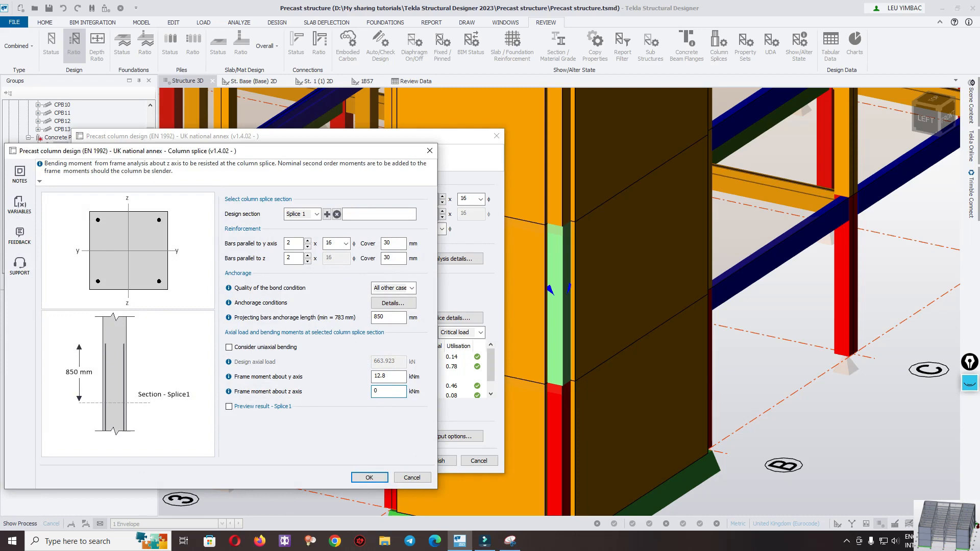
Set the projecting bars' anchorage length to 600 mm, review the anchorage conditions and set the bond condition to Good
left_click(388, 317)
type("600")
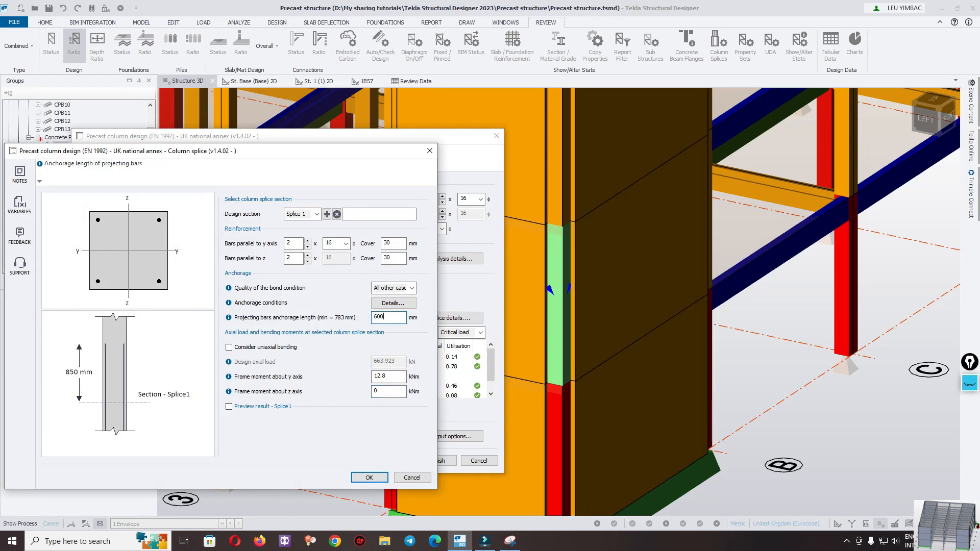
left_click(393, 303)
left_click(307, 385)
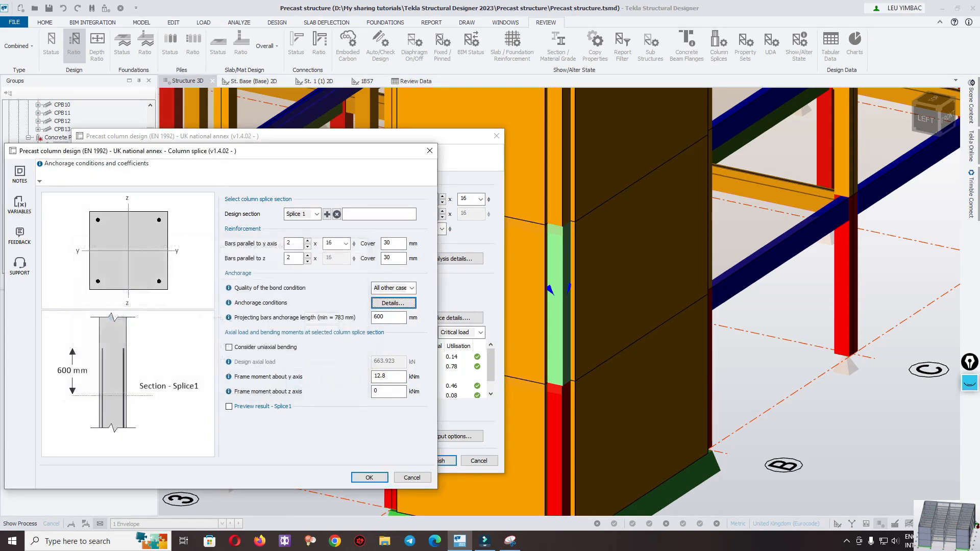
left_click(412, 287)
left_click(388, 299)
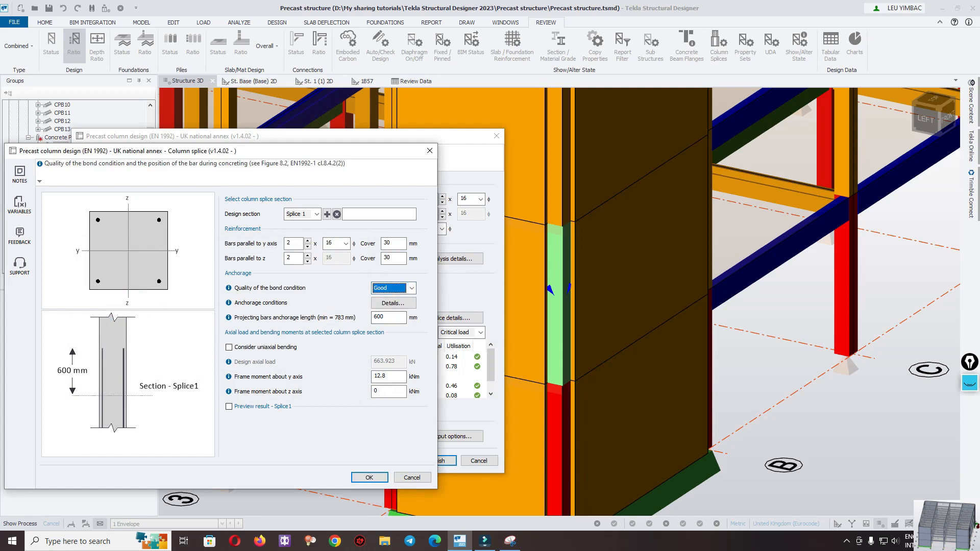
Preview the Splice 1 result, accept the splice details and finish this stack's design
left_click(229, 406)
left_click(369, 478)
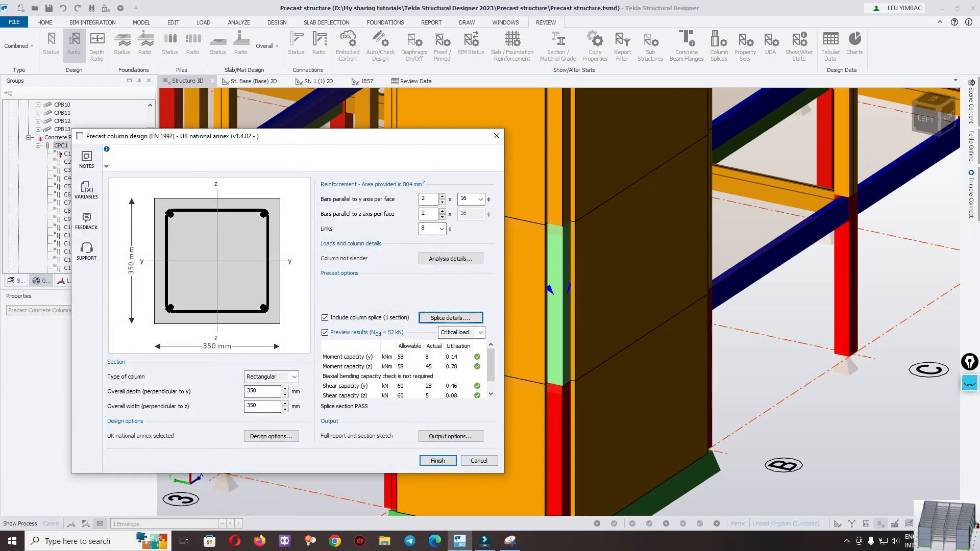
key("Return")
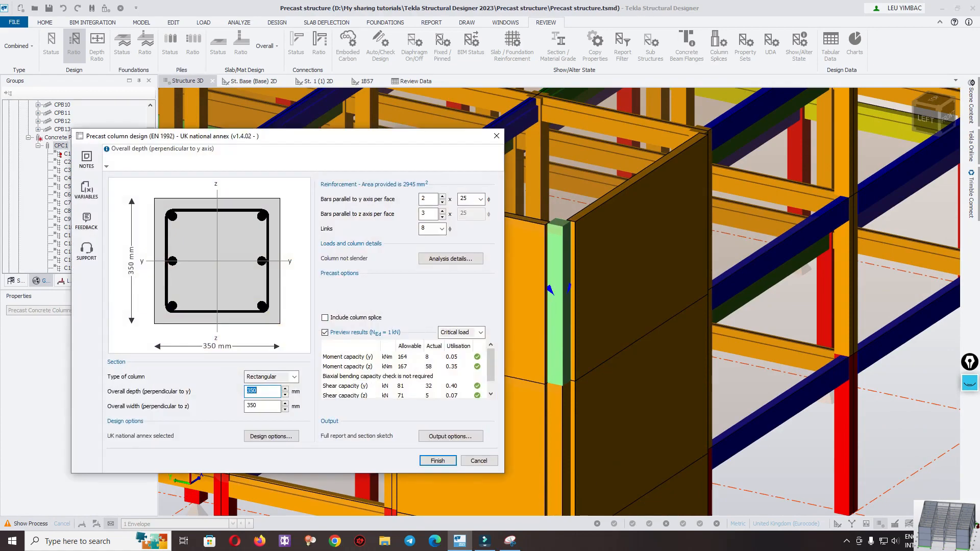
For the top stack, use 16 mm bars, 3 per face parallel to y and 2 parallel to z, and include a column splice
left_click(467, 199)
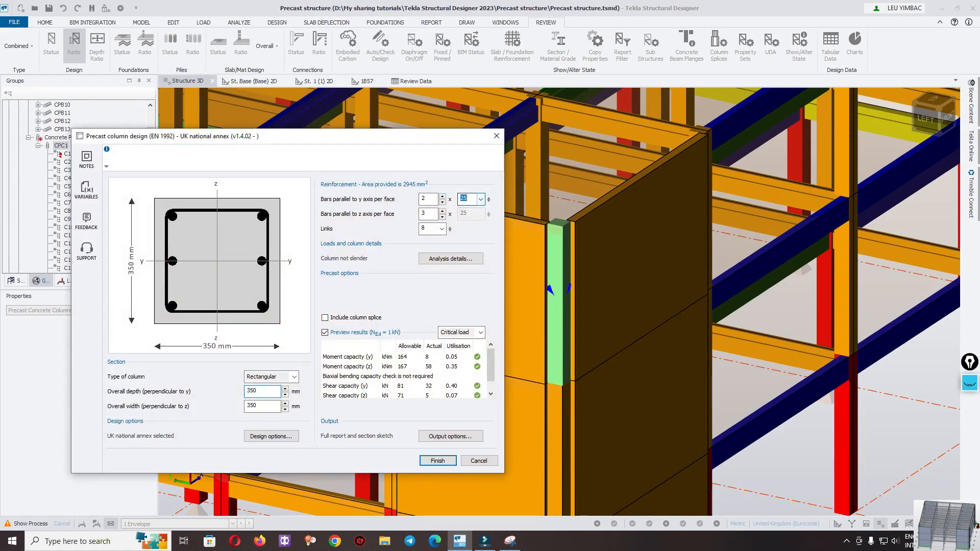
type("16")
key("BackSpace")
key("BackSpace")
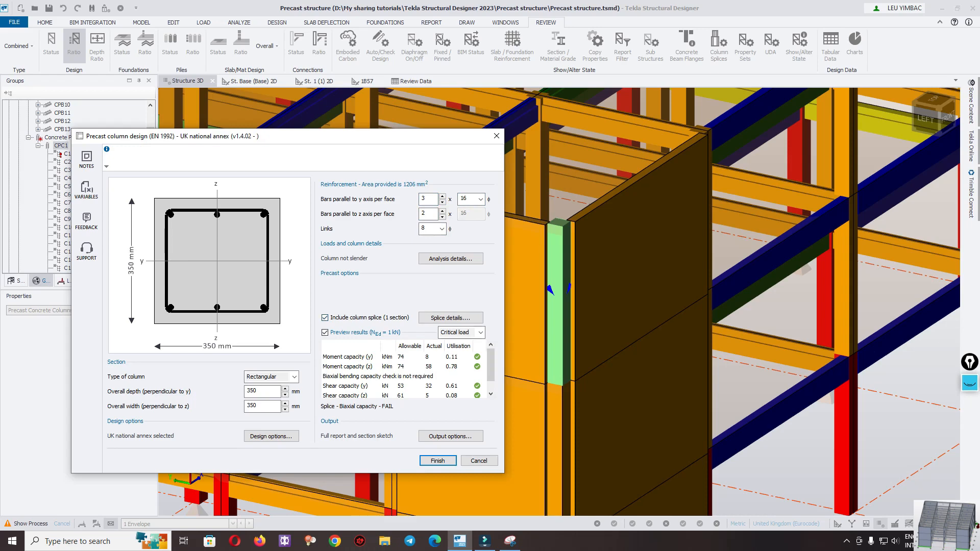
In the top stack's splice details, set the projecting bars' anchorage length to 600 mm and the bond condition to Good
left_click(450, 317)
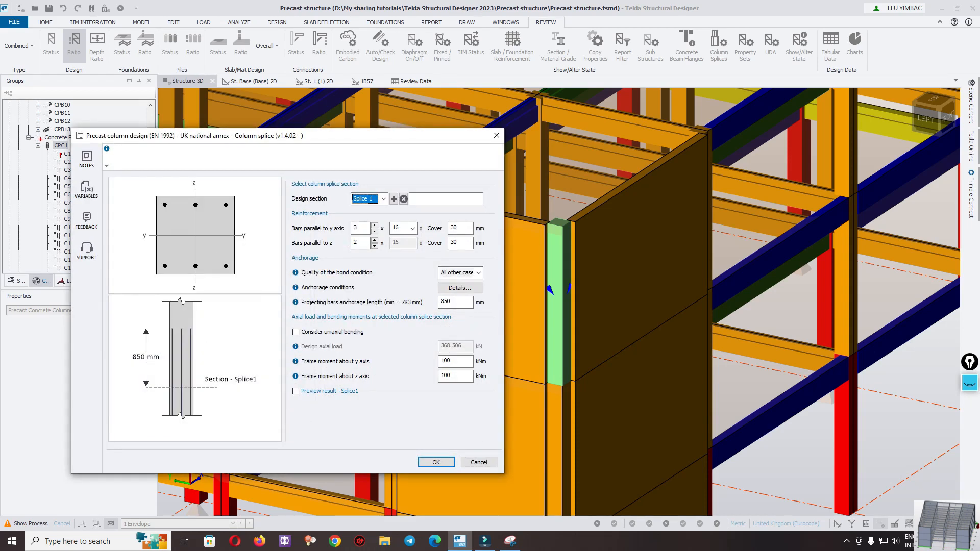
double_click(445, 302)
type("600")
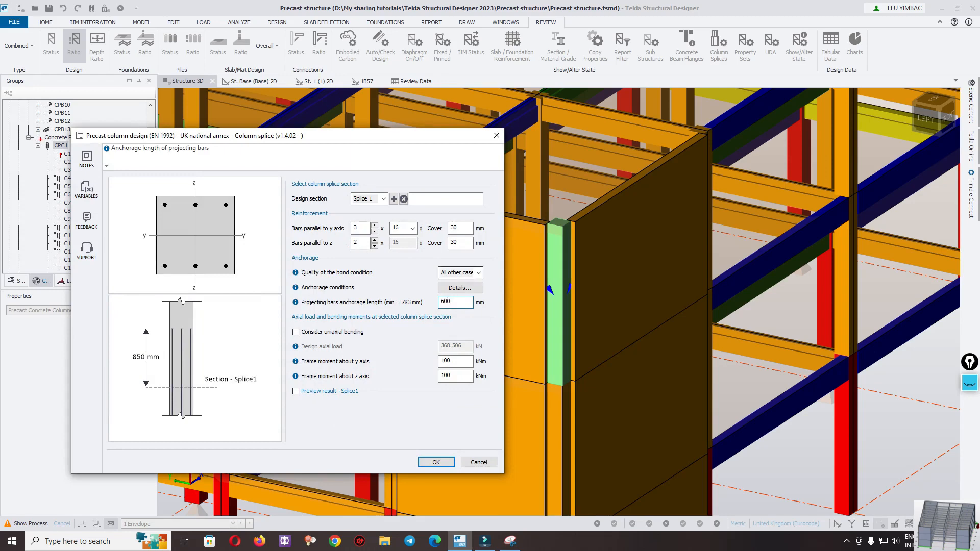
left_click(459, 273)
left_click(452, 294)
Set the top splice's frame moments to 12.8 kNm about y and 0 kNm about z, preview the result and accept the splice details
left_click(454, 361)
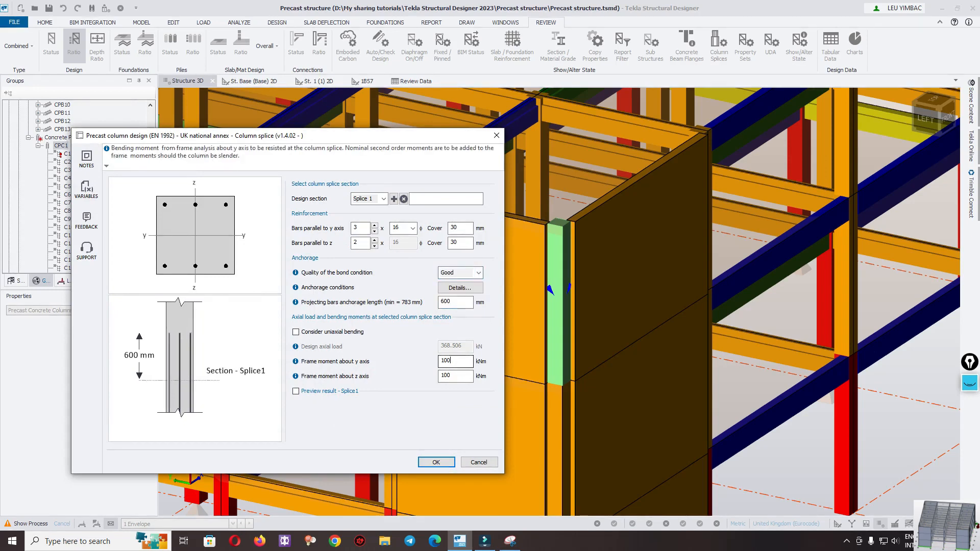
key("BackSpace")
key("BackSpace")
key("BackSpace")
type("12.8")
key("Tab")
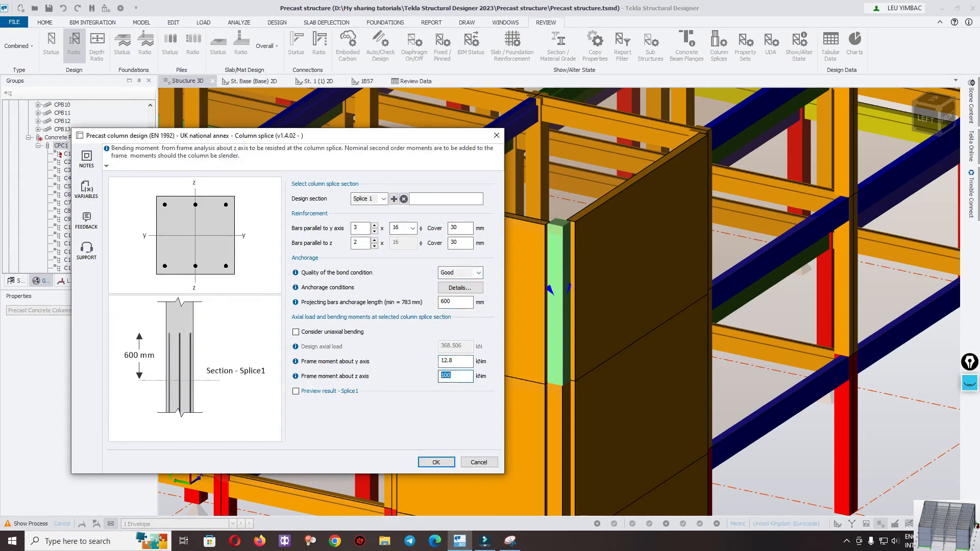
type("0")
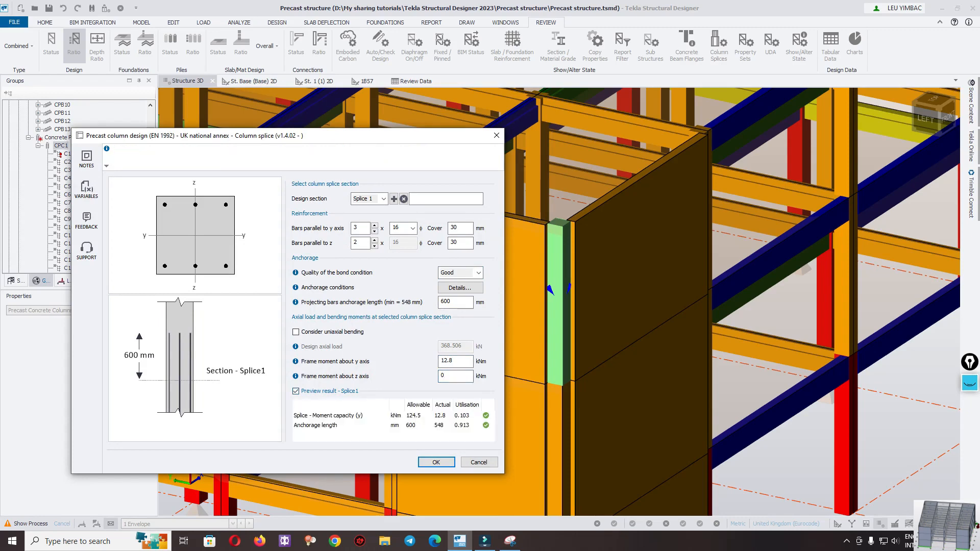
key("Return")
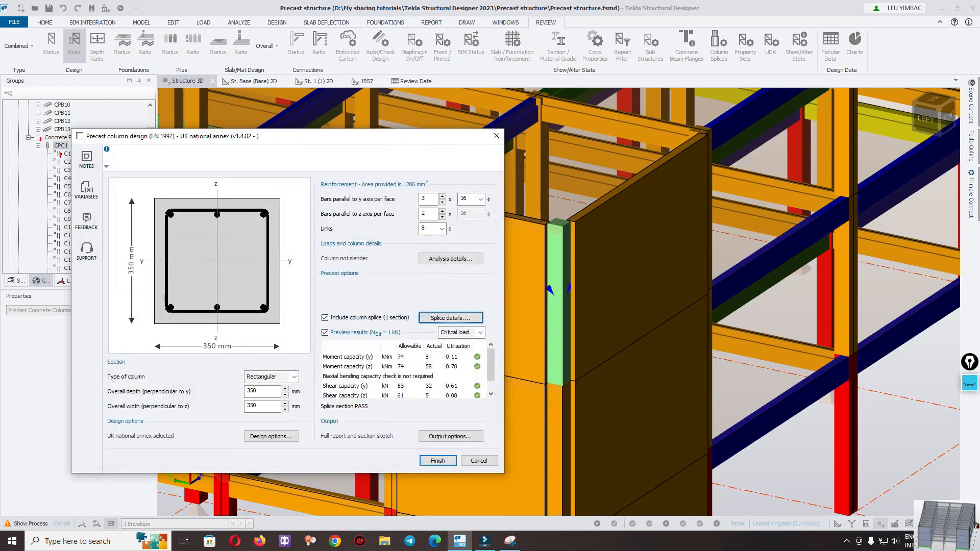
Check the top stack's shear capacity results, finish its design and save the structural model
scroll(403, 372, "down", 1)
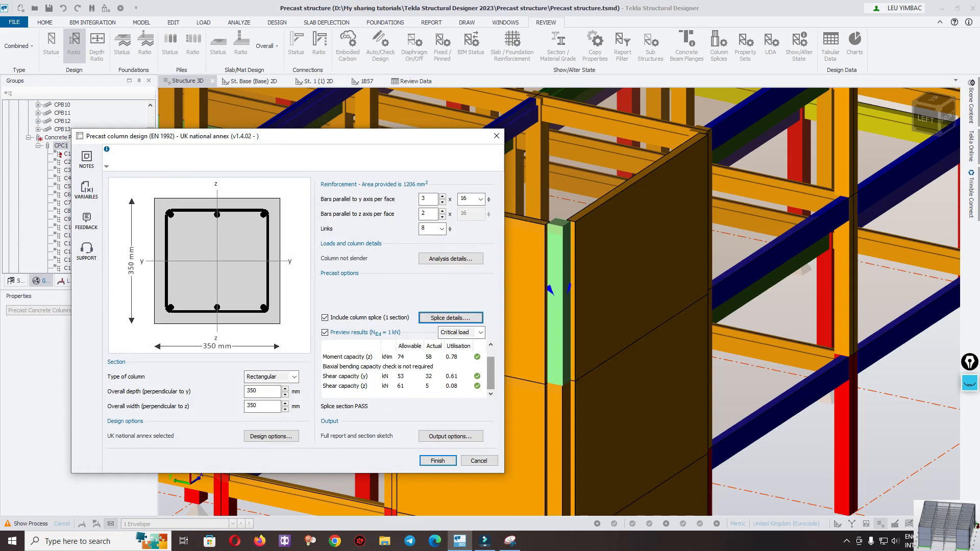
key("Return")
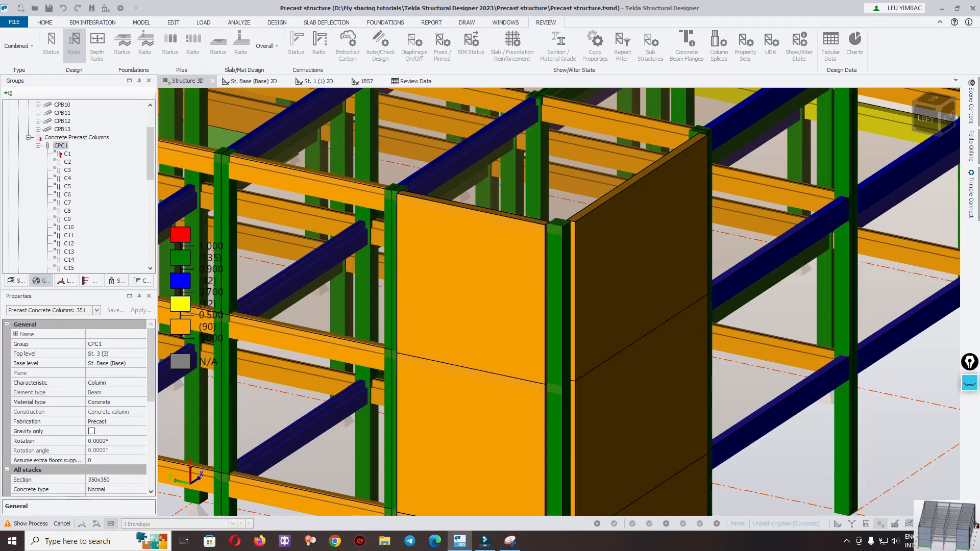
scroll(467, 227, "down", 5)
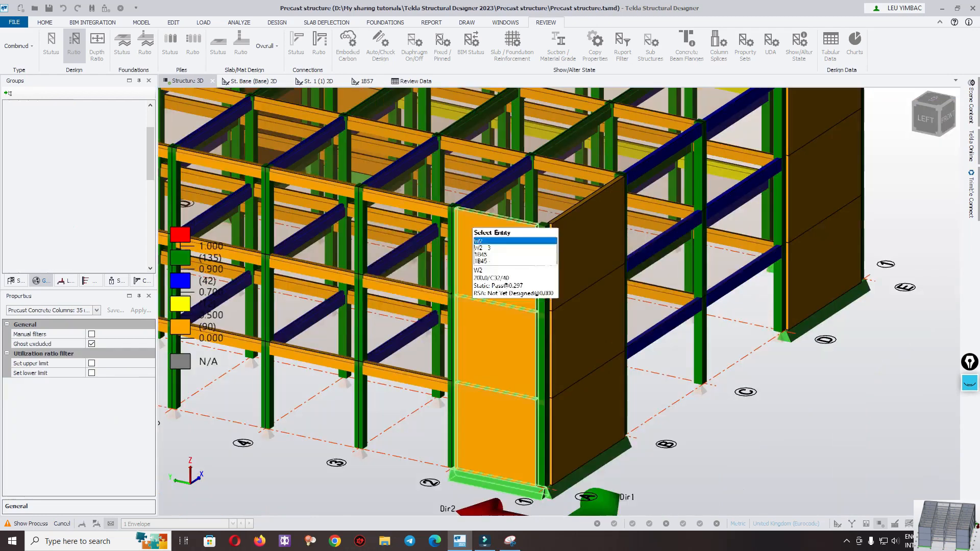
scroll(392, 244, "down", 3)
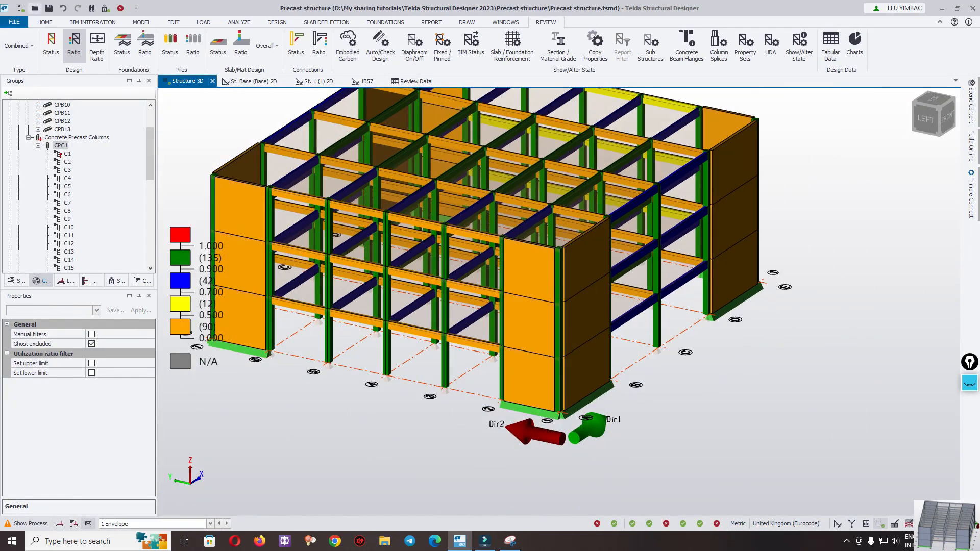
left_click(48, 8)
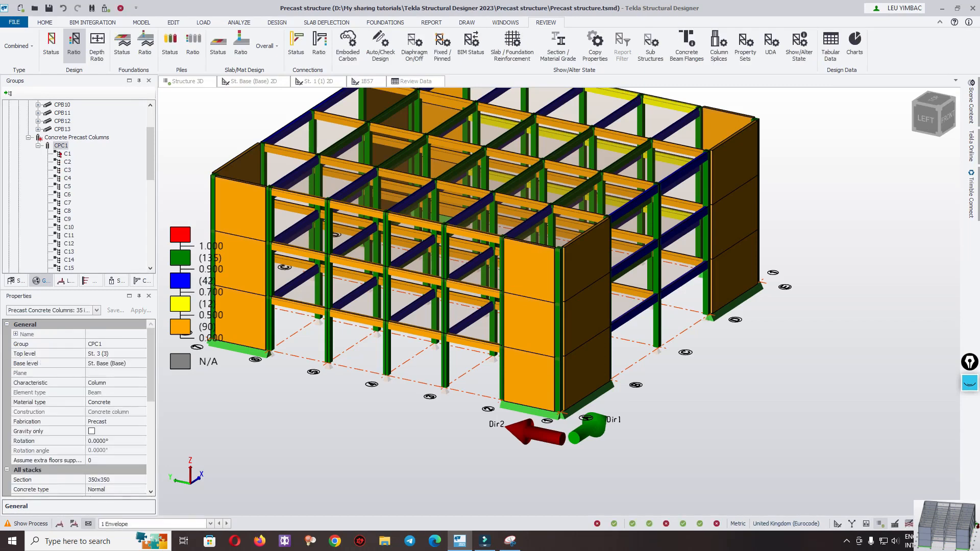
Display the members' design status on the 3D structure and examine which members carry warnings
left_click(51, 45)
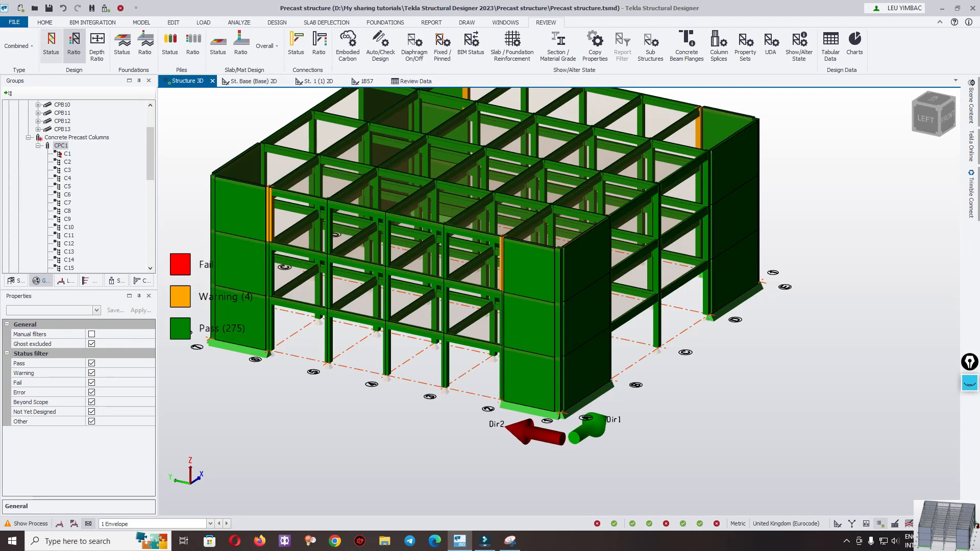
right_click_drag(521, 230, 538, 250)
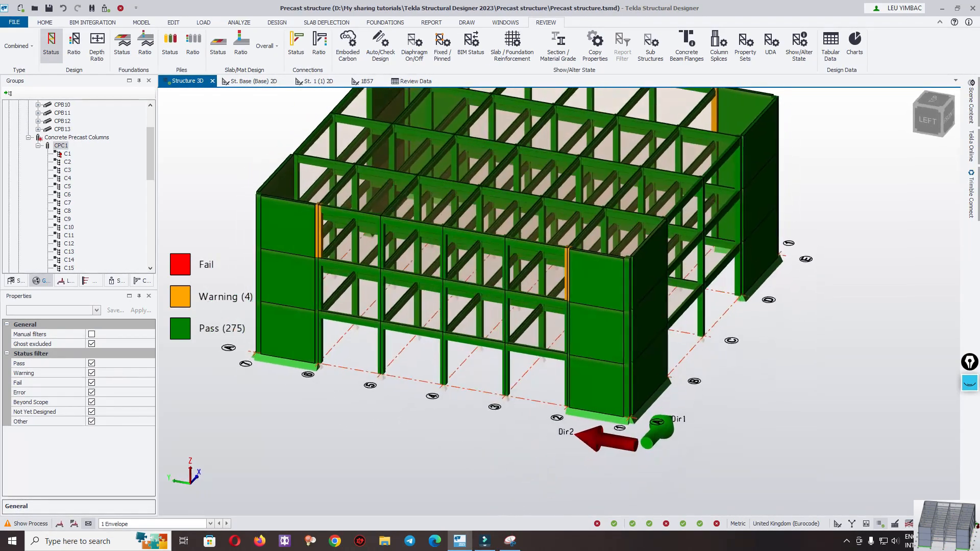
right_click_drag(409, 258, 411, 261)
middle_click_drag(411, 261, 414, 310)
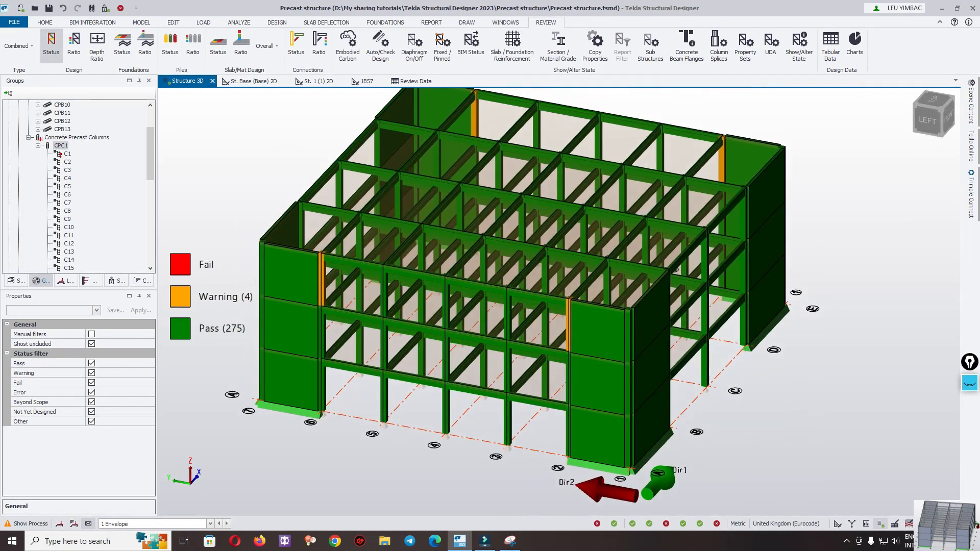
Switch the 3D review to utilisation ratios and examine the whole structure from several angles
left_click(74, 43)
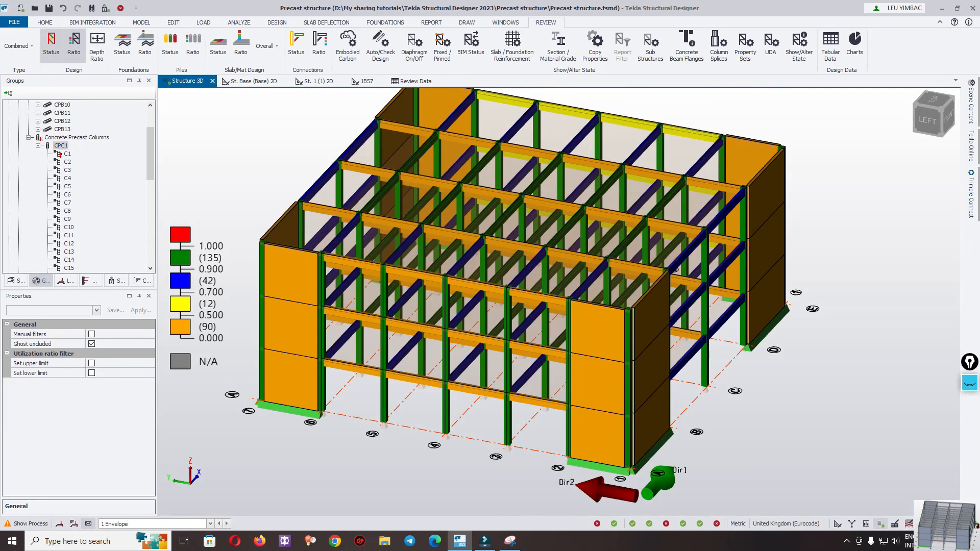
right_click_drag(405, 300, 378, 323)
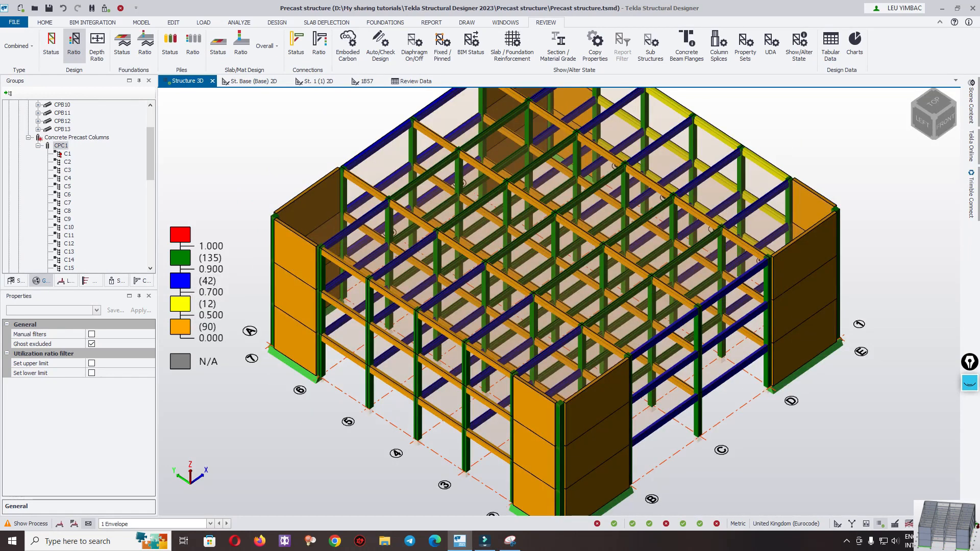
scroll(587, 362, "down", 5)
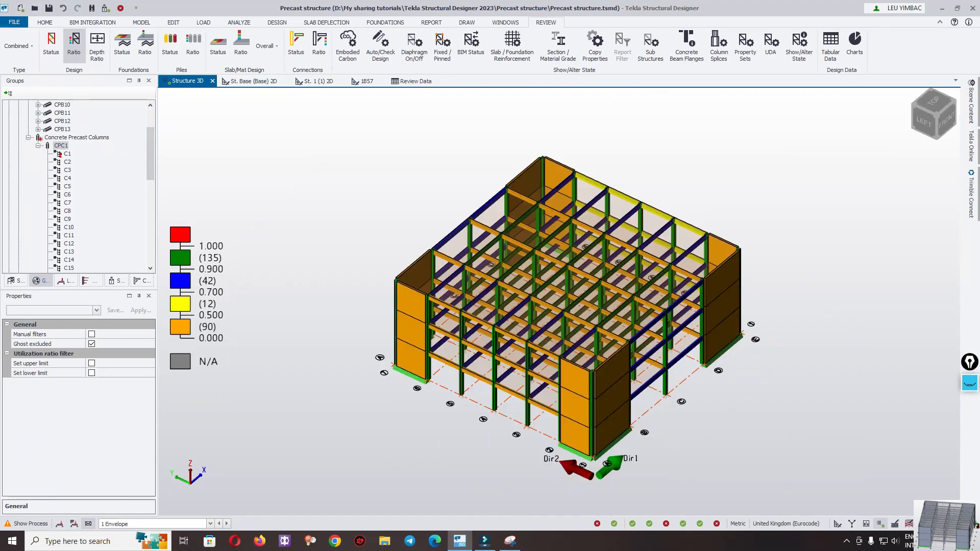
right_click_drag(556, 347, 552, 306)
scroll(552, 306, "up", 4)
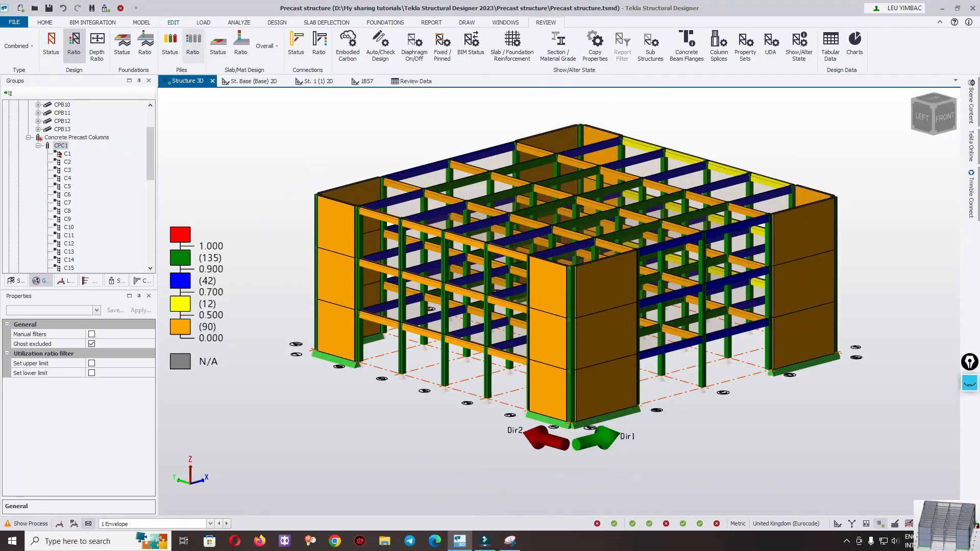
Create isolated pad bases under all the building's columns with a window selection around their supports at base level
left_click(385, 22)
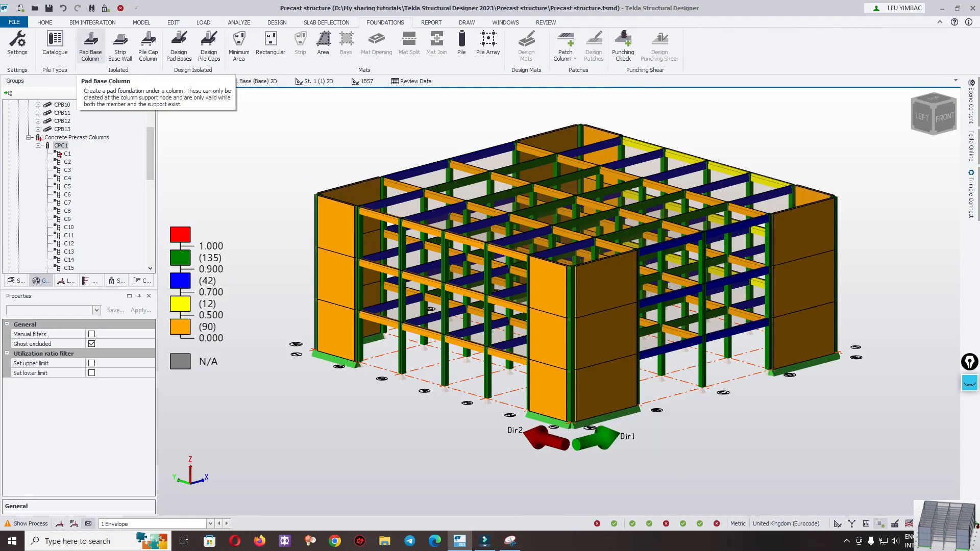
left_click(91, 45)
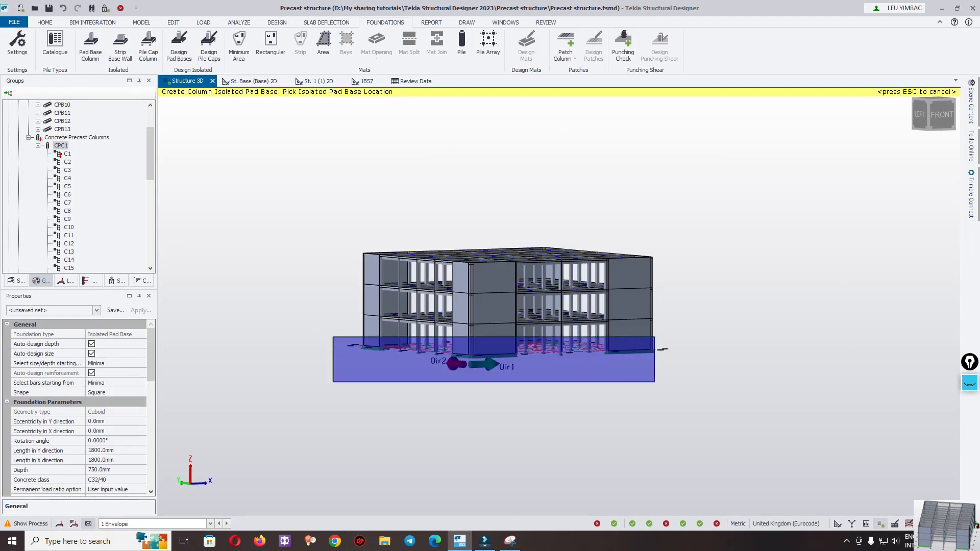
left_click_drag(333, 337, 685, 400)
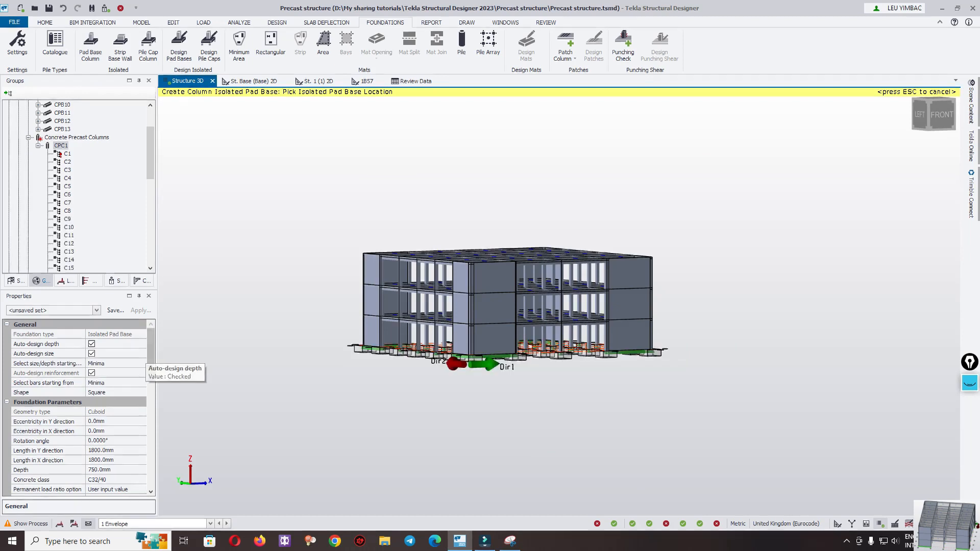
Set the isolated pad base depth to 400 mm and keep the concrete class at C32/40
scroll(77, 408, "down", 2)
scroll(76, 408, "up", 2)
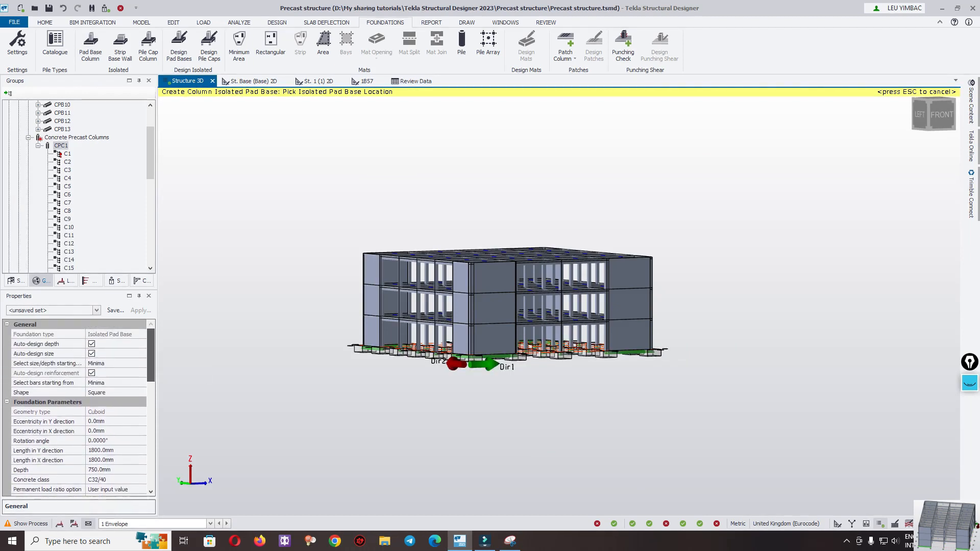
scroll(74, 351, "down", 1)
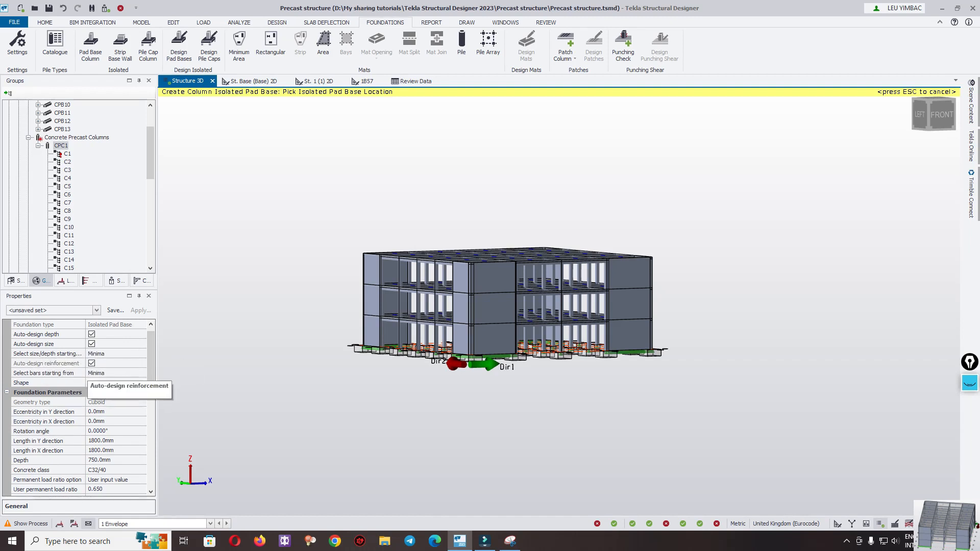
scroll(77, 378, "down", 3)
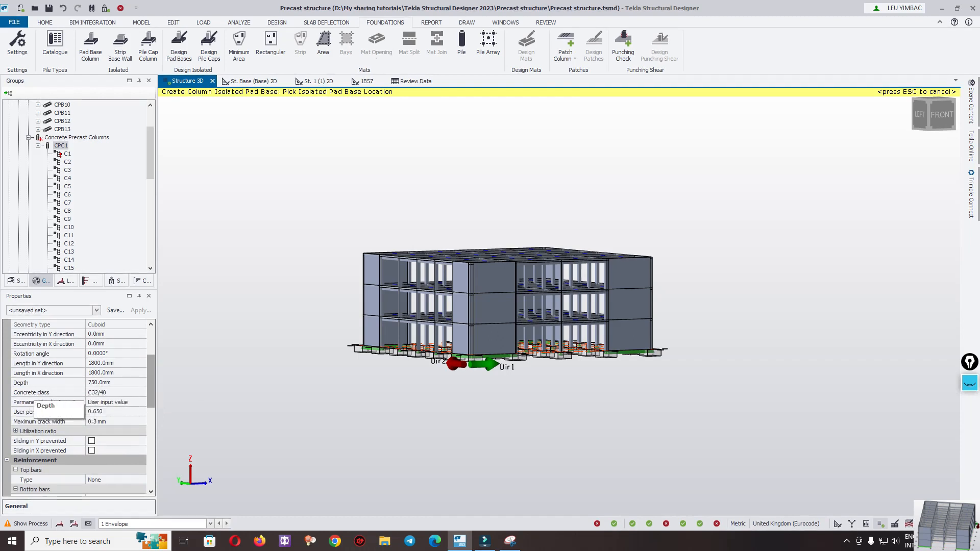
left_click(73, 383)
type("4")
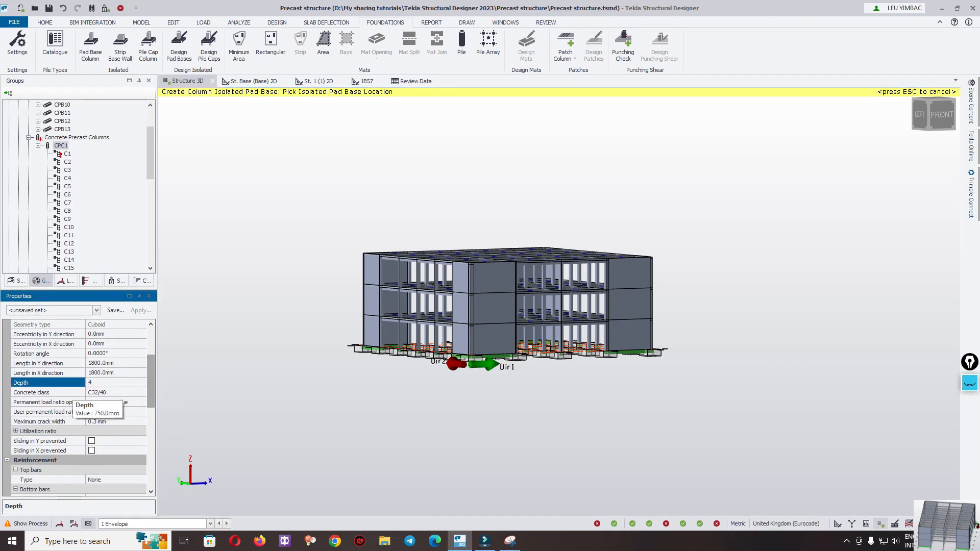
type("00")
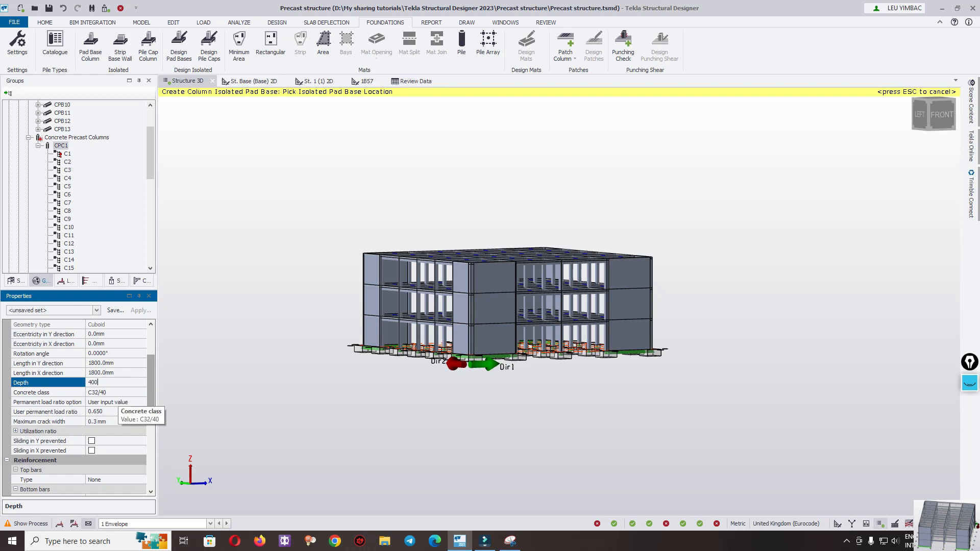
key("Return")
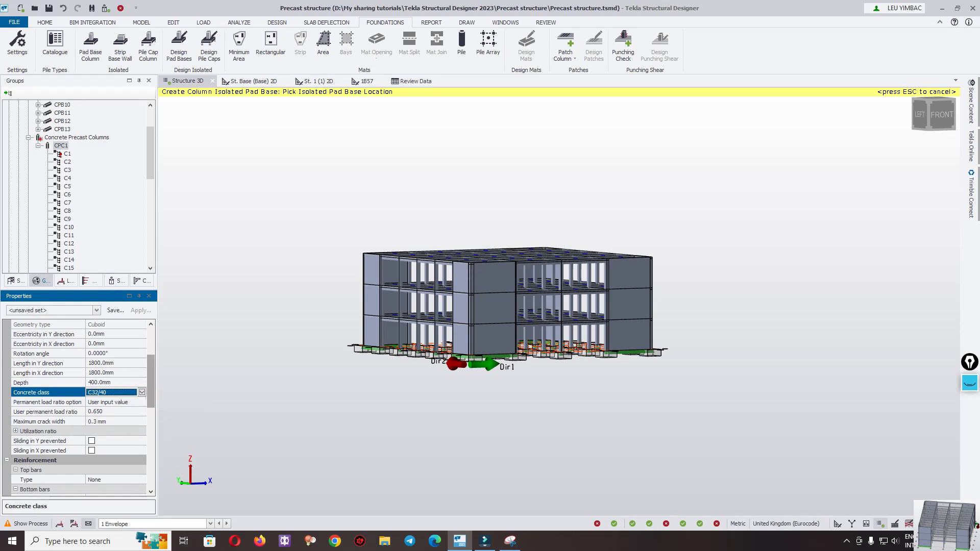
left_click(142, 392)
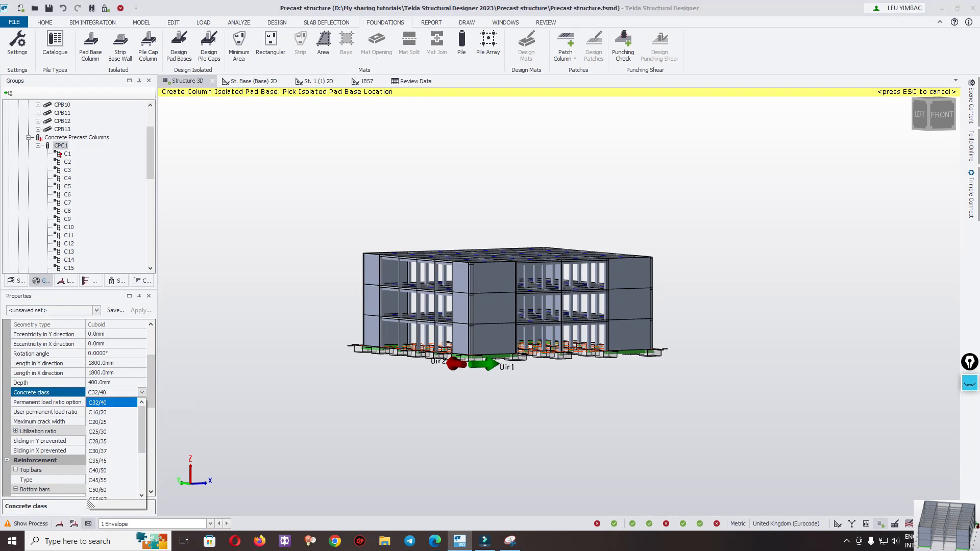
left_click(141, 393)
Mark sliding in Y and sliding in X as prevented for the pad bases, with overturning about X not prevented
left_click_drag(150, 387, 150, 414)
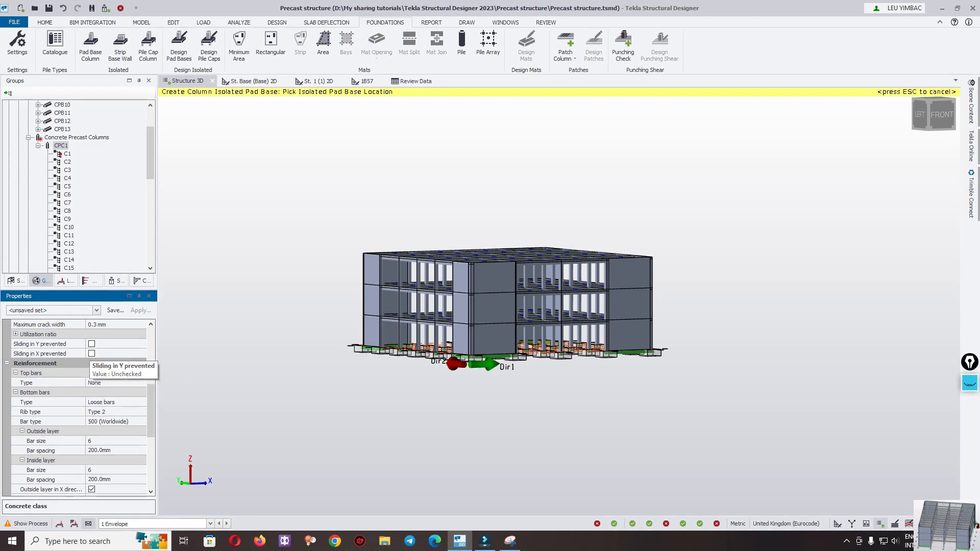
left_click(91, 344)
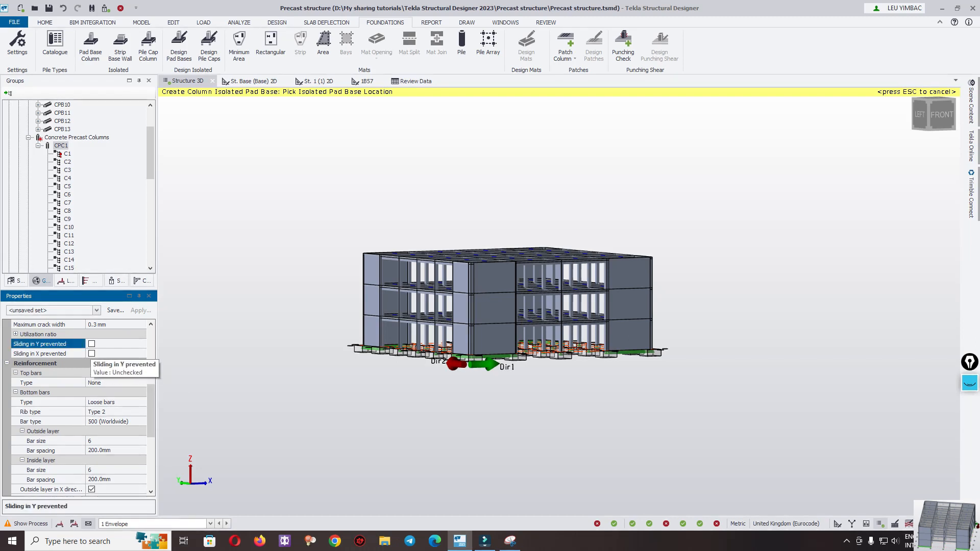
left_click(91, 344)
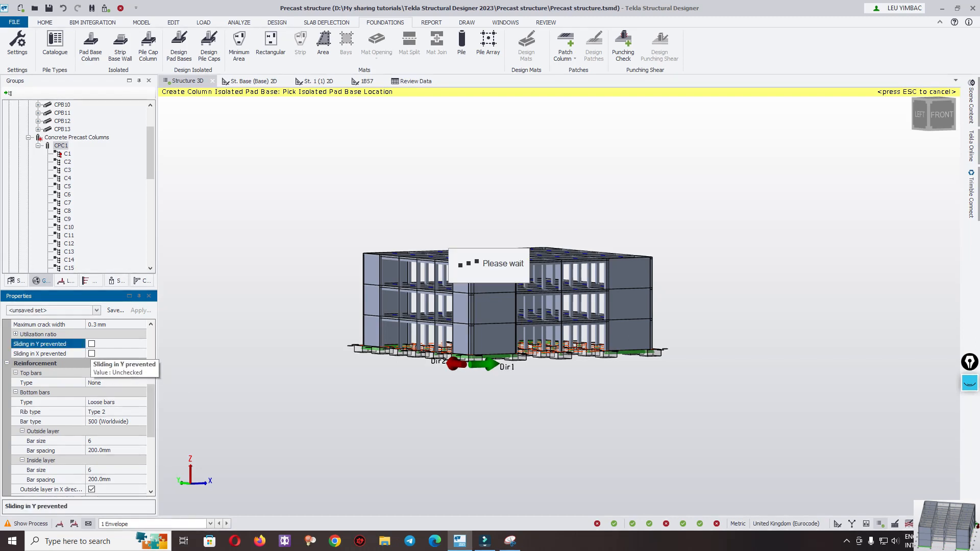
left_click(91, 354)
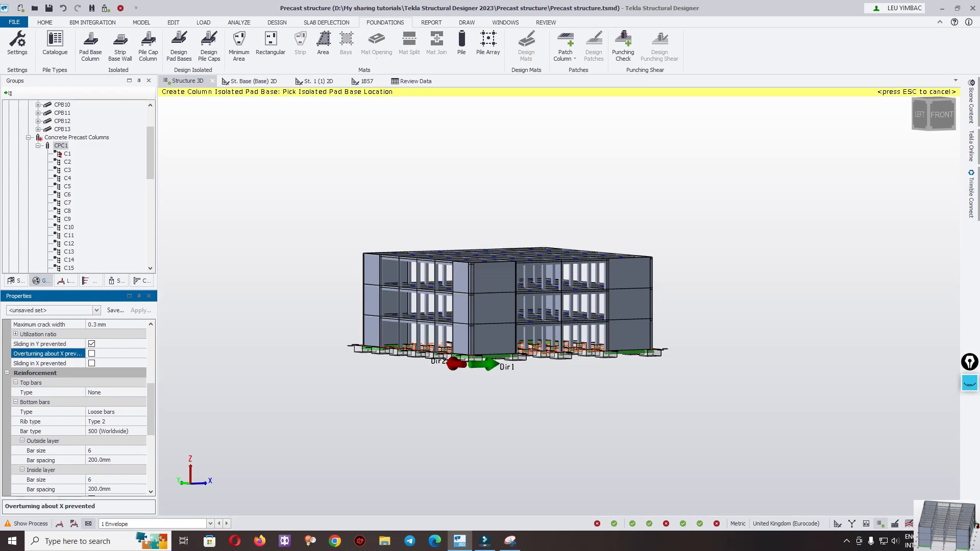
left_click(92, 354)
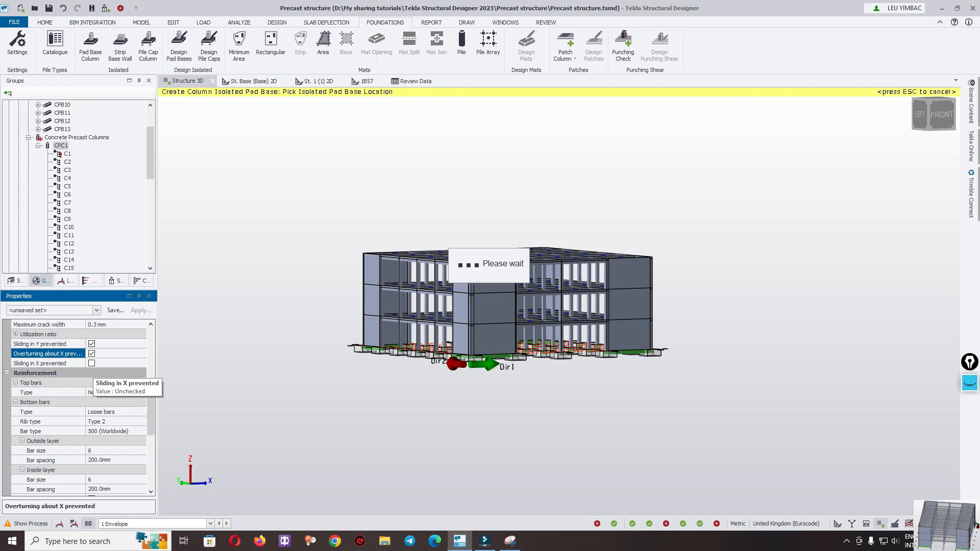
left_click(91, 364)
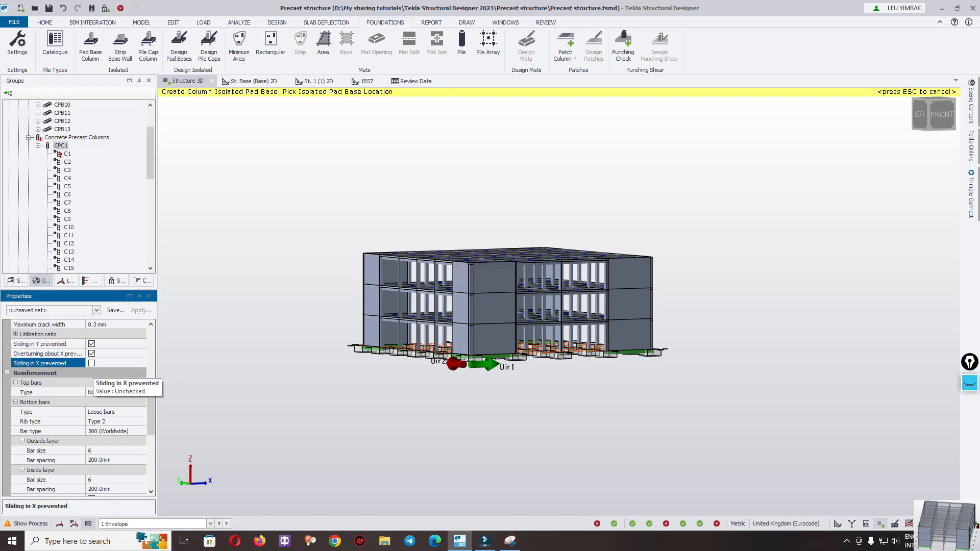
left_click(92, 363)
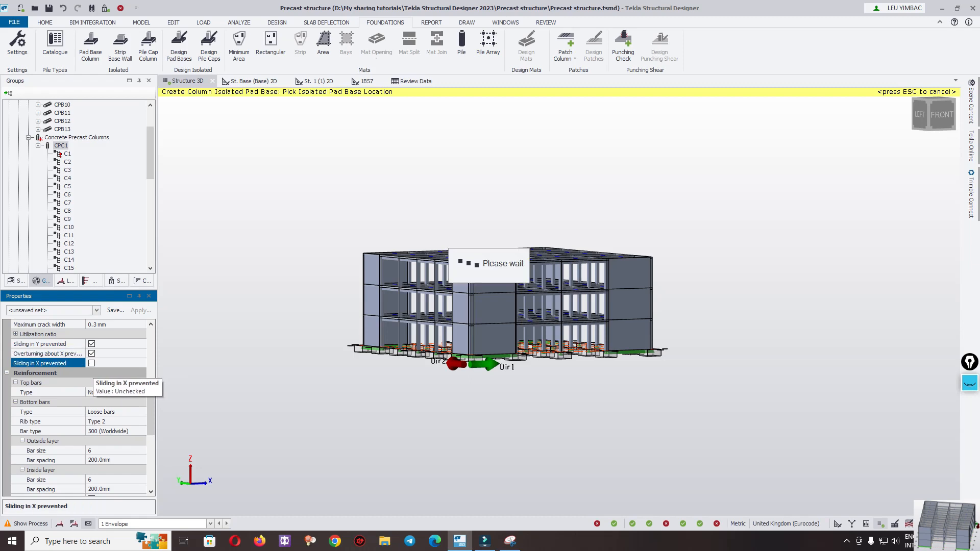
left_click(91, 354)
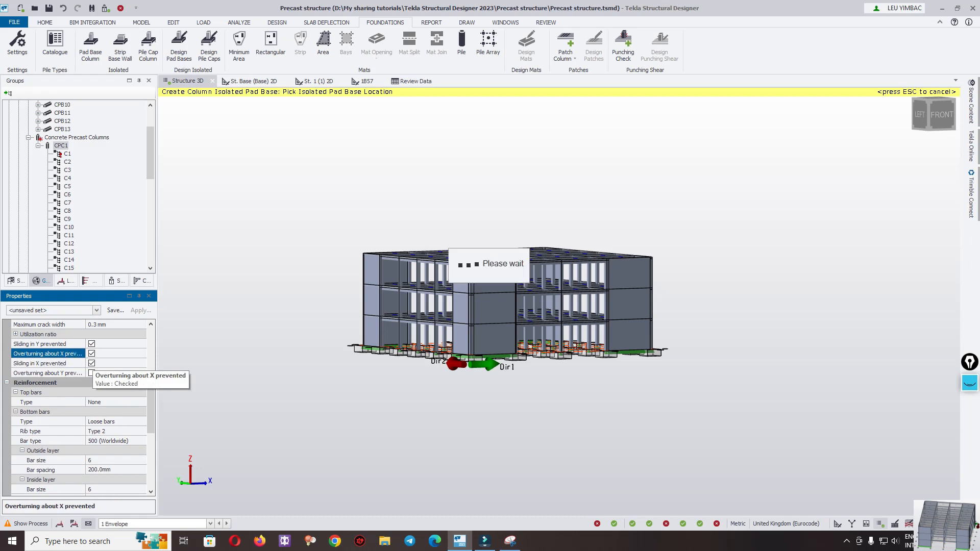
left_click(91, 353)
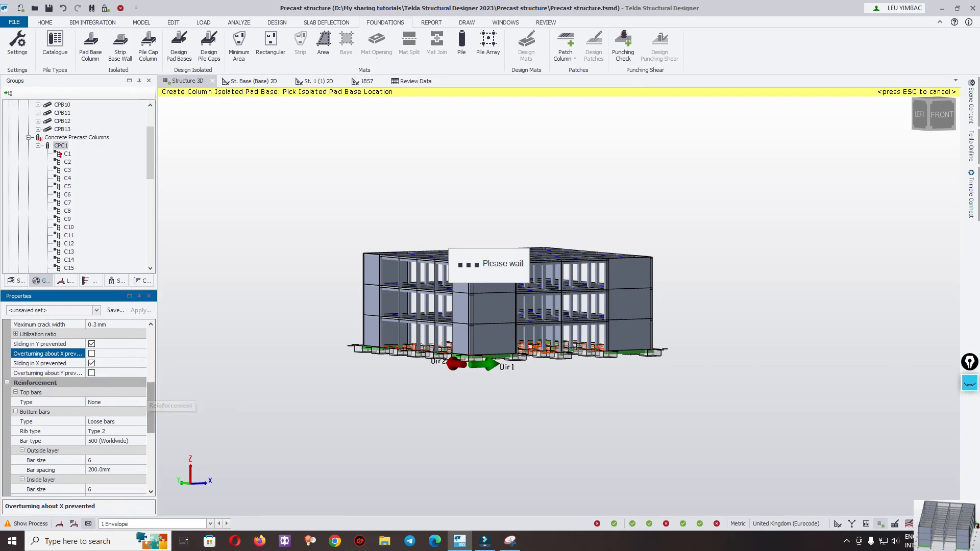
Set the outside layer of the pad base's bottom bars to size 12 at 120 mm spacing
scroll(79, 408, "down", 3)
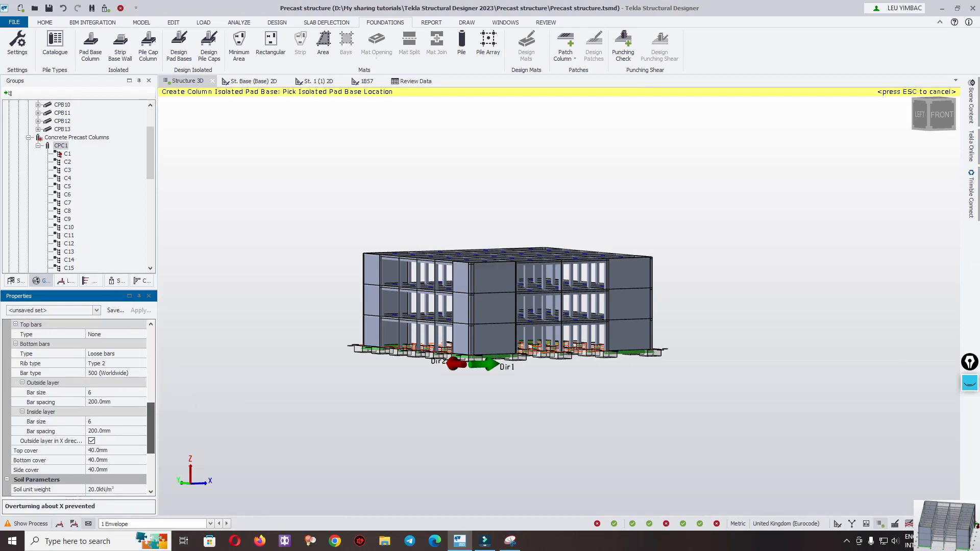
scroll(79, 408, "down", 2)
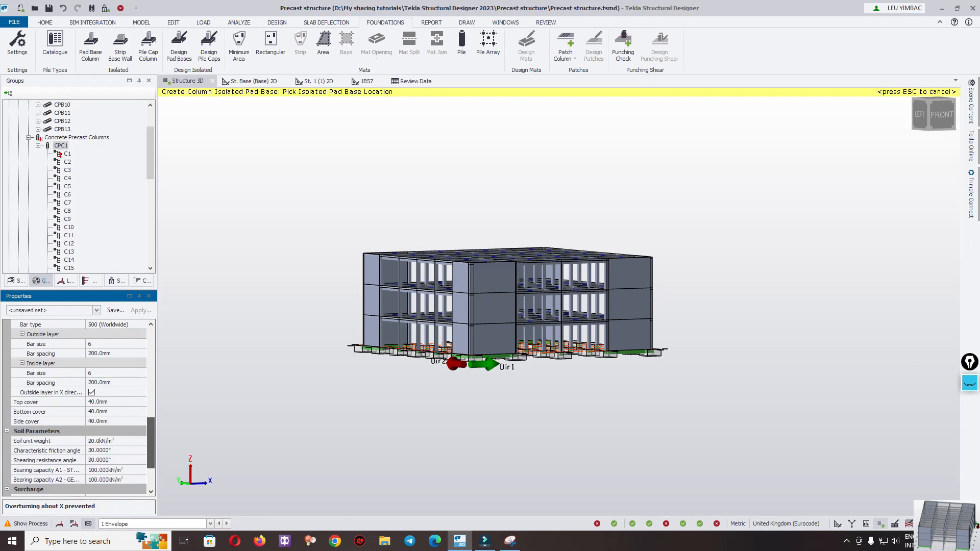
left_click(117, 343)
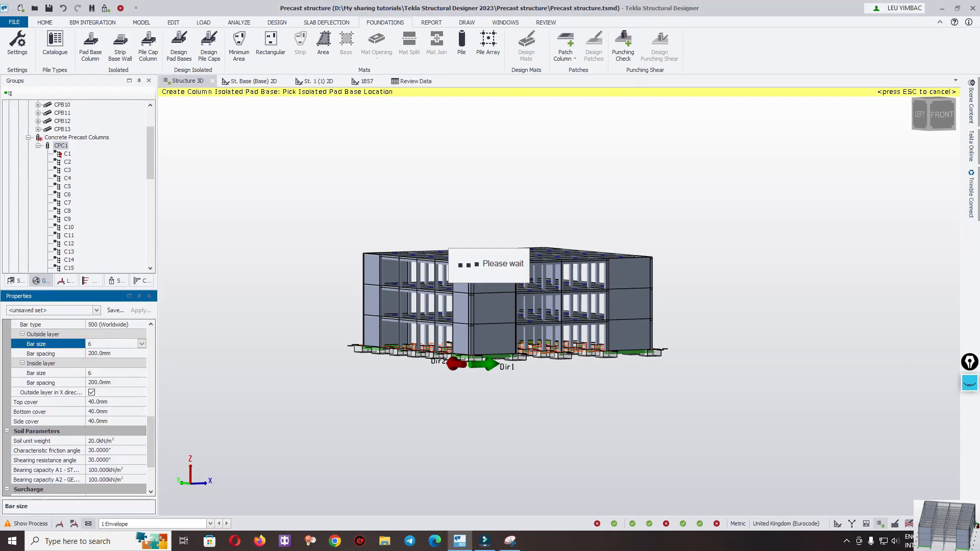
left_click(112, 353)
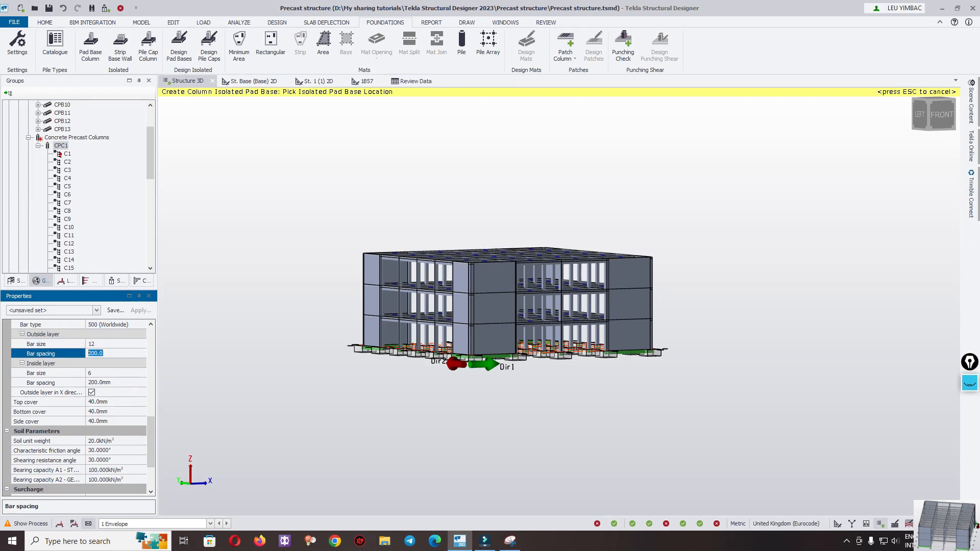
type("120")
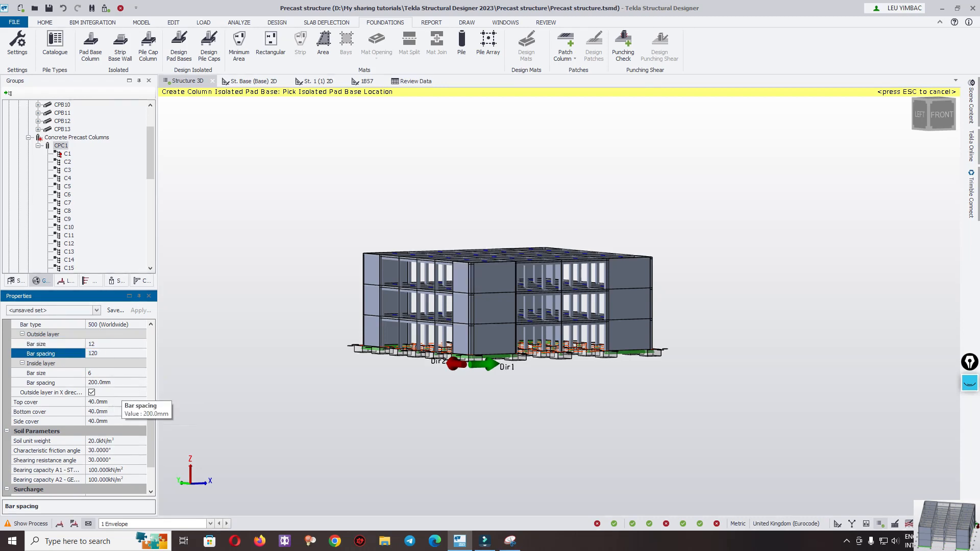
key("Return")
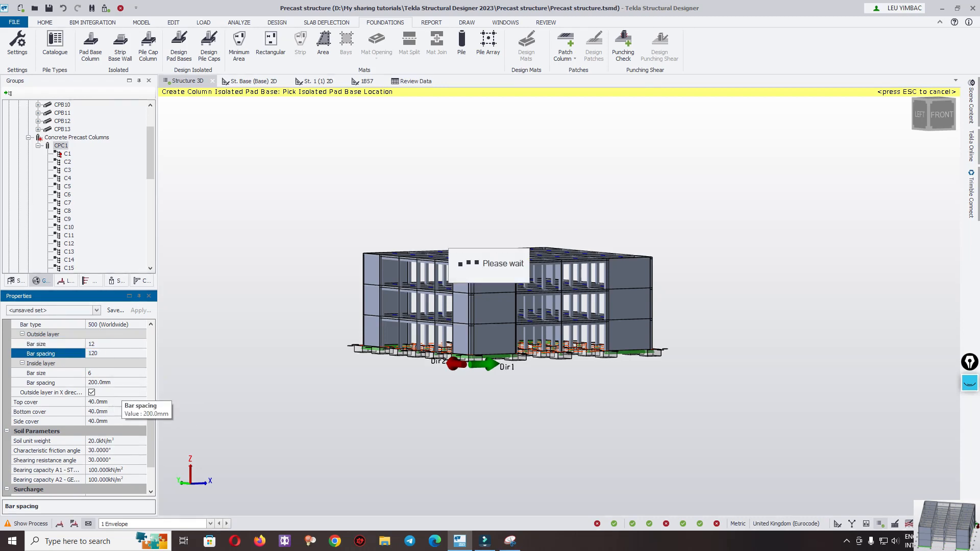
Set the inside layer of the pad base's bottom bars to 120 mm spacing and bar size 12
left_click(112, 383)
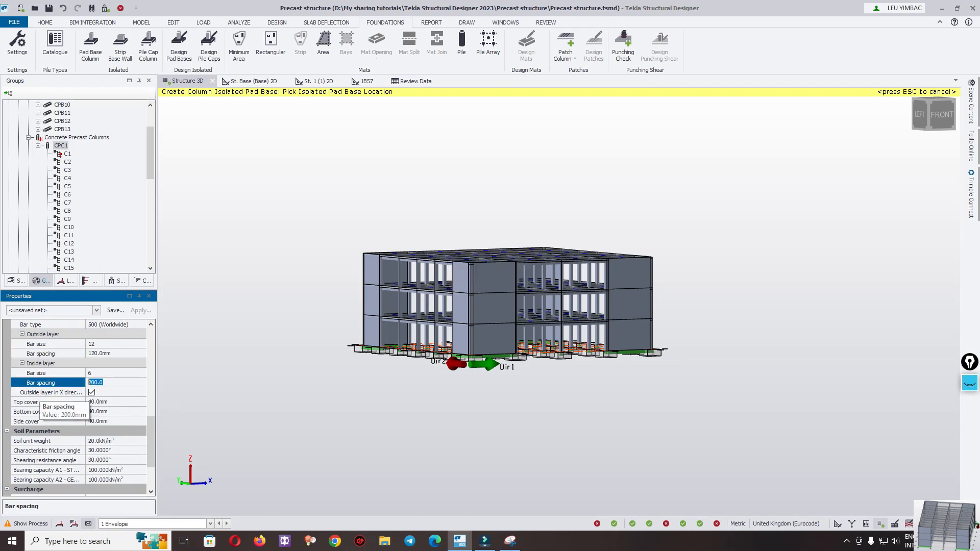
type("120")
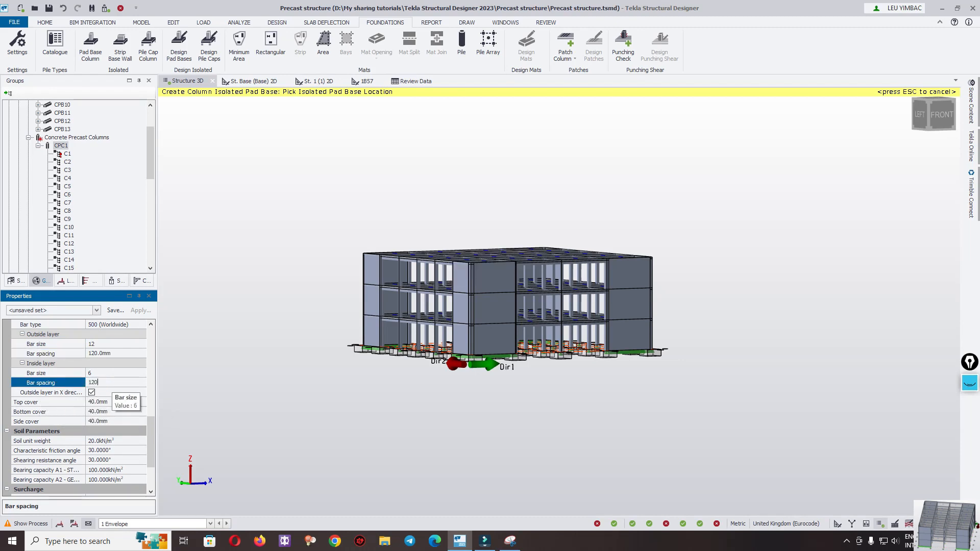
key("Return")
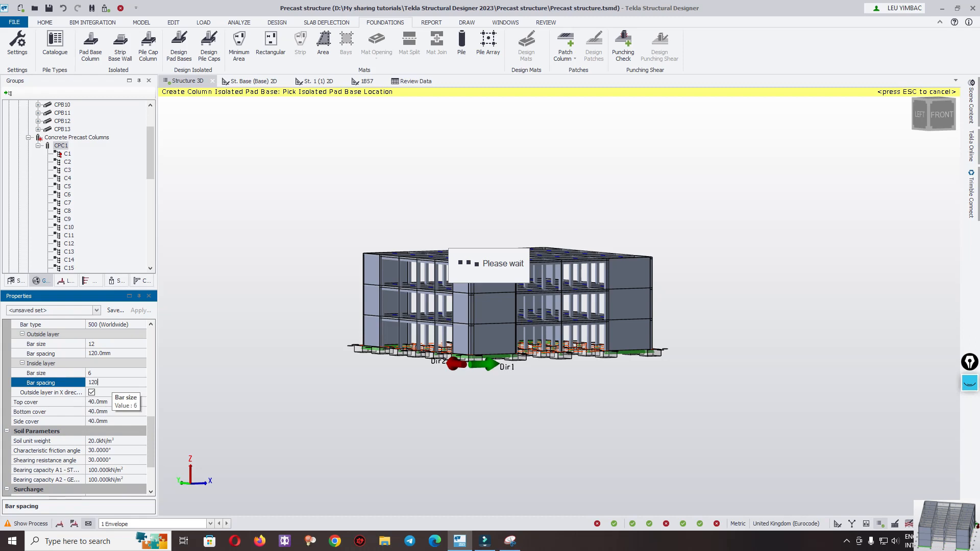
left_click(113, 373)
left_click(142, 374)
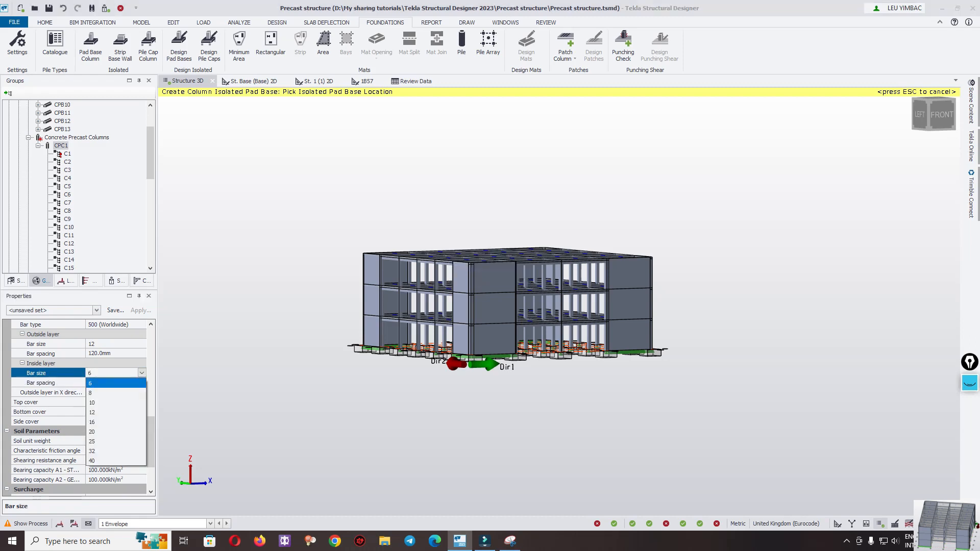
key("Return")
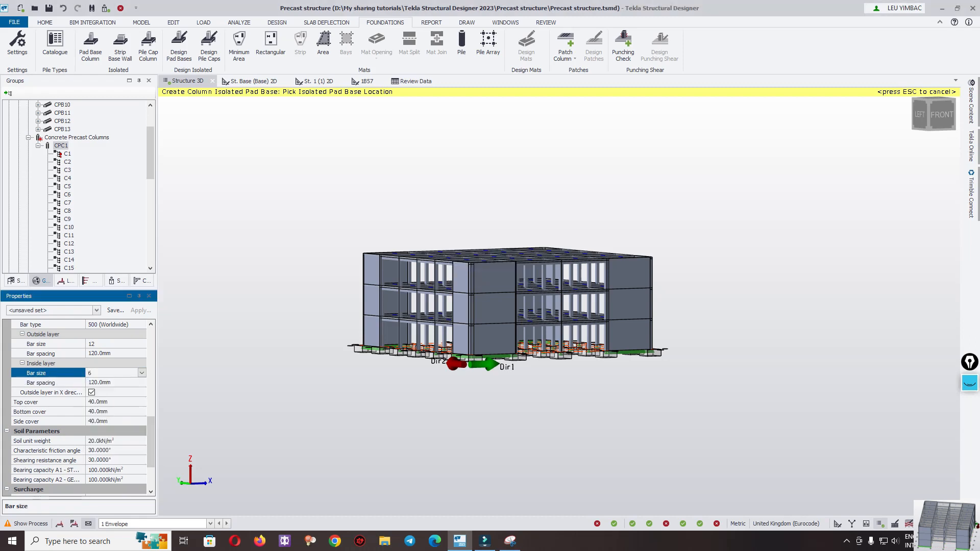
type("12")
key("Return")
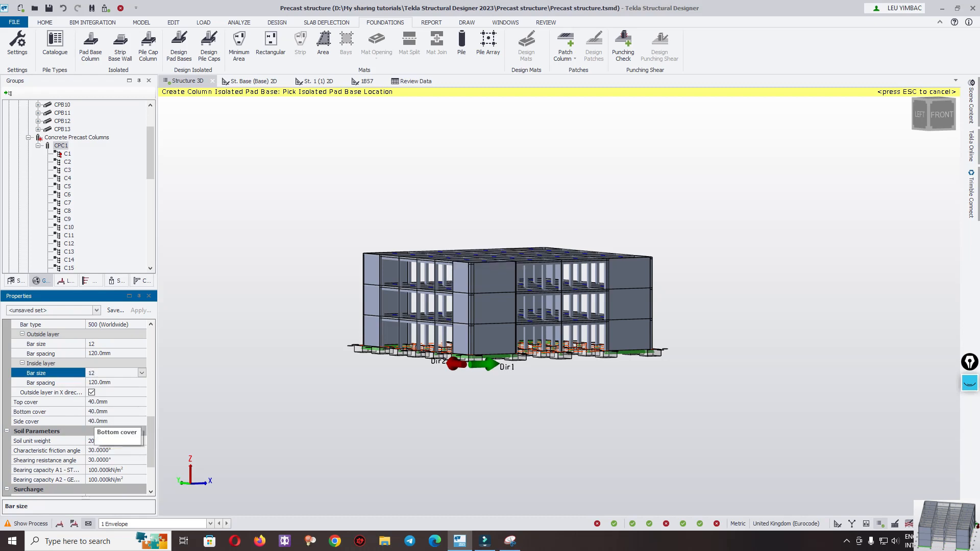
Set the soil bearing capacity to 150 kN/m² for both the A1 STR and A2 GEO combinations
scroll(144, 426, "down", 2)
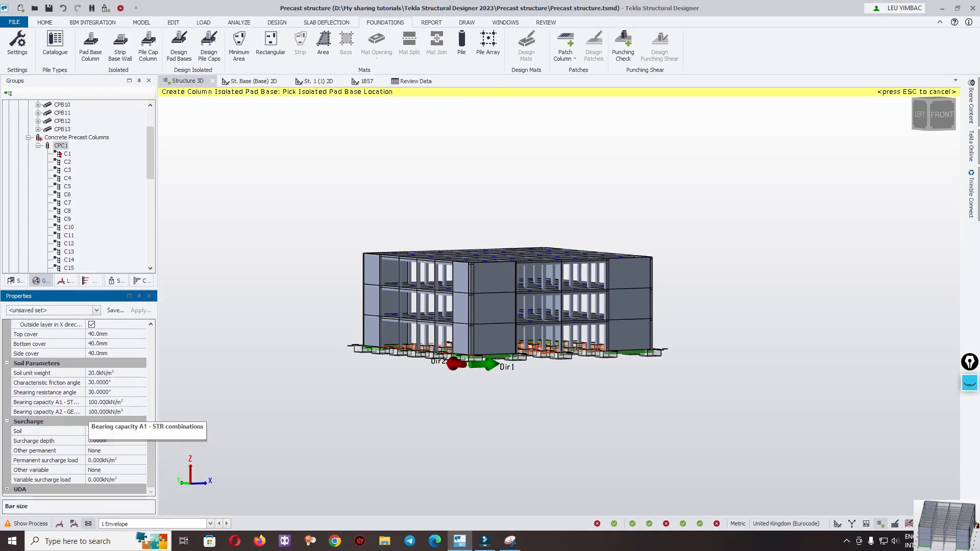
left_click_drag(122, 403, 66, 406)
type("15")
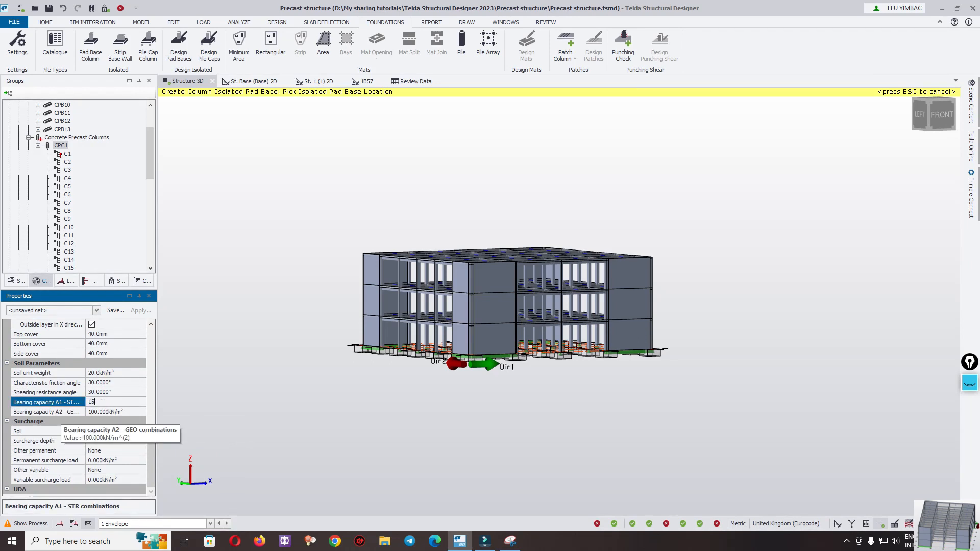
type("0")
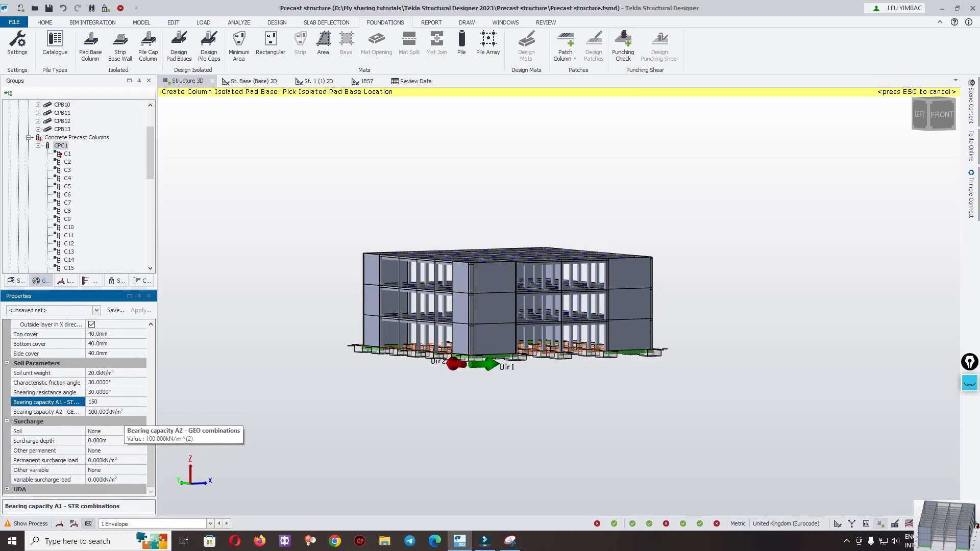
key("Return")
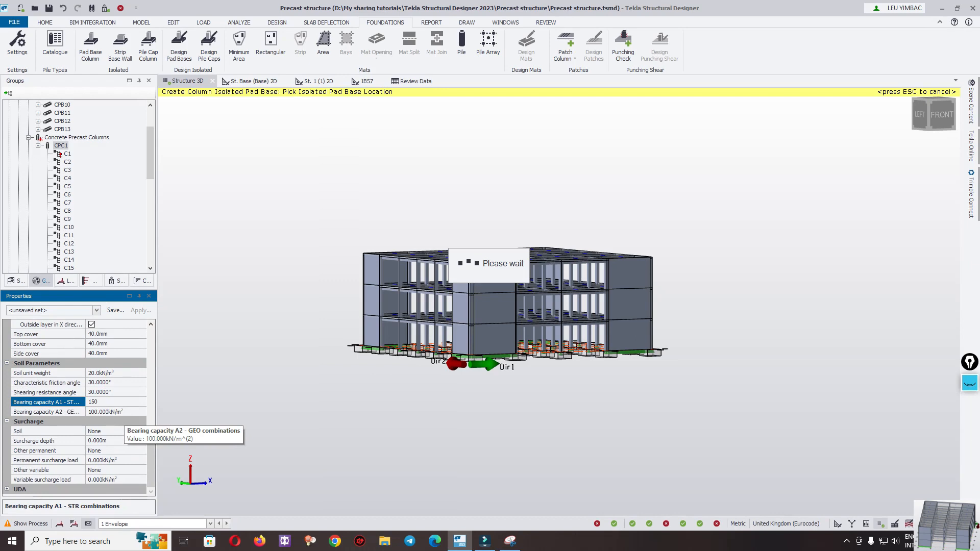
left_click(117, 412)
type("150")
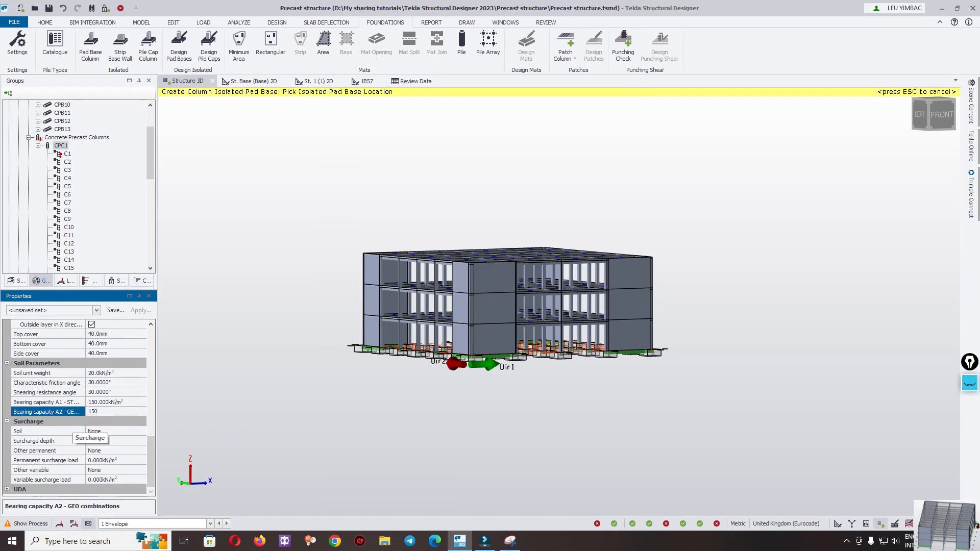
key("Return")
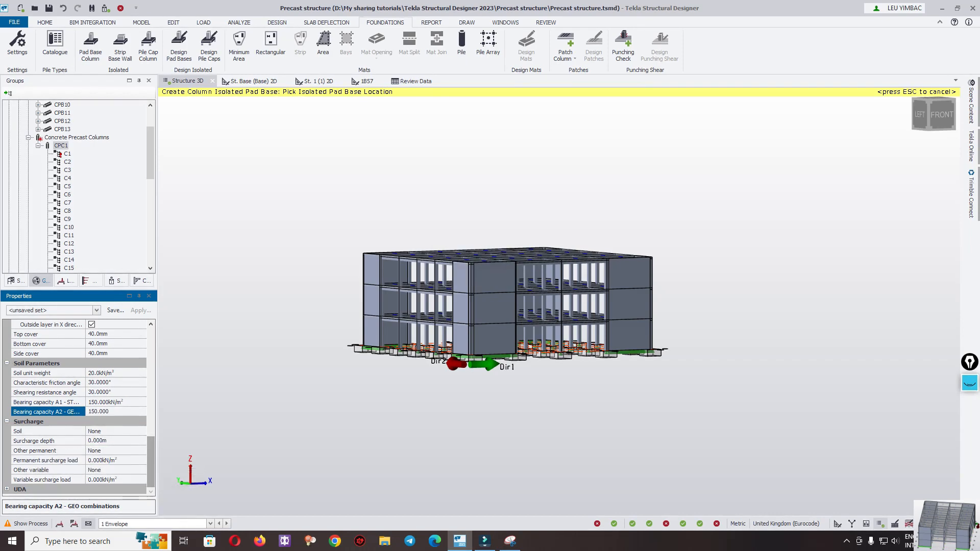
mouse_move(150, 462)
left_mouse_down()
mouse_move(150, 352)
mouse_move(150, 461)
left_mouse_up()
right_click_drag(316, 367, 306, 413)
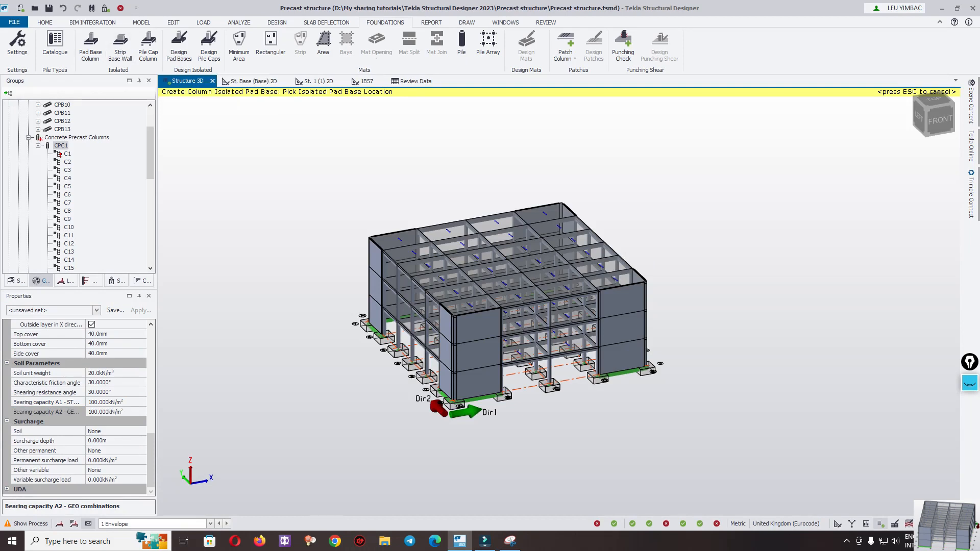
Place isolated pad bases under the concrete walls at all four corners of the structure
left_click(120, 47)
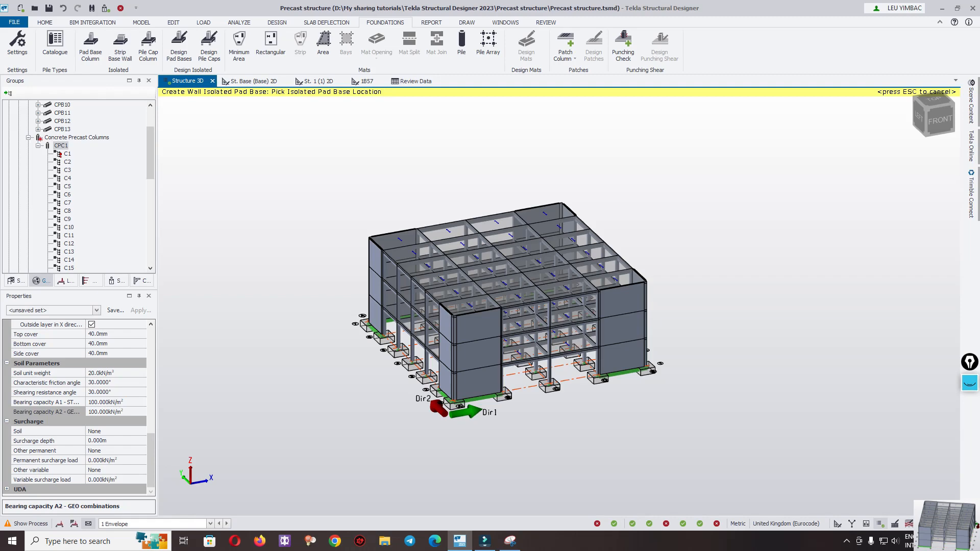
scroll(309, 372, "up", 6)
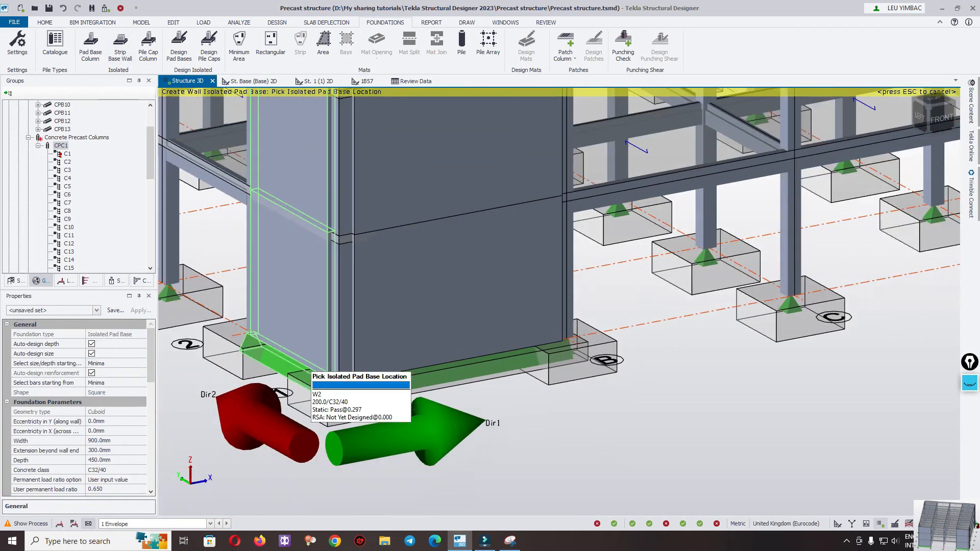
left_click(271, 369)
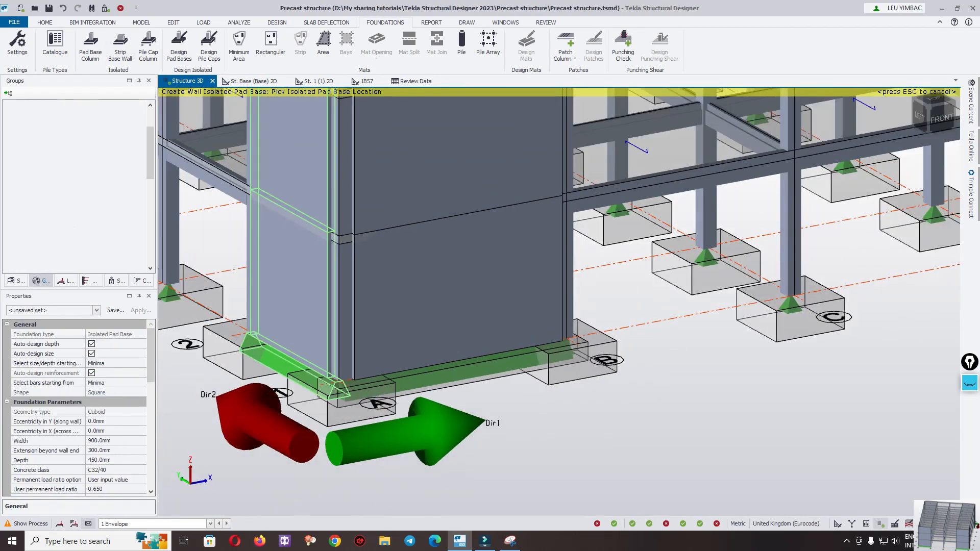
scroll(368, 404, "down", 5)
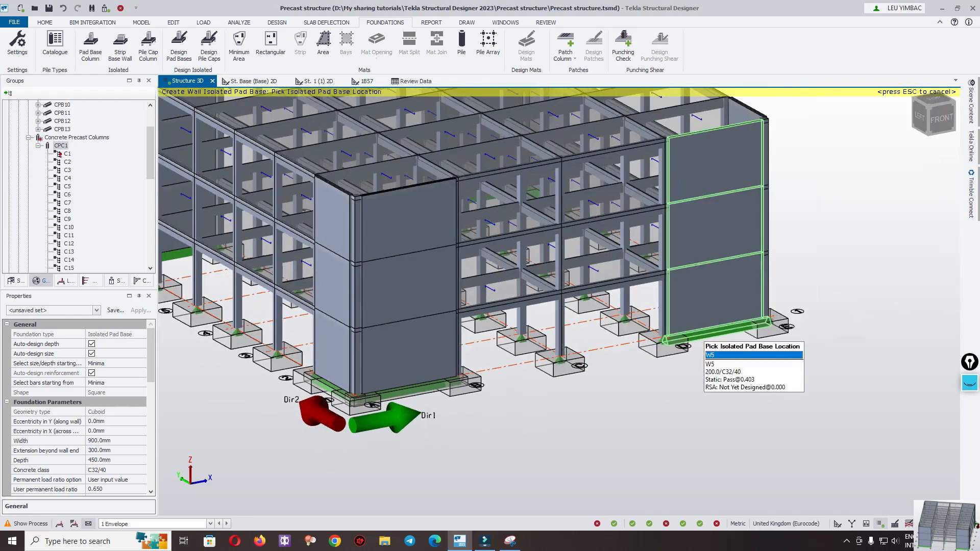
left_click(703, 340)
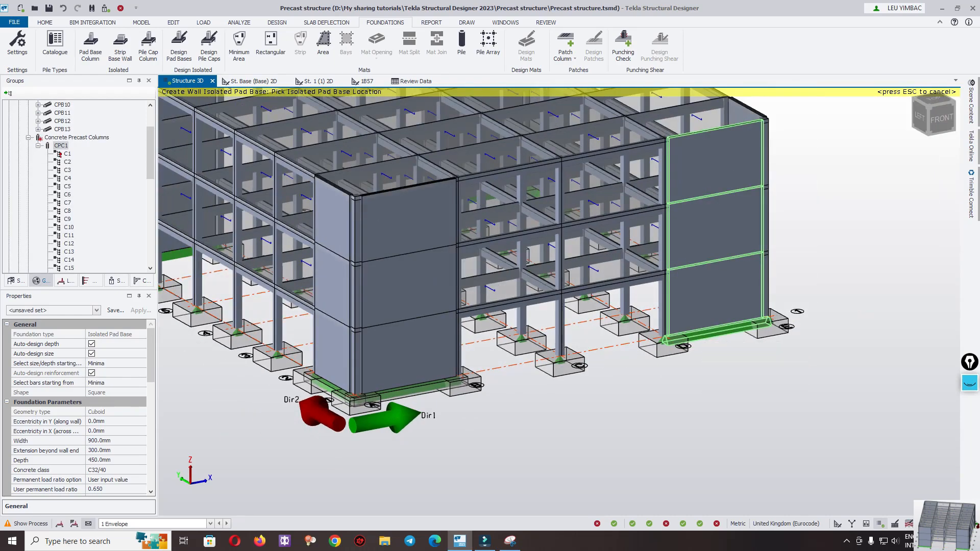
right_click_drag(751, 389, 511, 429)
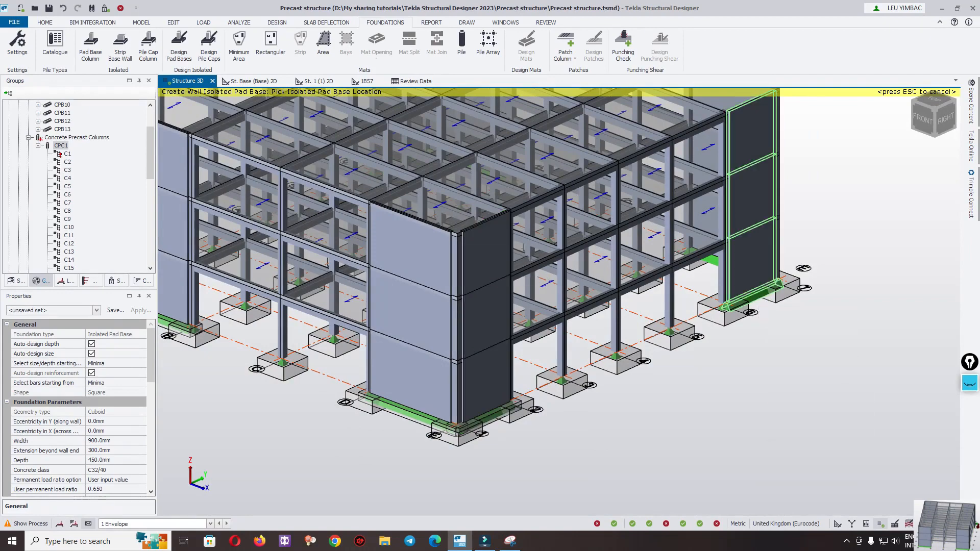
right_click_drag(610, 377, 530, 449)
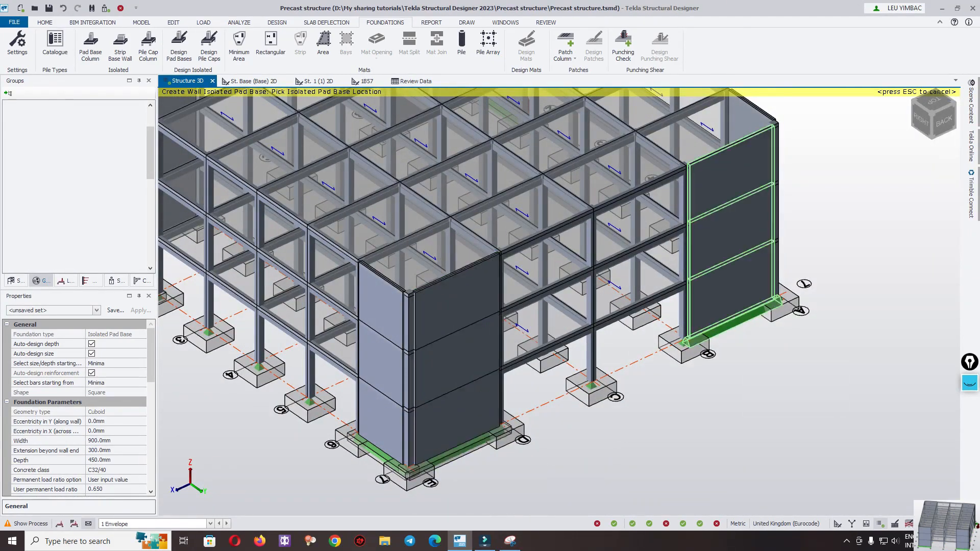
right_click_drag(561, 357, 490, 363)
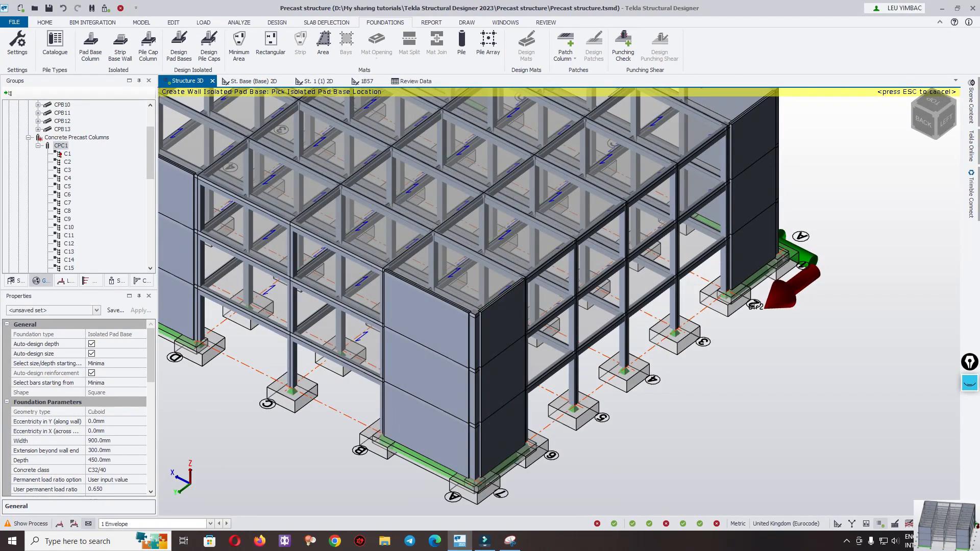
scroll(571, 405, "down", 4)
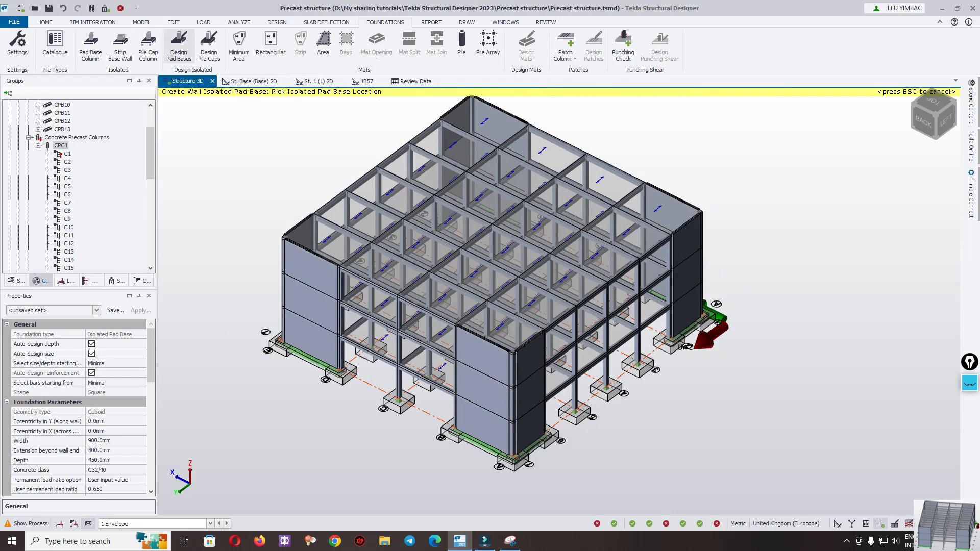
Design all isolated pad bases and display the foundations' utilization ratios on the 3D structure
left_click(179, 46)
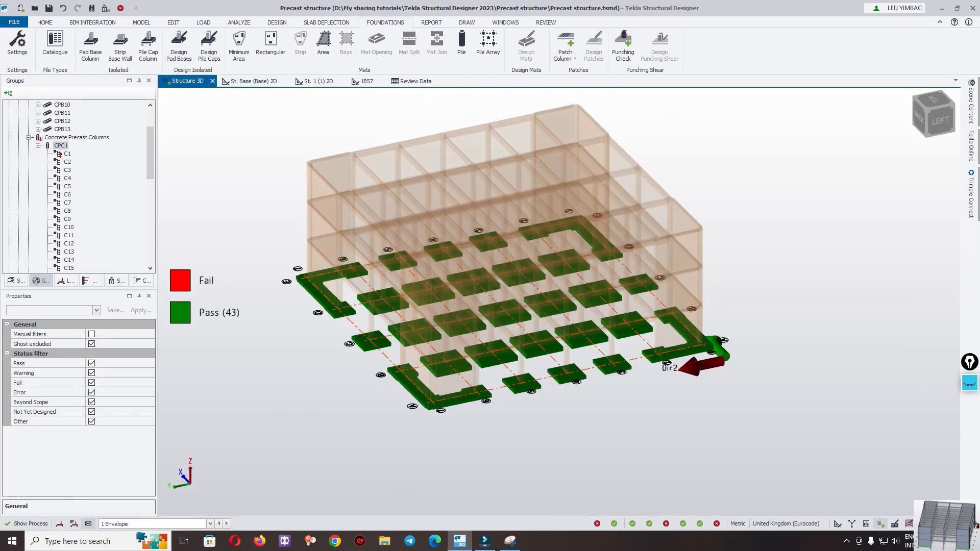
scroll(398, 347, "down", 3)
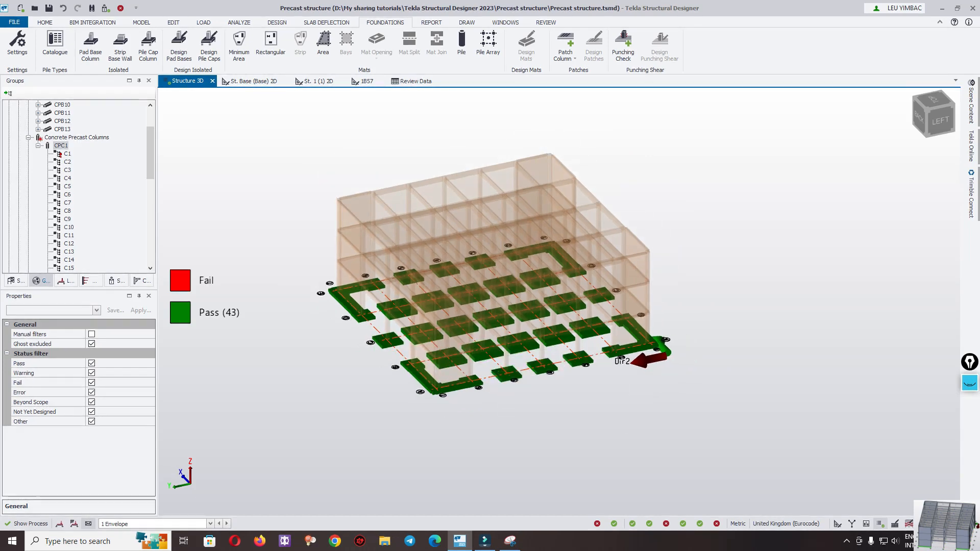
left_click(546, 22)
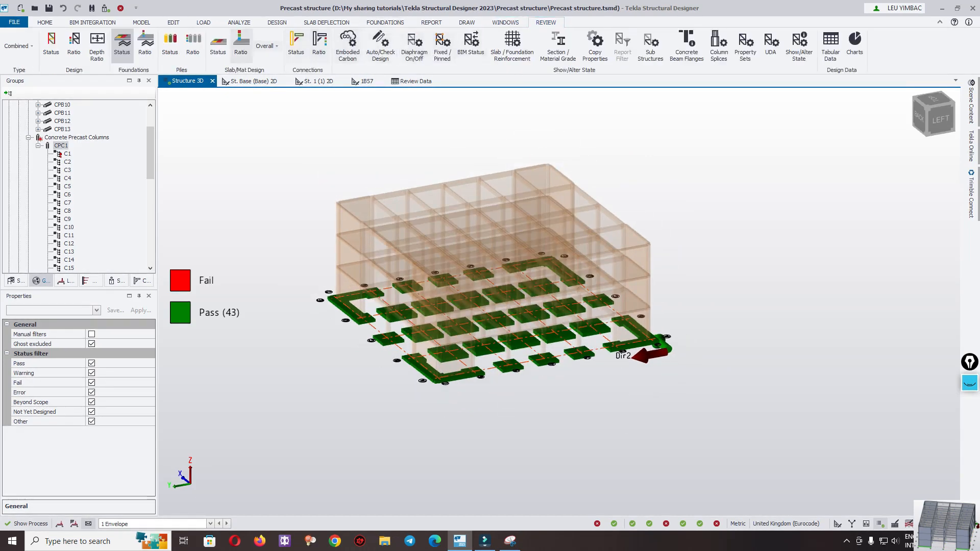
left_click(145, 43)
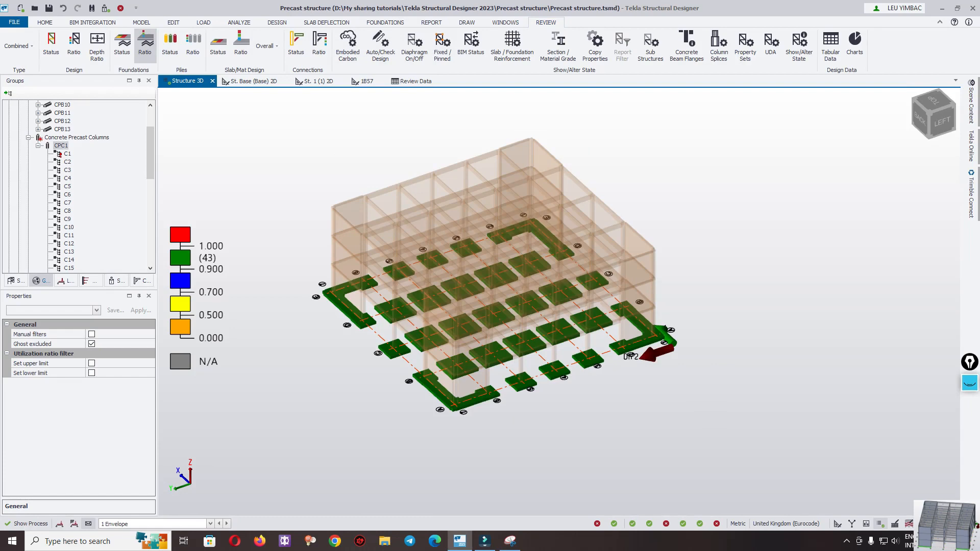
Run a member check on the interior isolated pad base PB 26
scroll(360, 332, "up", 3)
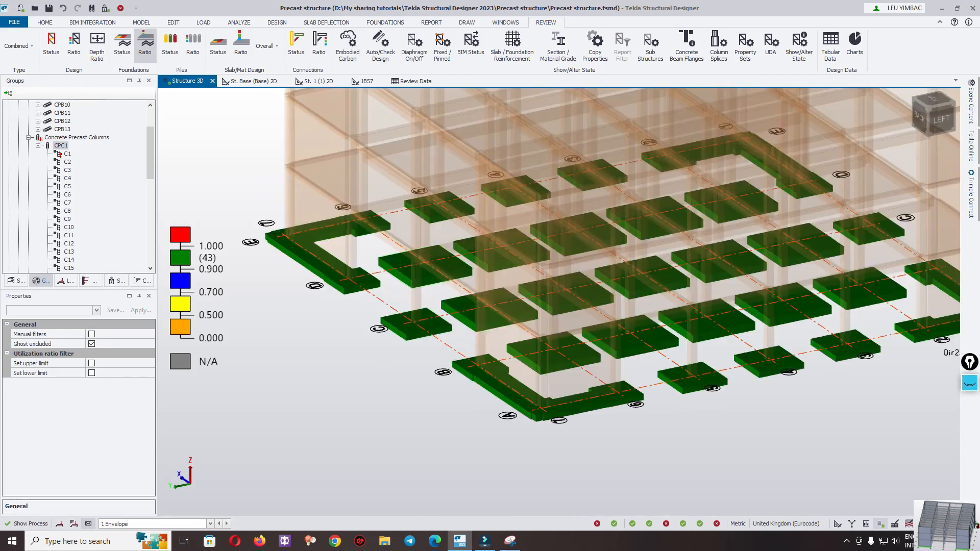
scroll(426, 283, "up", 2)
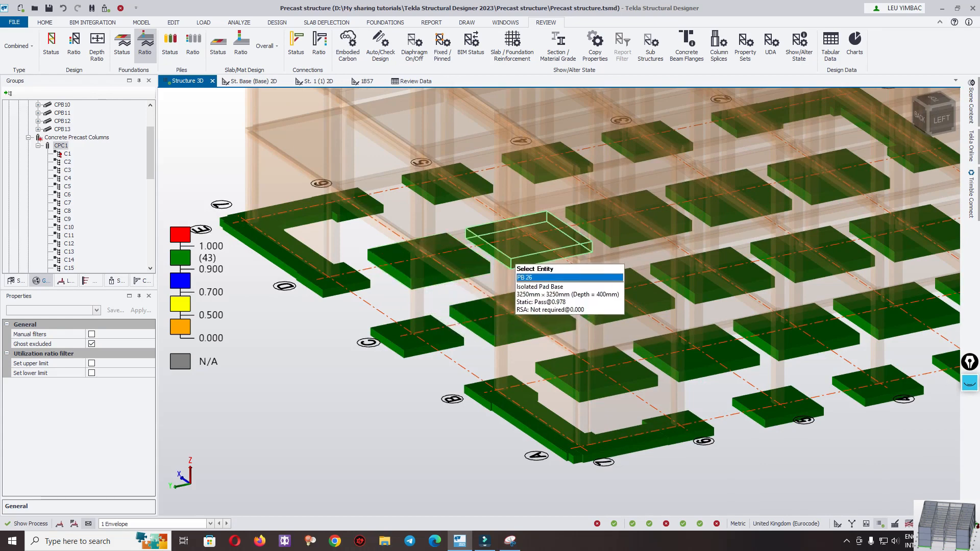
left_click(514, 256)
right_click(515, 256)
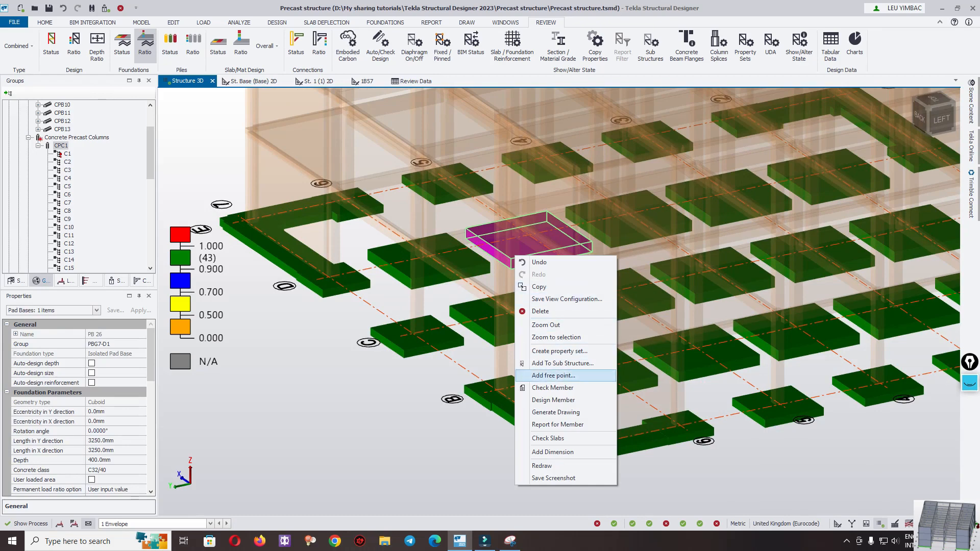
left_click(551, 388)
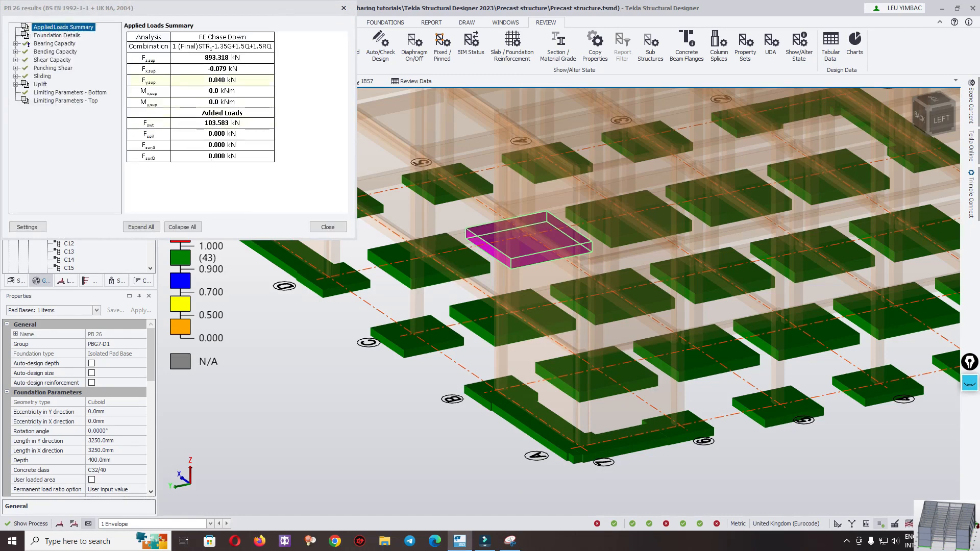
Examine pad base PB 26's fully expanded bearing capacity calculation and its summary in an enlarged results window, closing the results when done
left_click(54, 44)
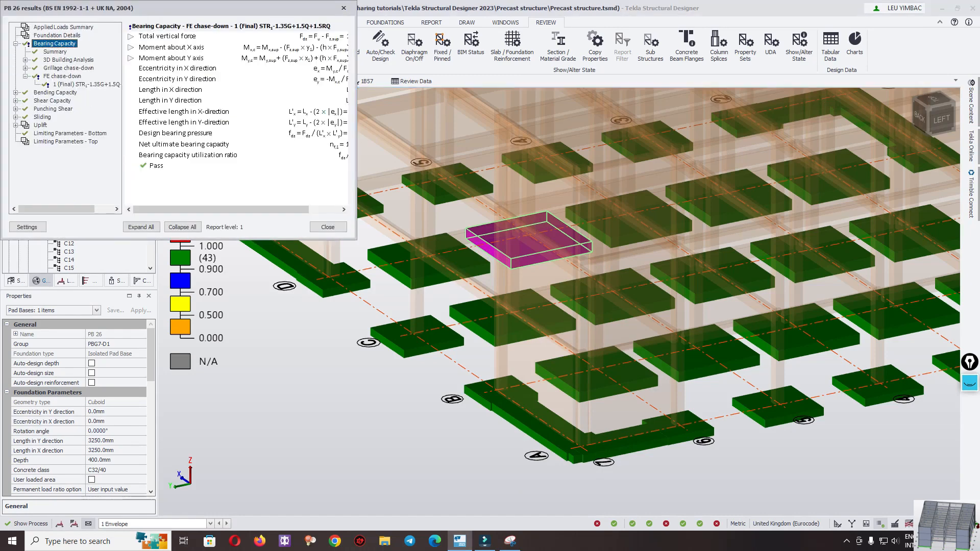
left_click(141, 227)
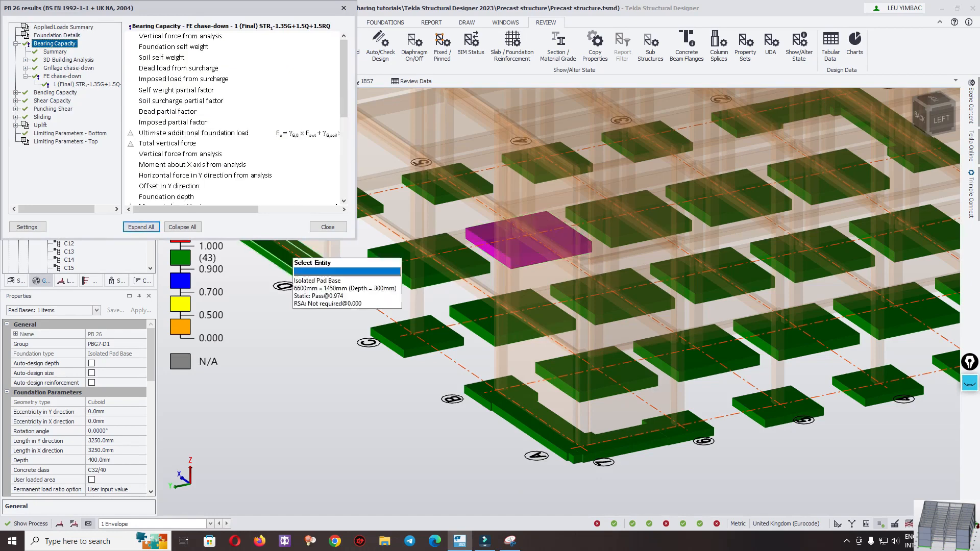
left_click_drag(356, 128, 801, 127)
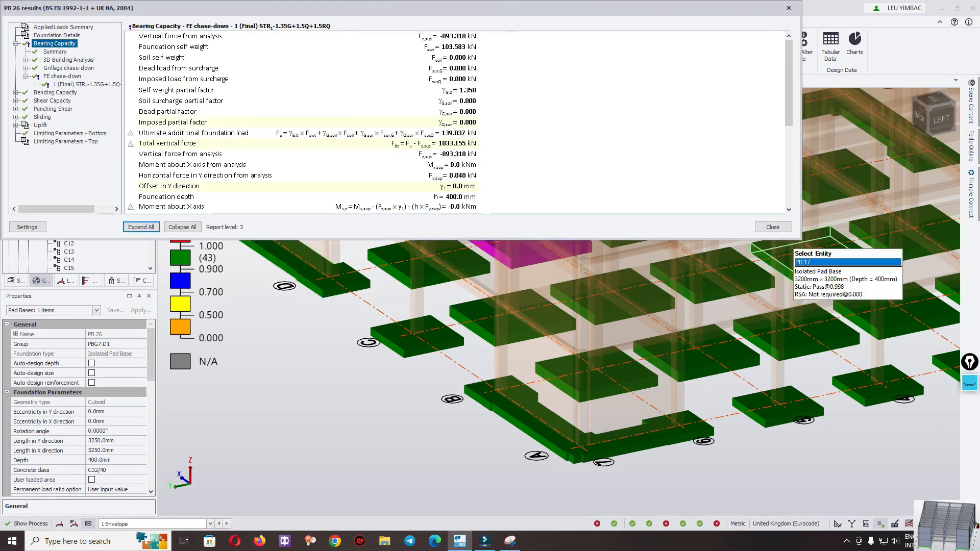
left_click_drag(804, 239, 805, 510)
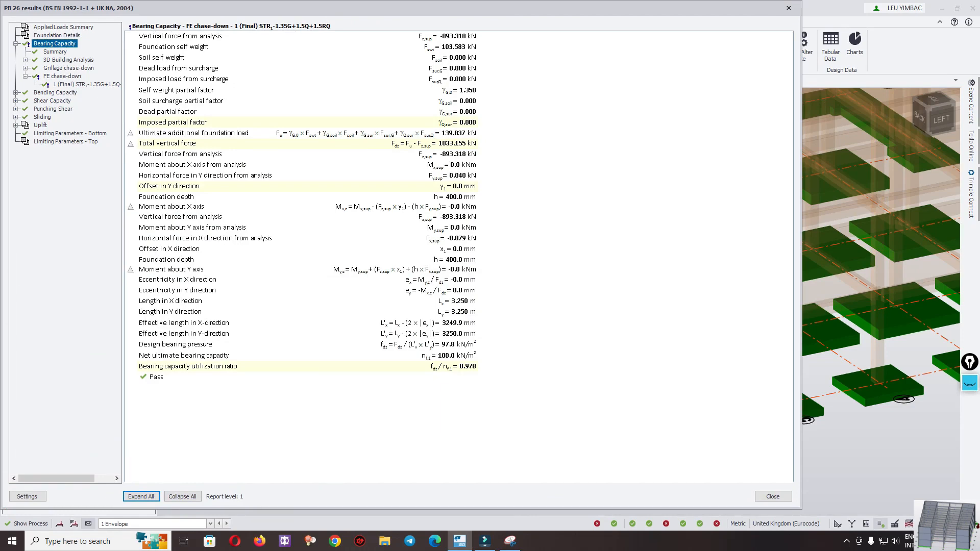
left_click(55, 51)
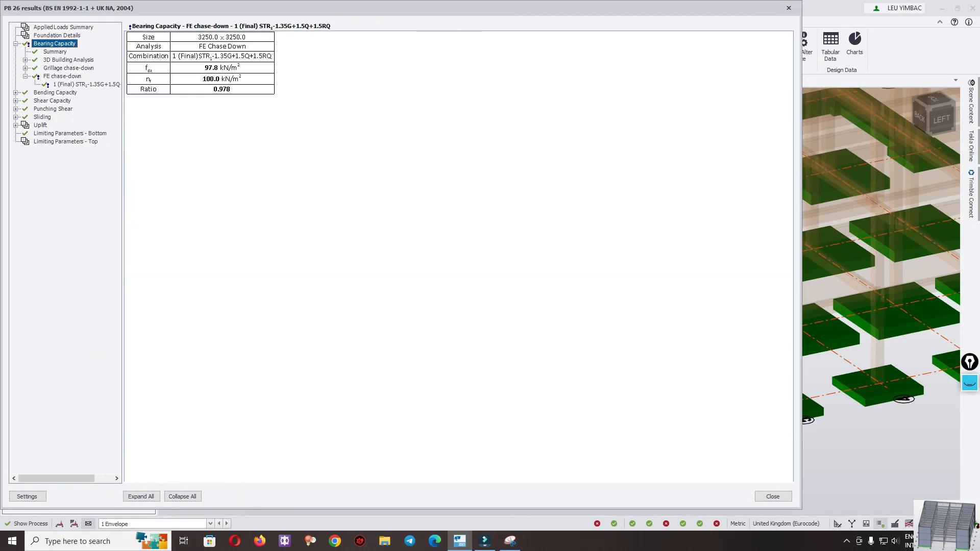
key("Escape")
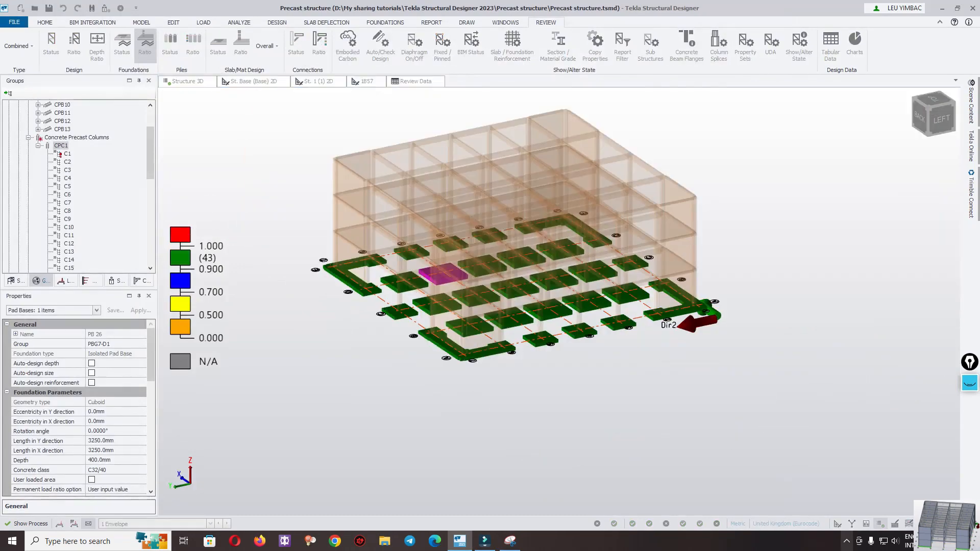
right_click(877, 521)
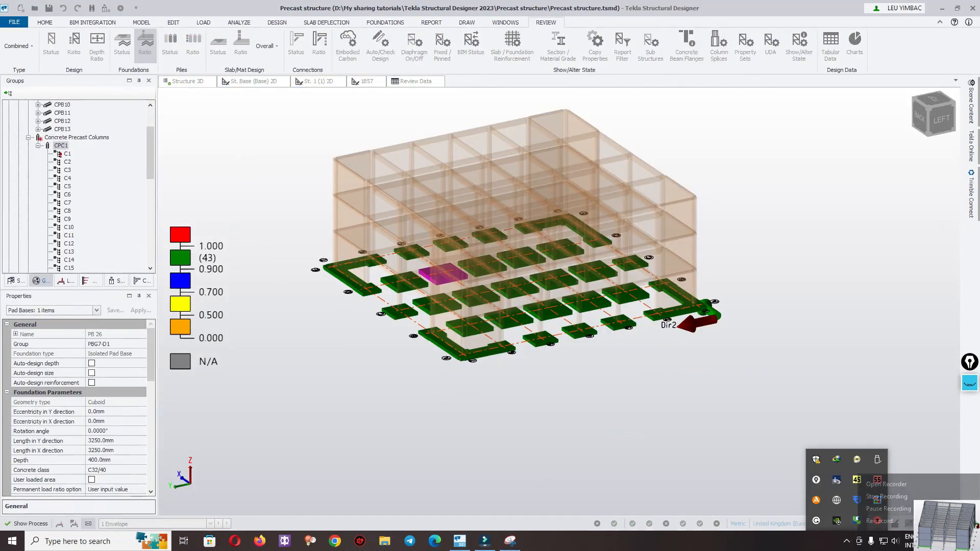